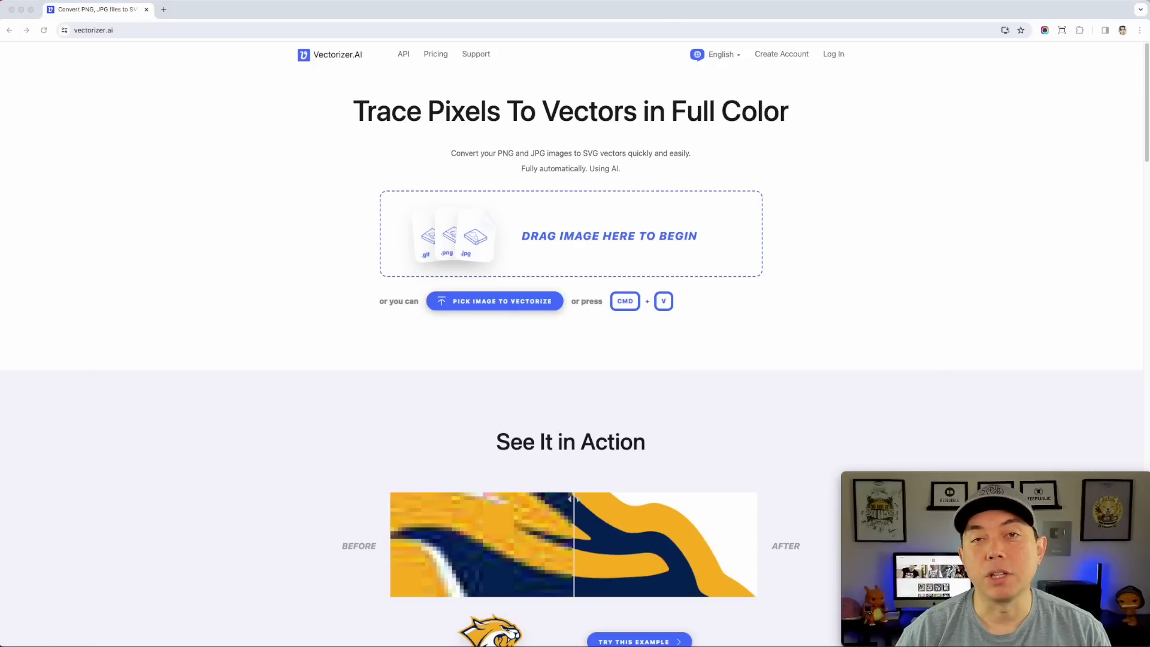
Upload Gumbo shirmp.png to Vectorizer.AI and download the traced result as an SVG file
{"action": "left_click_drag", "start_coordinate": [708, 180], "coordinate": [605, 219]}
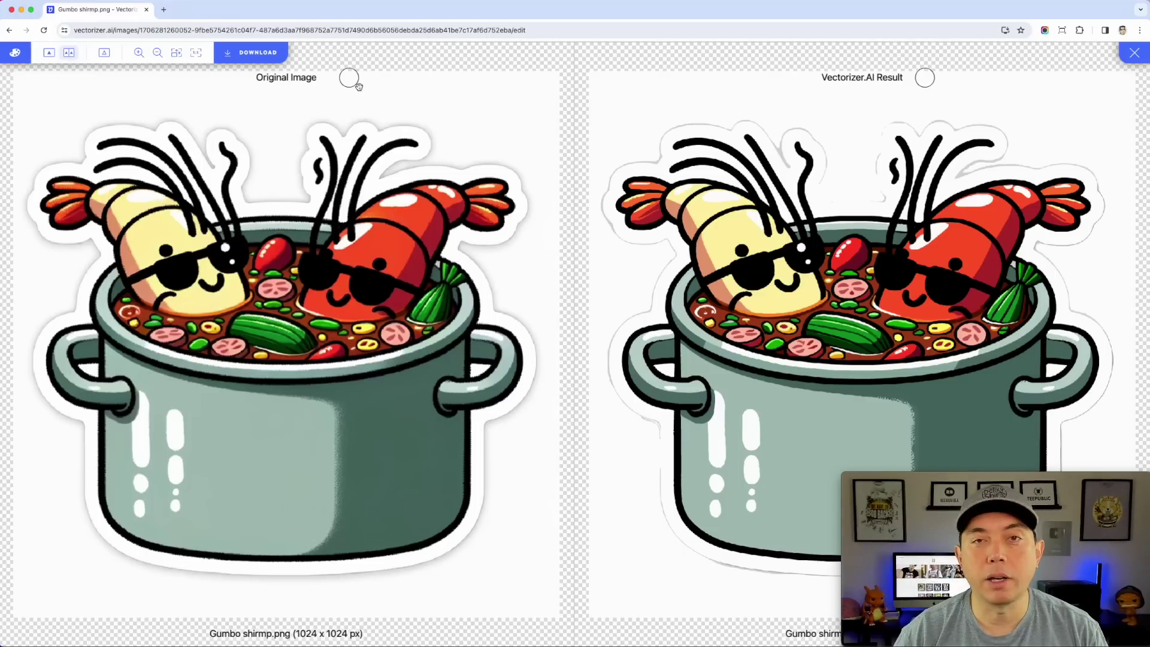
{"action": "left_click", "coordinate": [265, 62]}
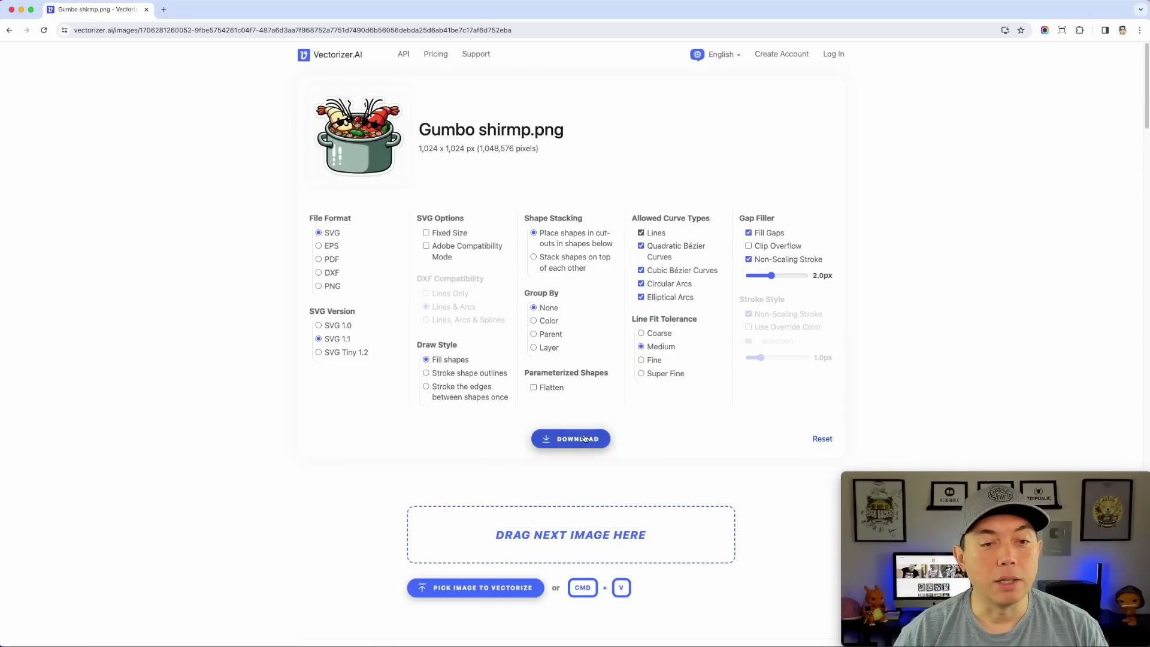
{"action": "left_click", "coordinate": [584, 440]}
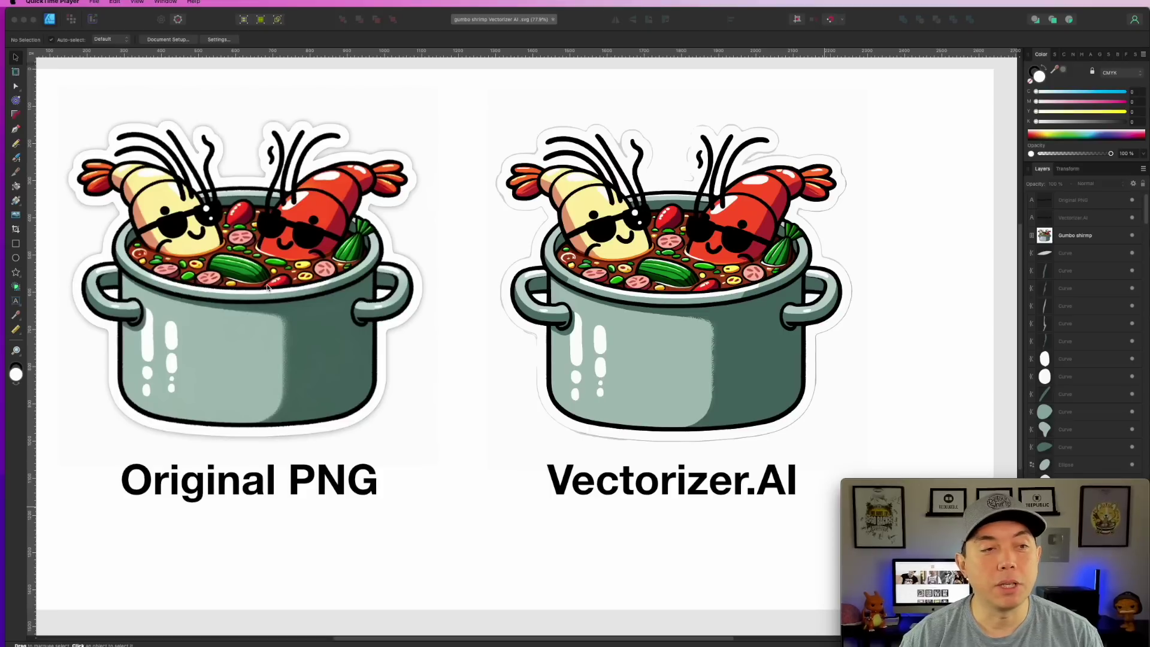
Switch to Affinity Designer and compare the original PNG's edges with the Vectorizer.AI tracing close up
{"action": "scroll", "coordinate": [267, 287], "scroll_direction": "up", "scroll_amount": 5}
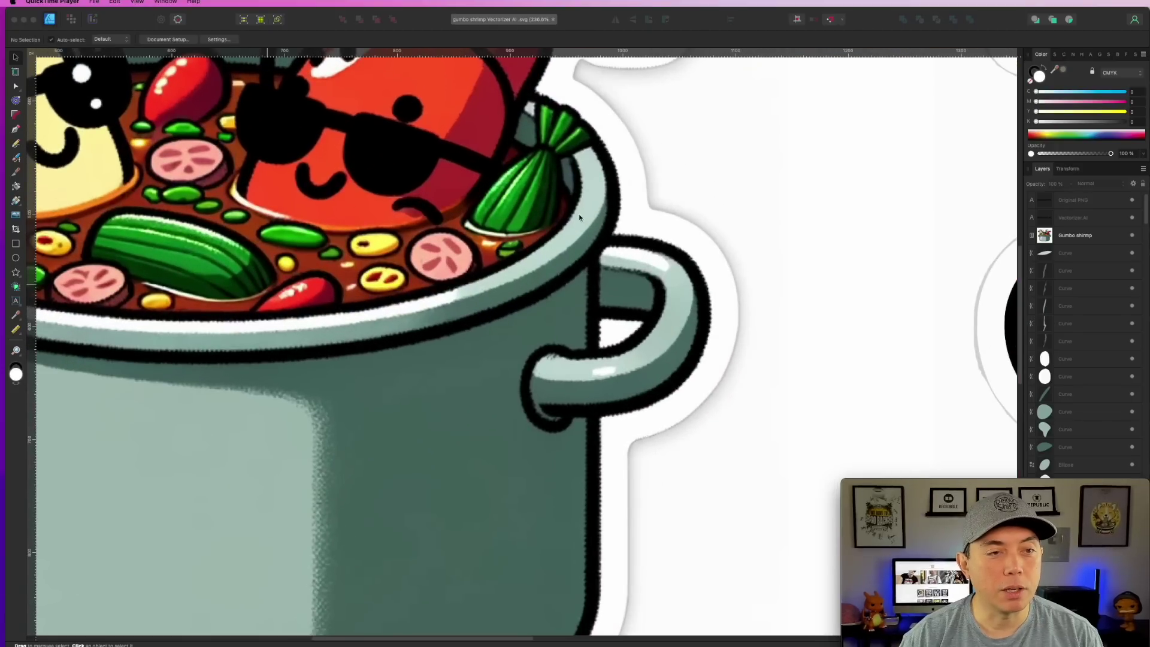
{"action": "left_click", "coordinate": [837, 180]}
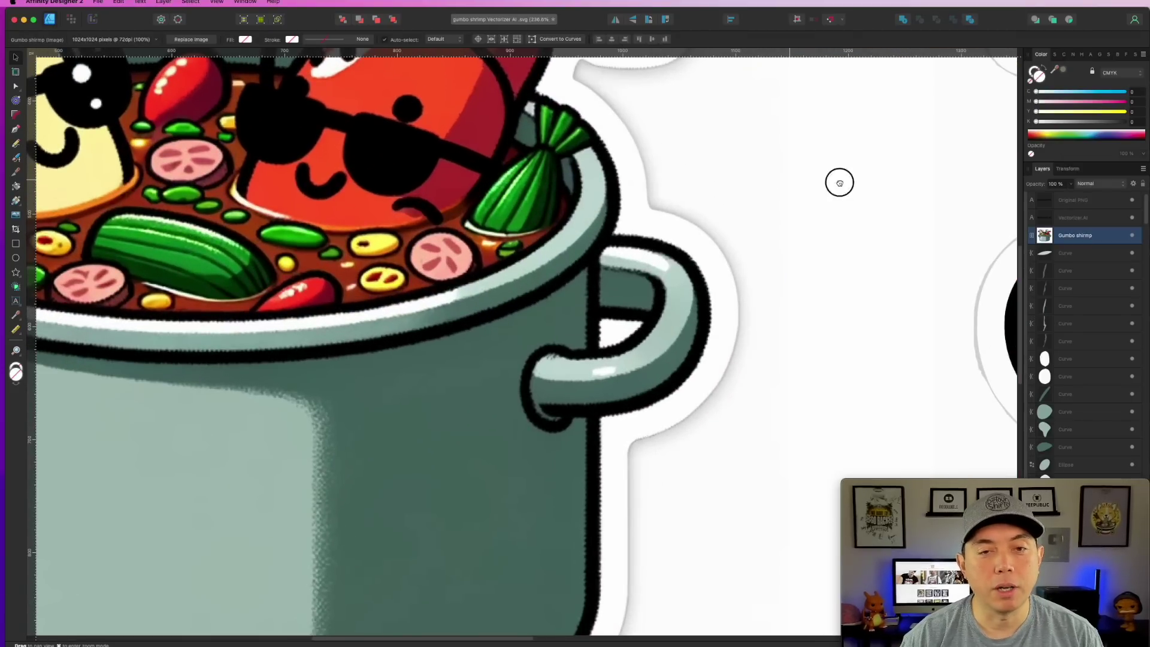
{"action": "scroll", "coordinate": [485, 174], "scroll_direction": "right", "scroll_amount": 10}
{"action": "scroll", "coordinate": [502, 208], "scroll_direction": "up", "scroll_amount": 6}
{"action": "scroll", "coordinate": [502, 209], "scroll_direction": "right", "scroll_amount": 3}
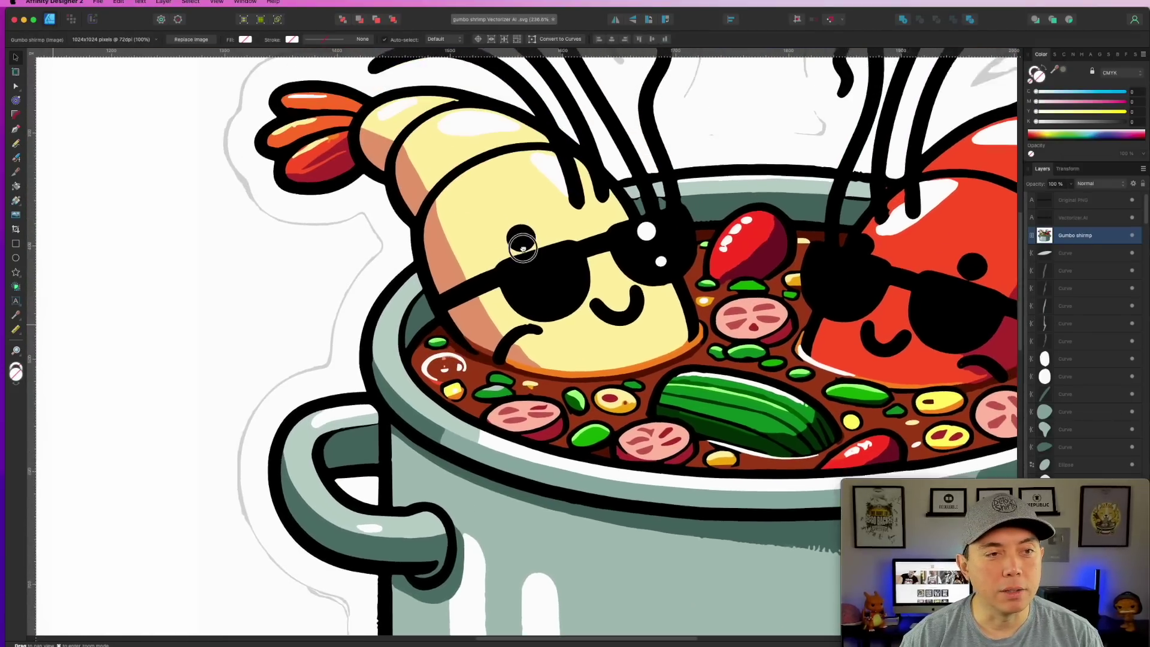
Inspect the curve nodes of the Vectorizer.AI tracing, including the yellow shrimp's upper face shape
{"action": "key", "text": "super+a"}
{"action": "key", "text": "a"}
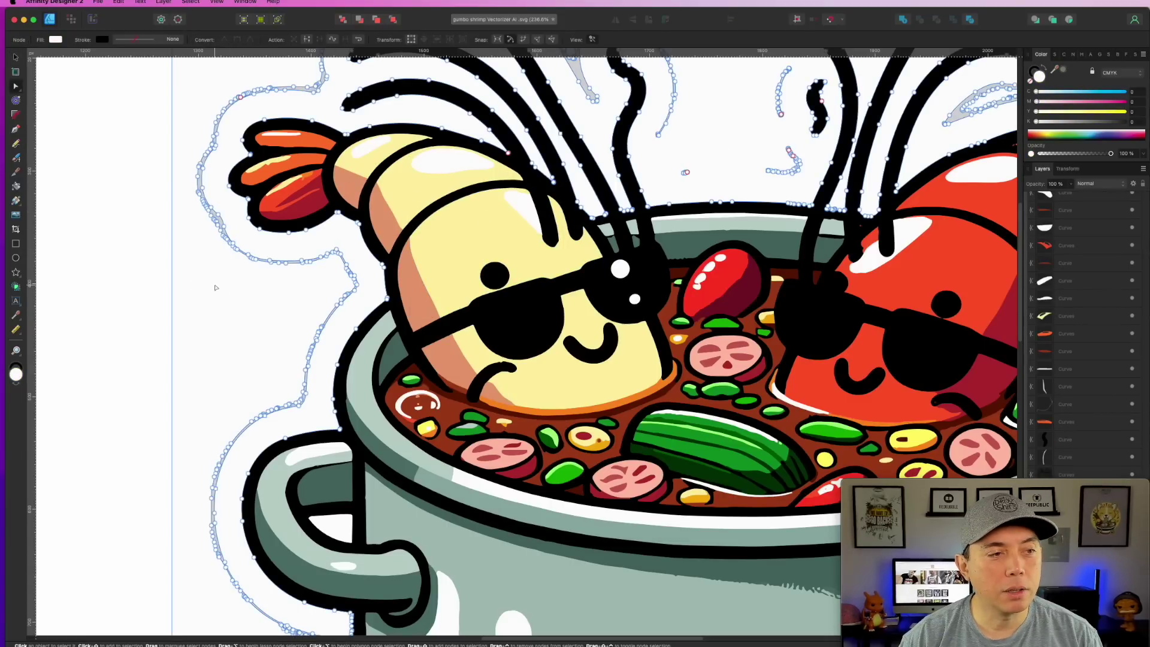
{"action": "scroll", "coordinate": [685, 280], "scroll_direction": "down", "scroll_amount": 2}
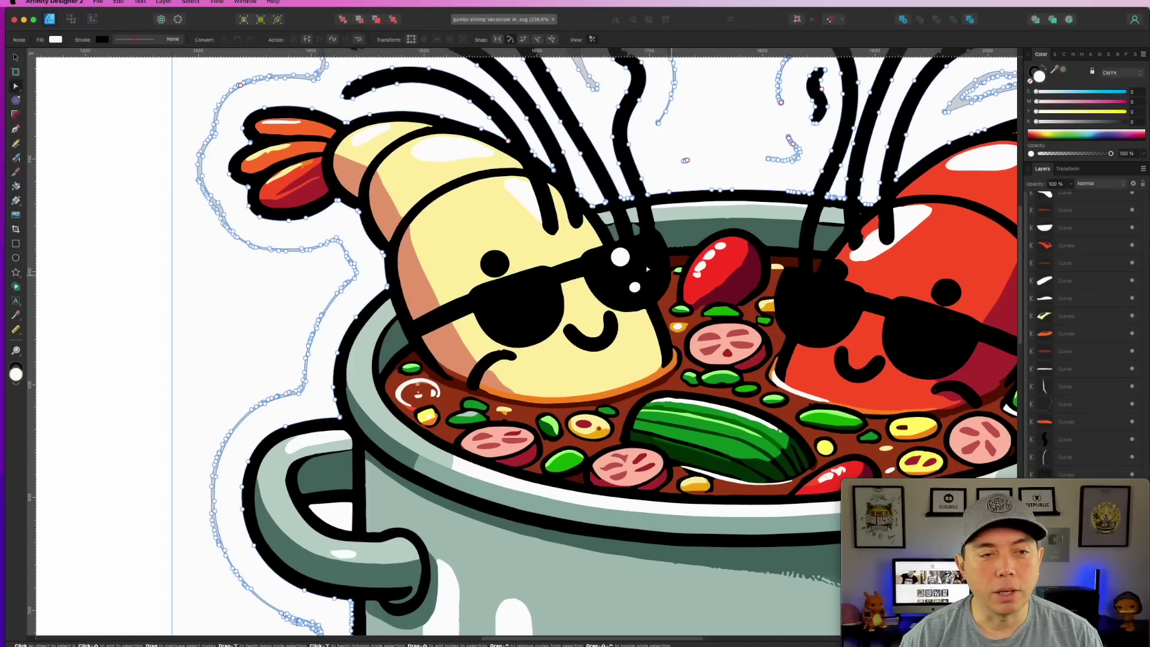
{"action": "left_click", "coordinate": [512, 206]}
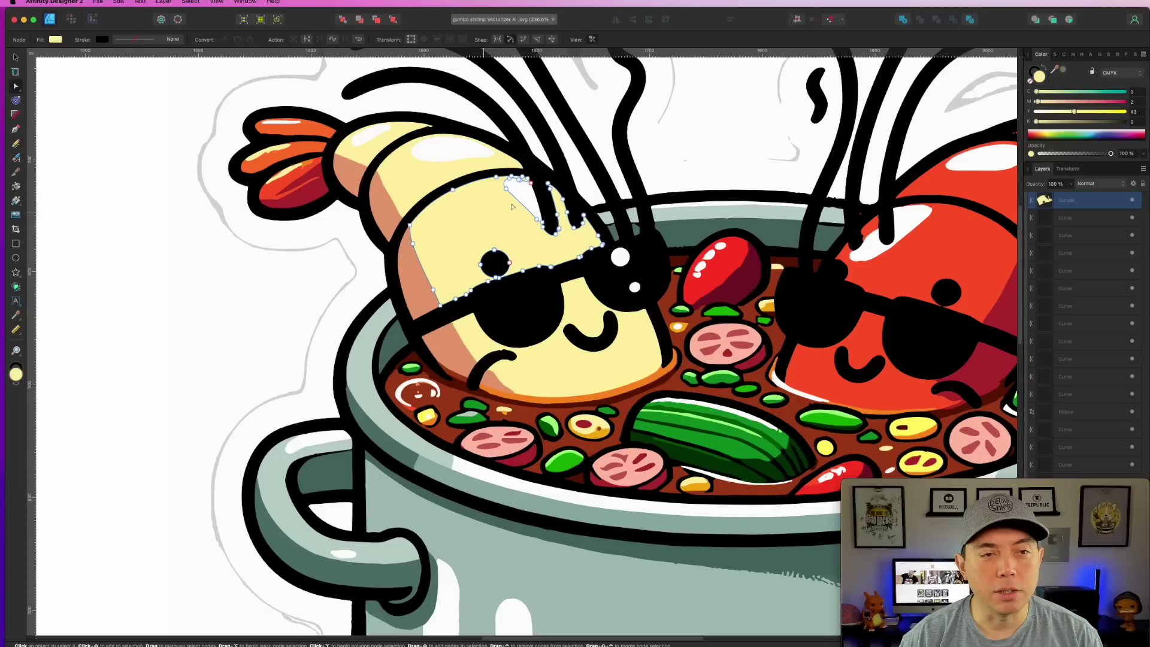
{"action": "left_click", "coordinate": [1063, 70]}
{"action": "key", "text": "super+z"}
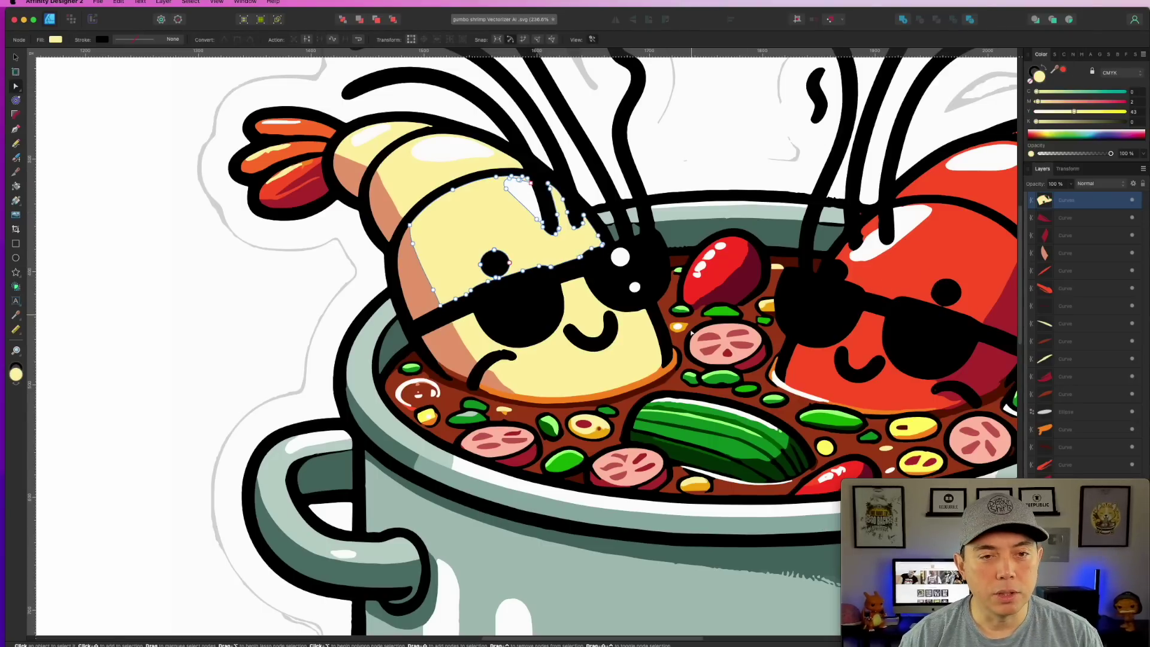
Compare the light-to-dark shading edge on the pot between the Vectorizer.AI tracing and the original PNG
{"action": "key", "text": "super+minus"}
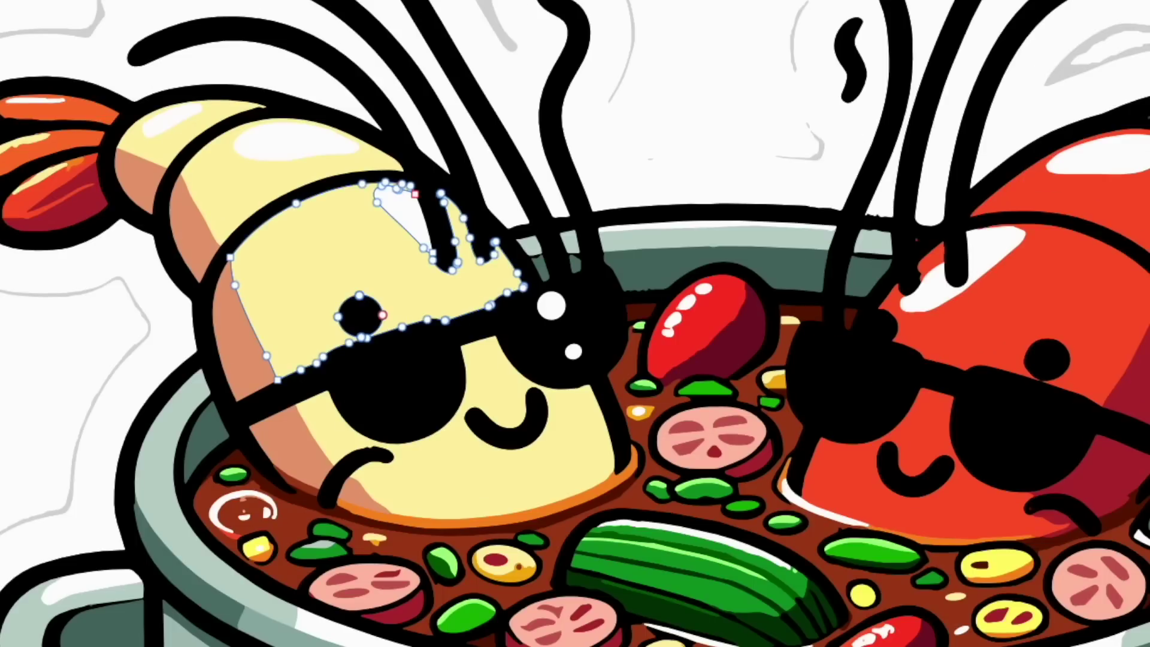
{"action": "key", "text": "space"}
{"action": "left_click_drag", "start_coordinate": [521, 381], "coordinate": [300, 158]}
{"action": "left_click_drag", "start_coordinate": [725, 329], "coordinate": [531, 437]}
{"action": "left_click_drag", "start_coordinate": [628, 644], "coordinate": [615, 302]}
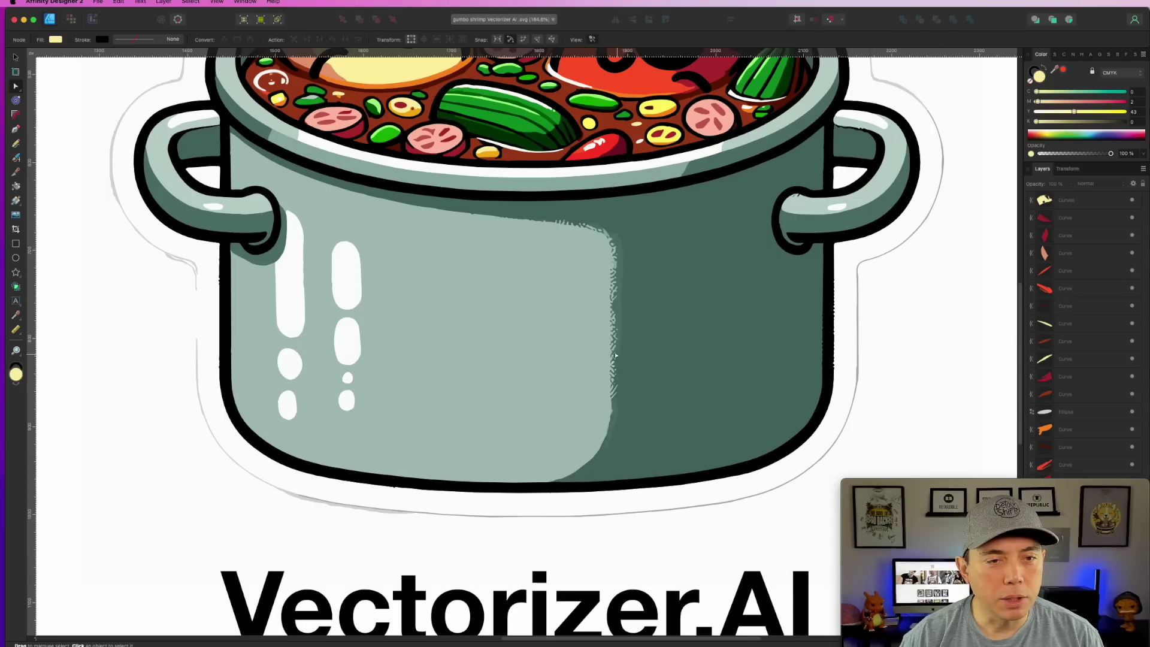
{"action": "left_click_drag", "start_coordinate": [378, 272], "coordinate": [713, 276]}
{"action": "left_click_drag", "start_coordinate": [328, 257], "coordinate": [819, 258]}
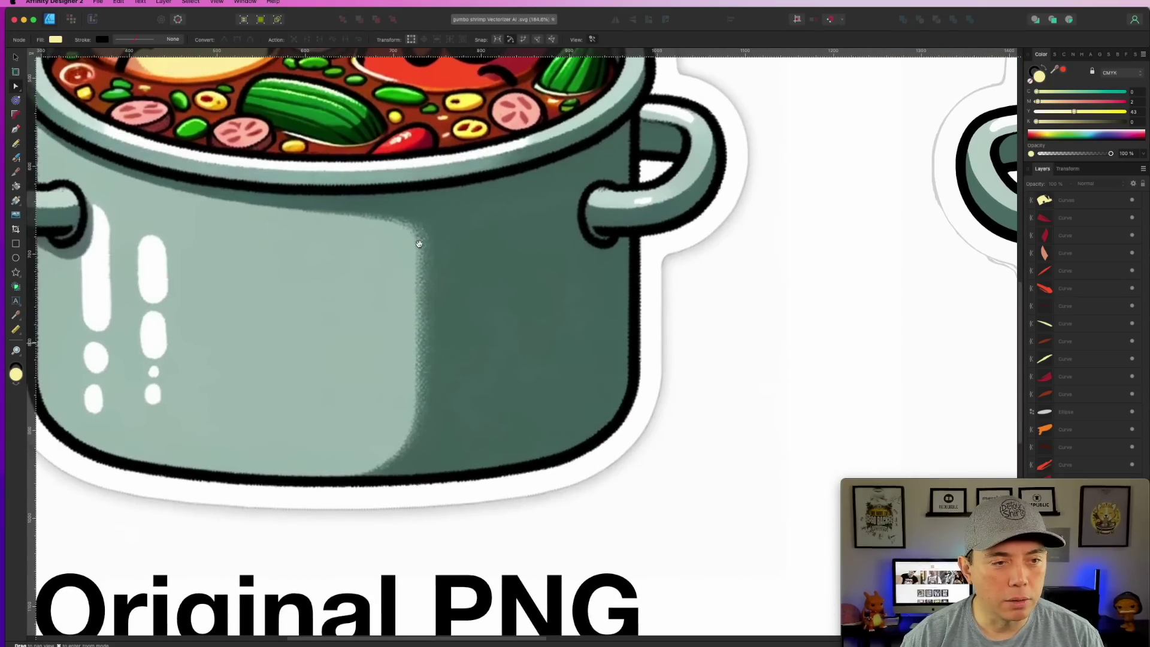
{"action": "left_click_drag", "start_coordinate": [745, 337], "coordinate": [347, 308]}
{"action": "left_click_drag", "start_coordinate": [752, 317], "coordinate": [466, 331]}
{"action": "left_click_drag", "start_coordinate": [732, 252], "coordinate": [622, 415]}
{"action": "left_click_drag", "start_coordinate": [635, 240], "coordinate": [666, 310]}
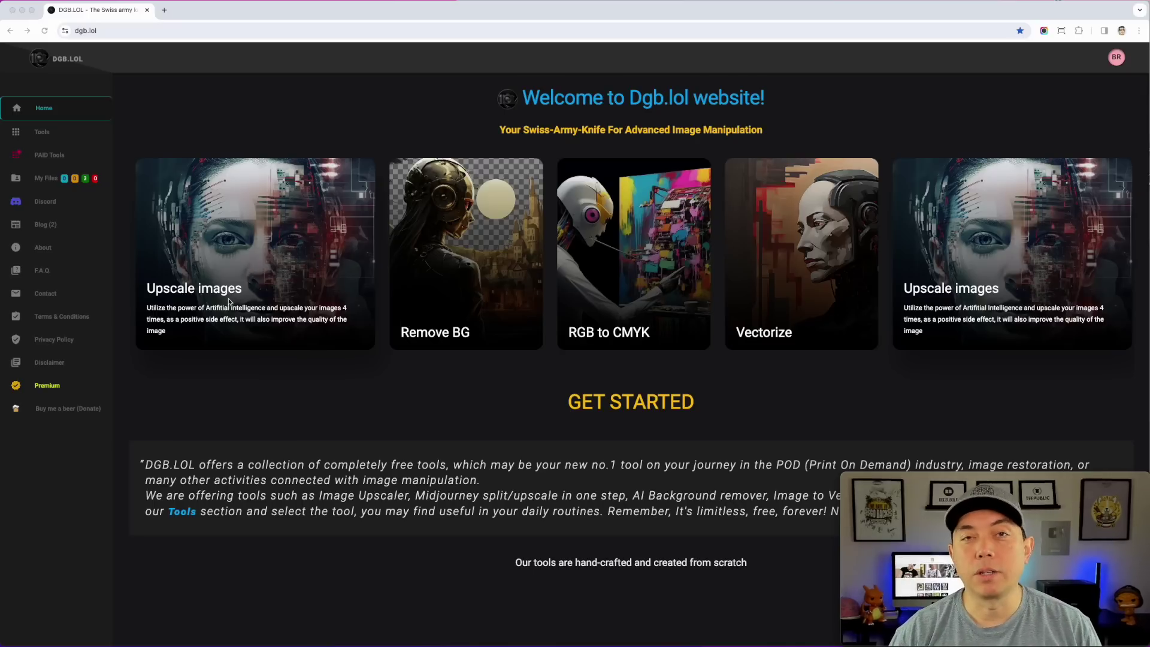
Switch to the DGB.LOL website in the browser and open its AI Image To Vector tool
{"action": "left_click", "coordinate": [602, 408]}
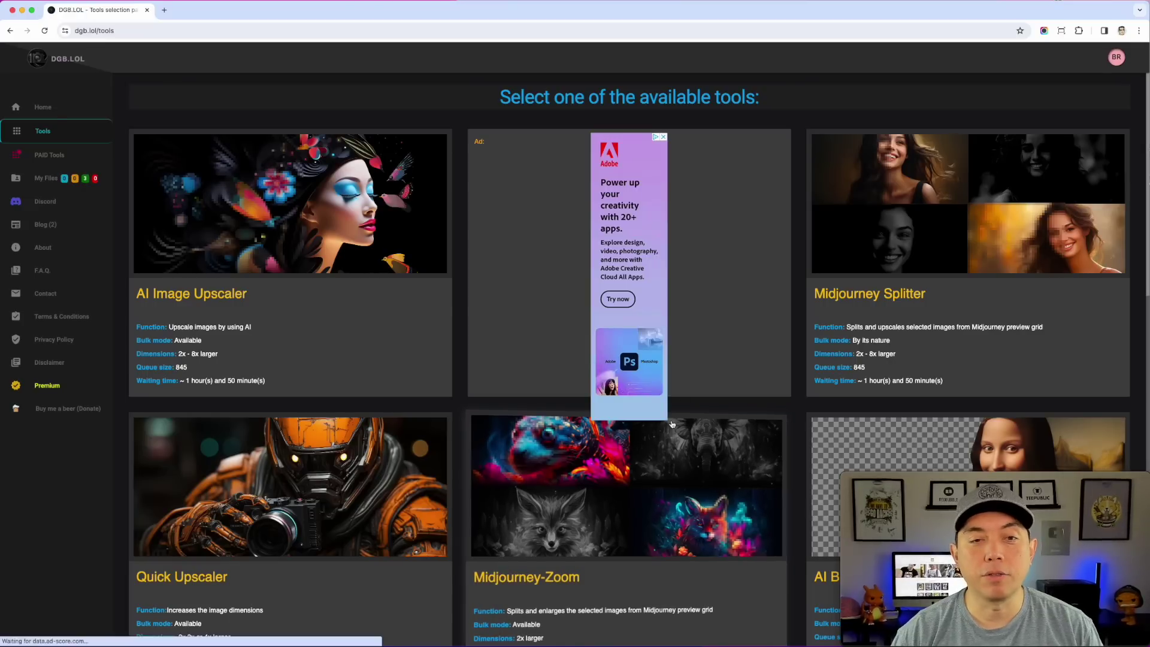
{"action": "left_click", "coordinate": [663, 138]}
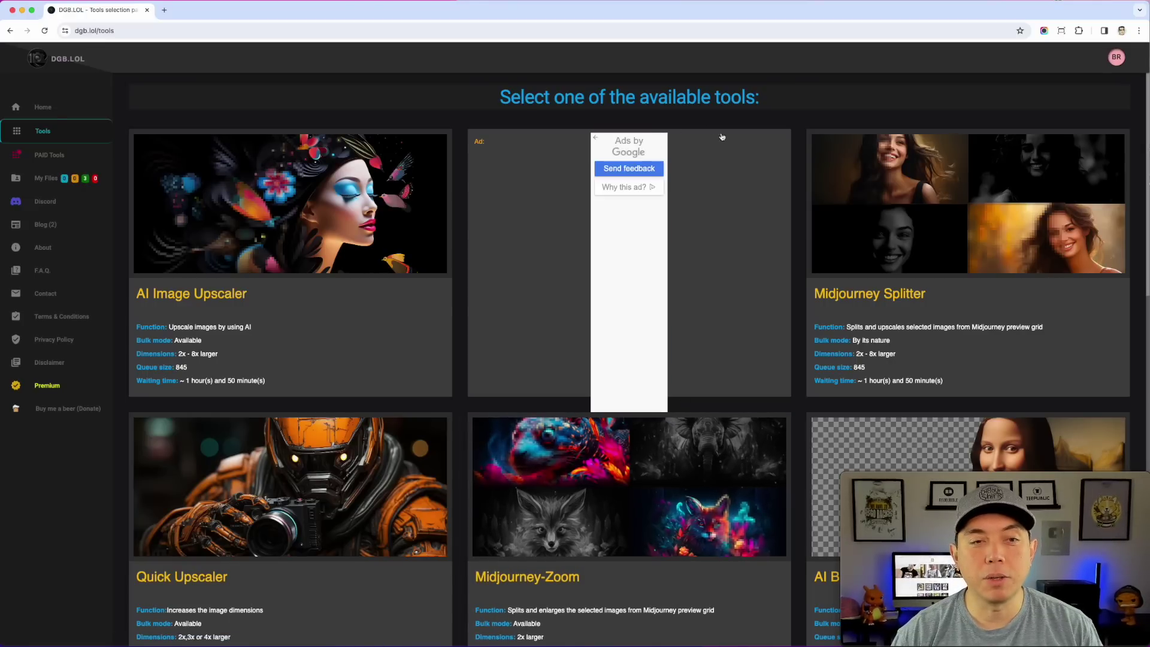
{"action": "scroll", "coordinate": [740, 269], "scroll_direction": "down", "scroll_amount": 7}
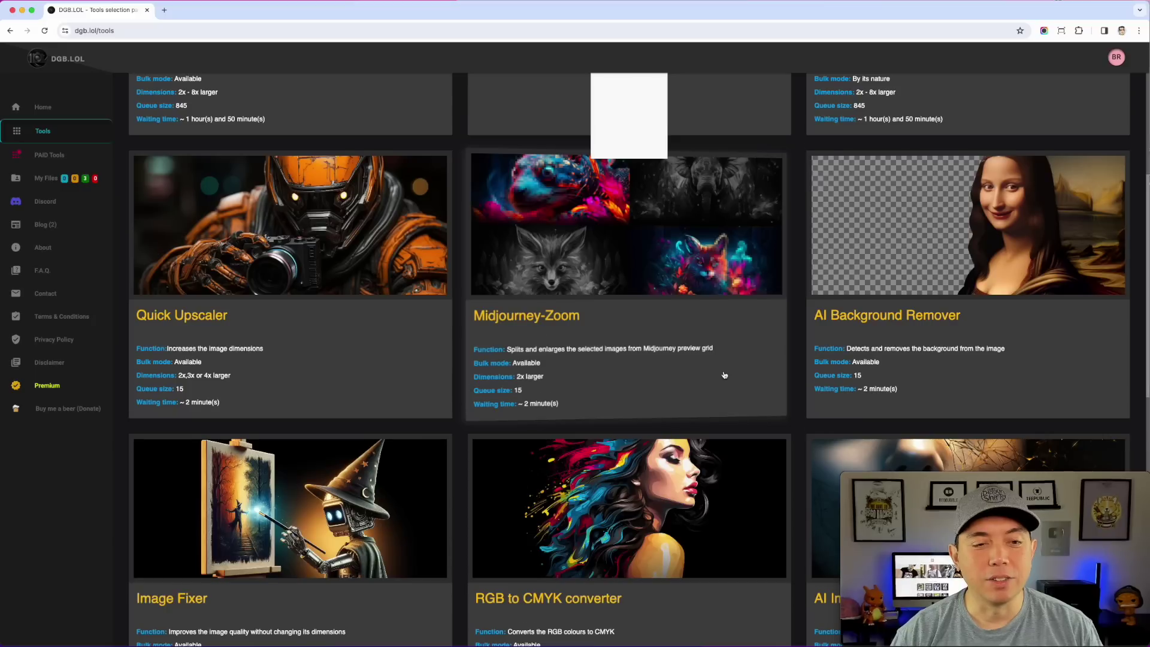
{"action": "scroll", "coordinate": [724, 375], "scroll_direction": "down", "scroll_amount": 4}
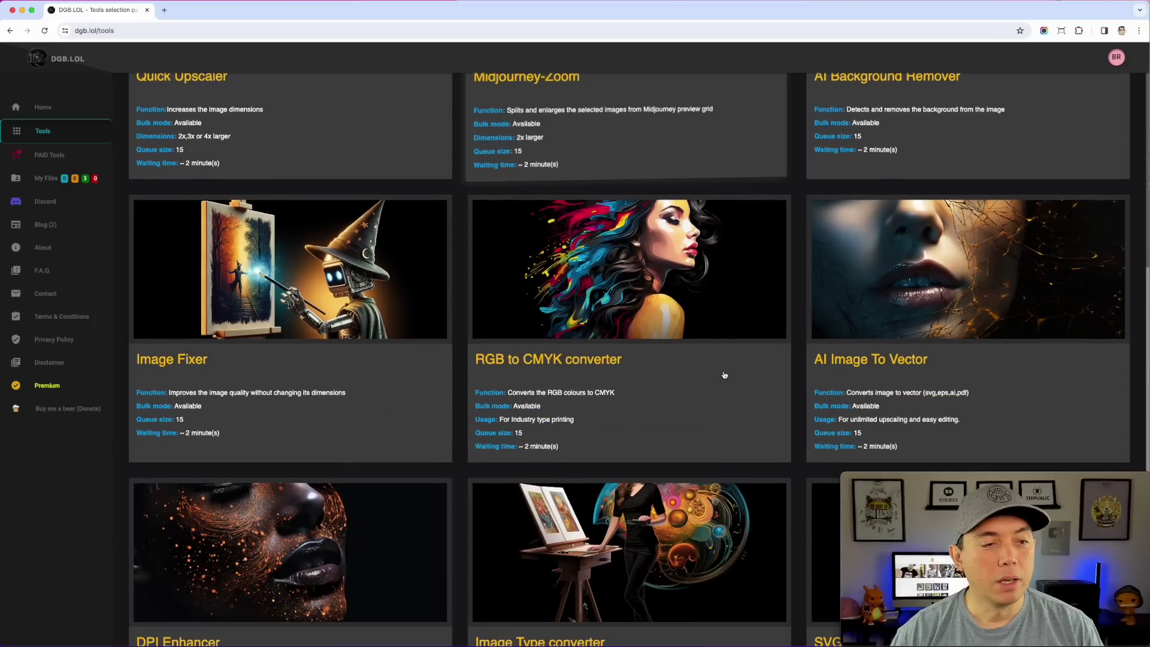
{"action": "scroll", "coordinate": [724, 375], "scroll_direction": "down", "scroll_amount": 1}
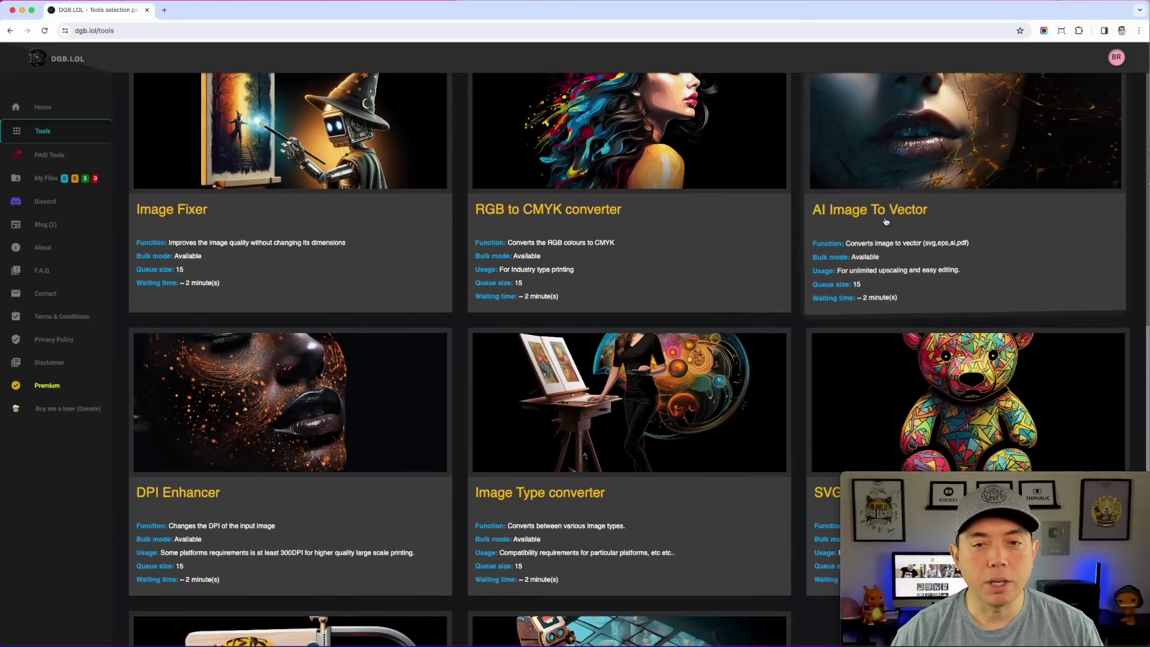
{"action": "left_click", "coordinate": [998, 166]}
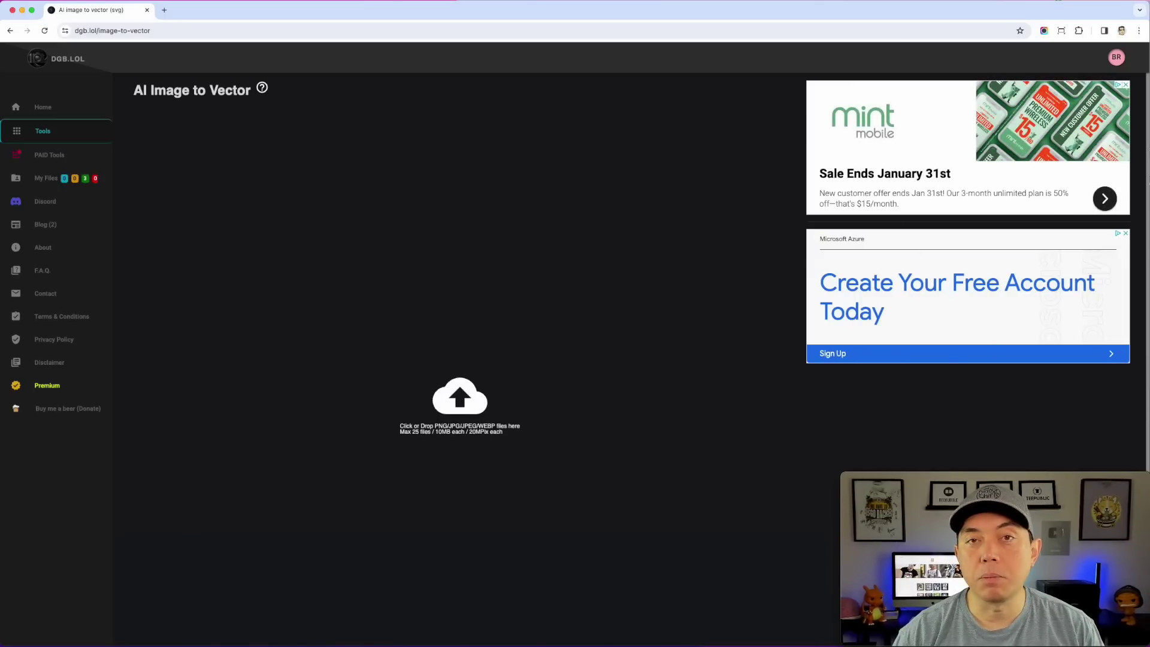
Upload the gumbo shrimp image, submit it for SVG conversion with 256 colours (photo) and Highest detail, and open My Files
{"action": "left_click_drag", "start_coordinate": [1009, 218], "coordinate": [454, 390]}
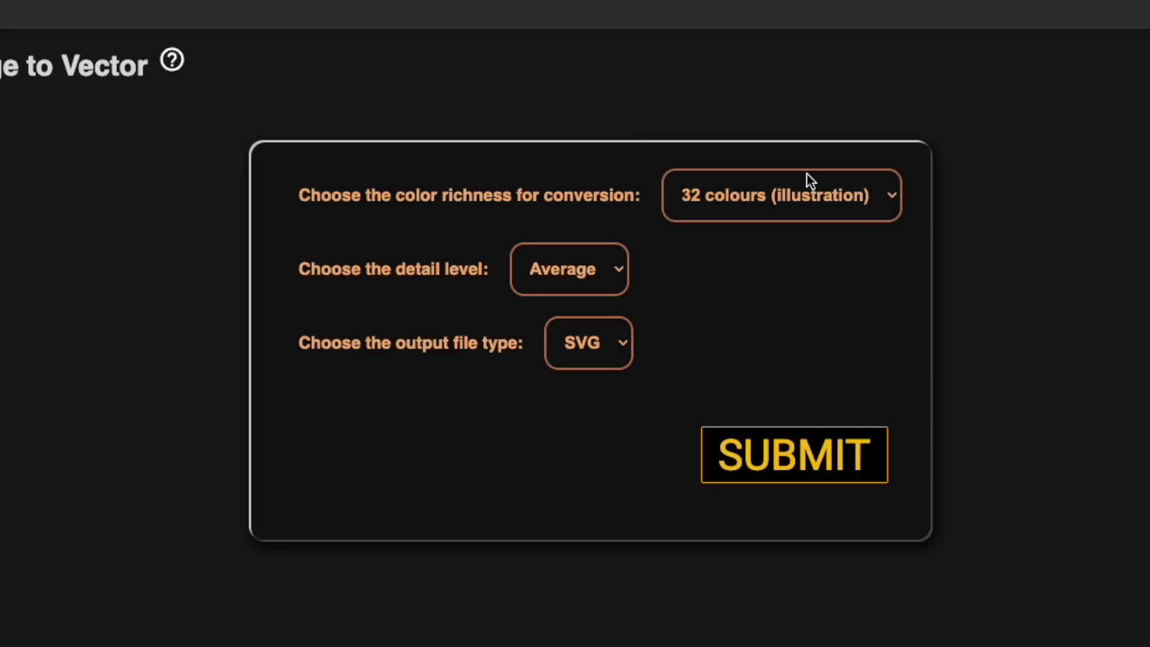
{"action": "left_click", "coordinate": [574, 155]}
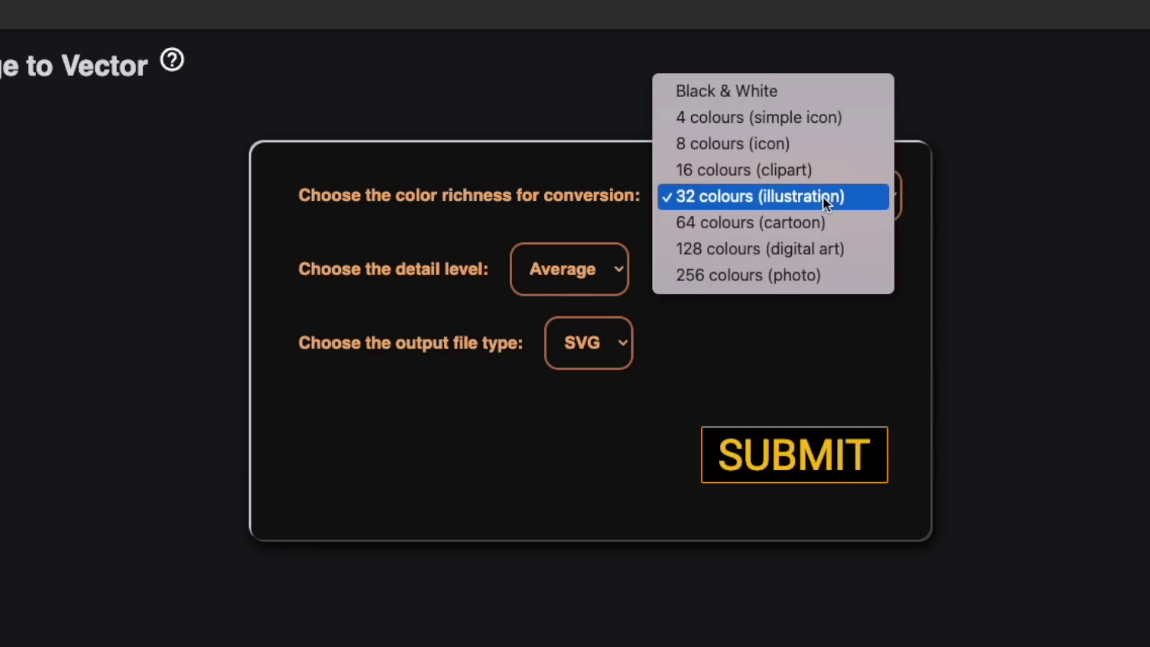
{"action": "left_click", "coordinate": [756, 282]}
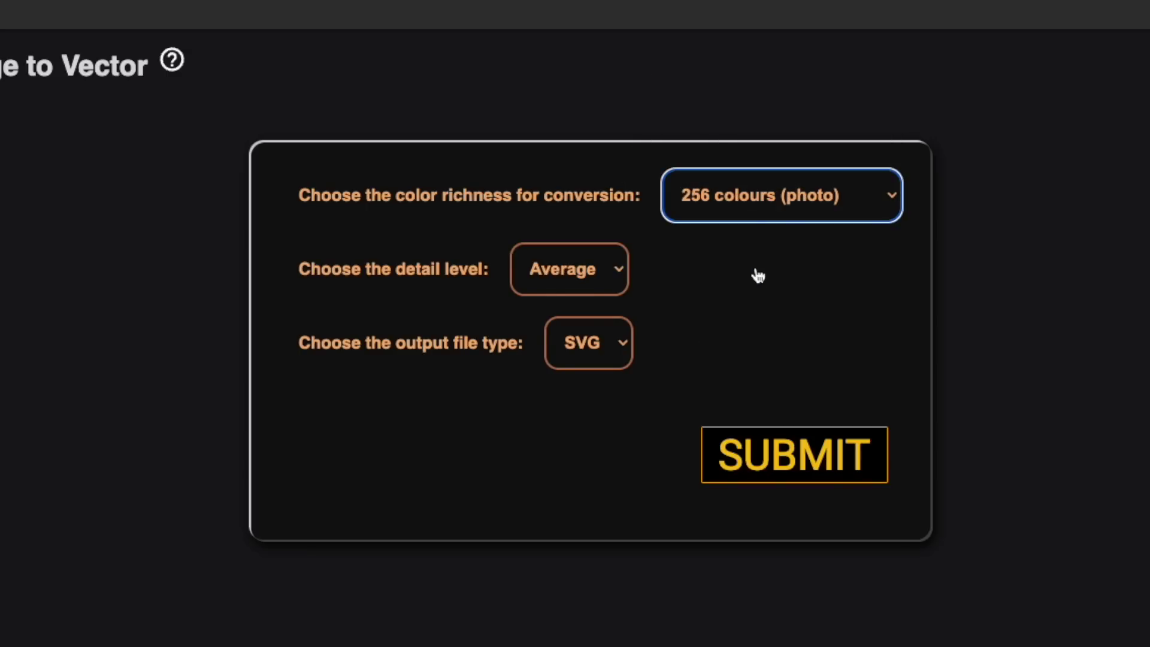
{"action": "left_click", "coordinate": [613, 270]}
{"action": "key", "text": "Escape"}
{"action": "left_click", "coordinate": [576, 322]}
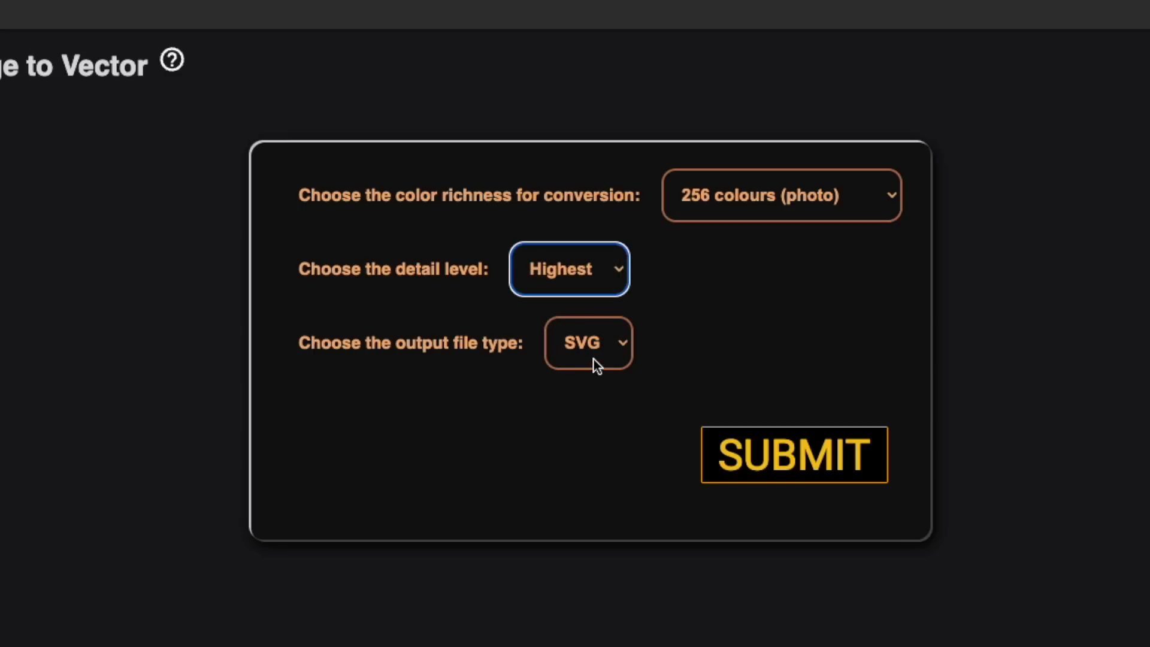
{"action": "left_click", "coordinate": [809, 454]}
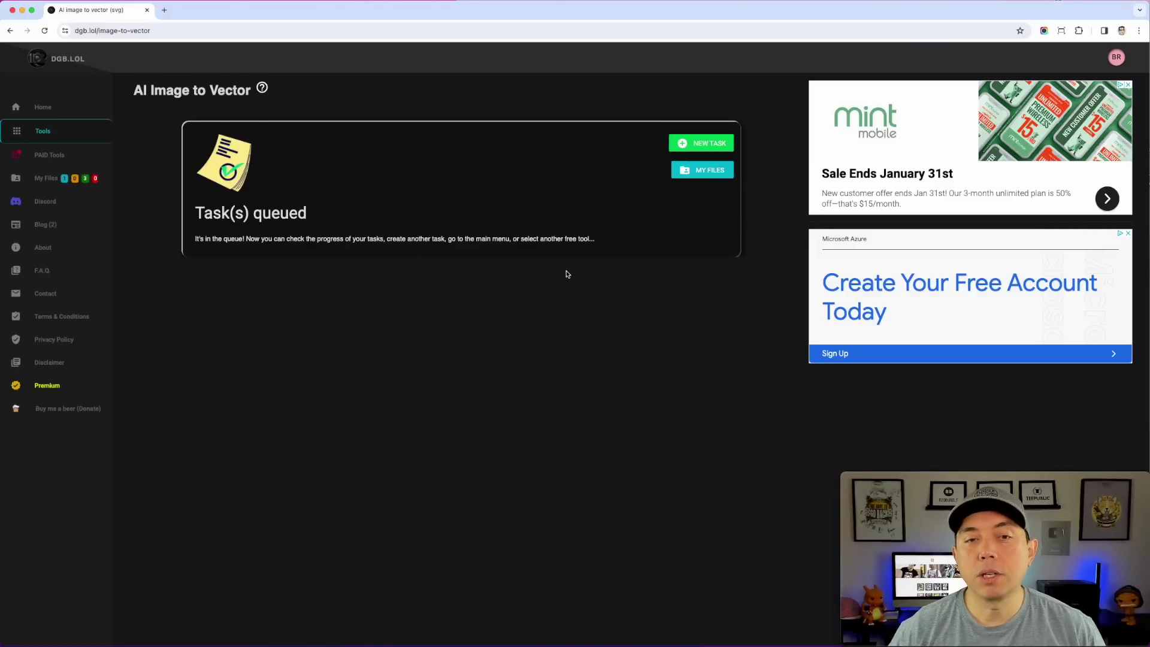
{"action": "left_click", "coordinate": [702, 170]}
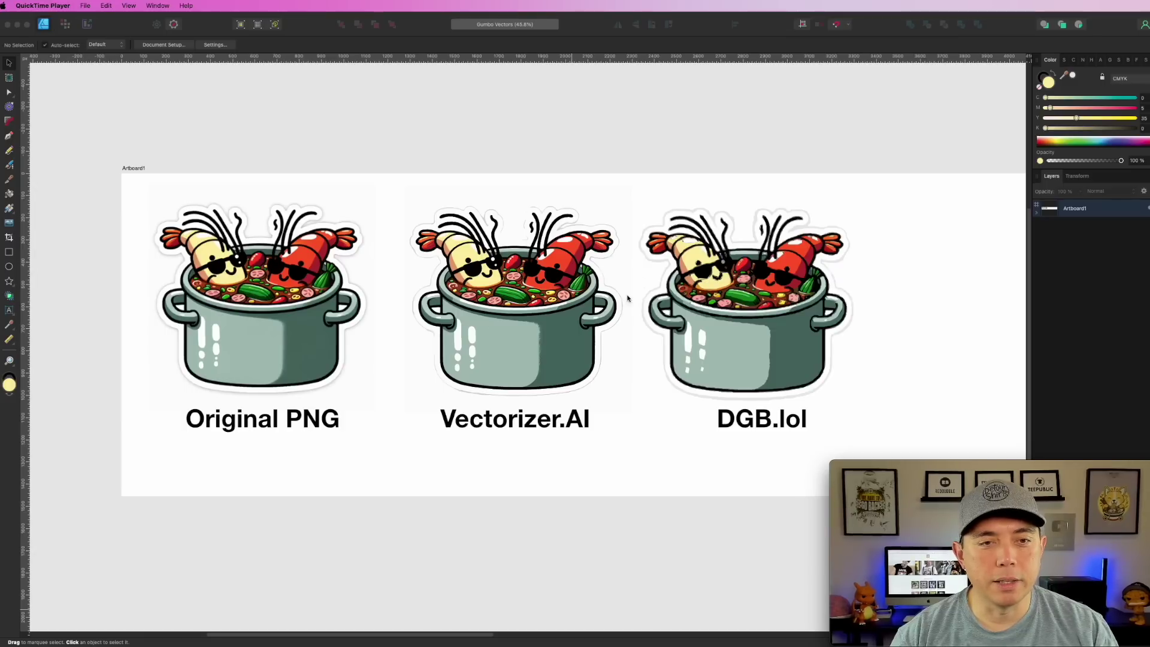
Switch to Affinity Designer and compare the outlines and details of the DGB.lol and Vectorizer.AI tracings close up
{"action": "scroll", "coordinate": [659, 264], "scroll_direction": "up", "scroll_amount": 3}
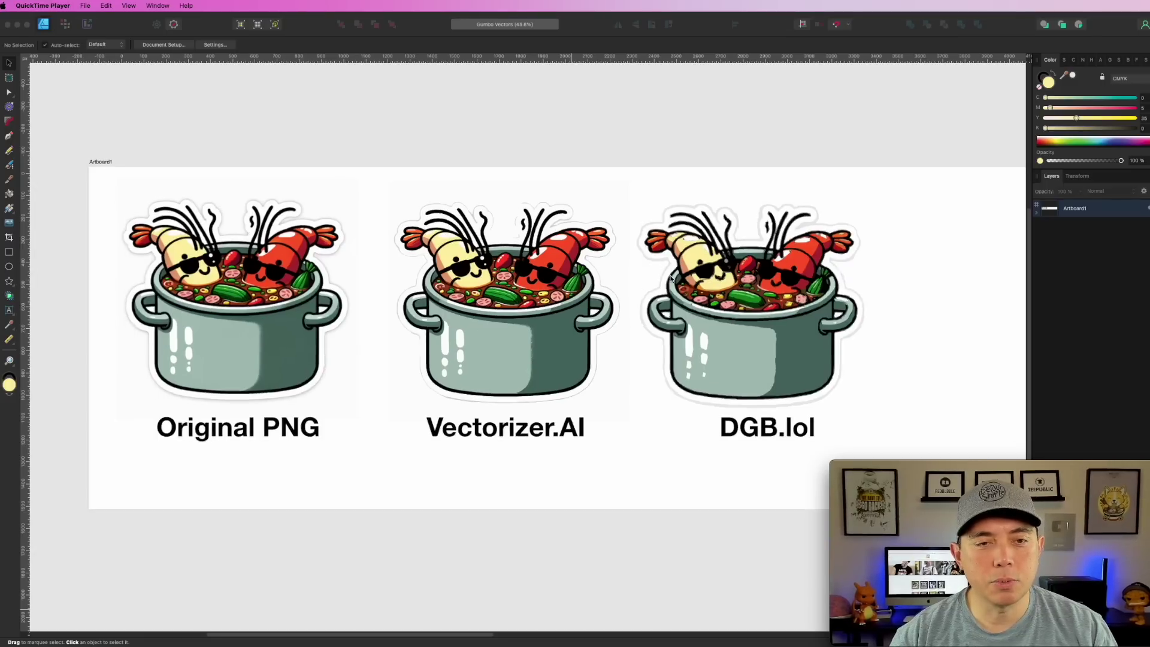
{"action": "scroll", "coordinate": [672, 287], "scroll_direction": "up", "scroll_amount": 10}
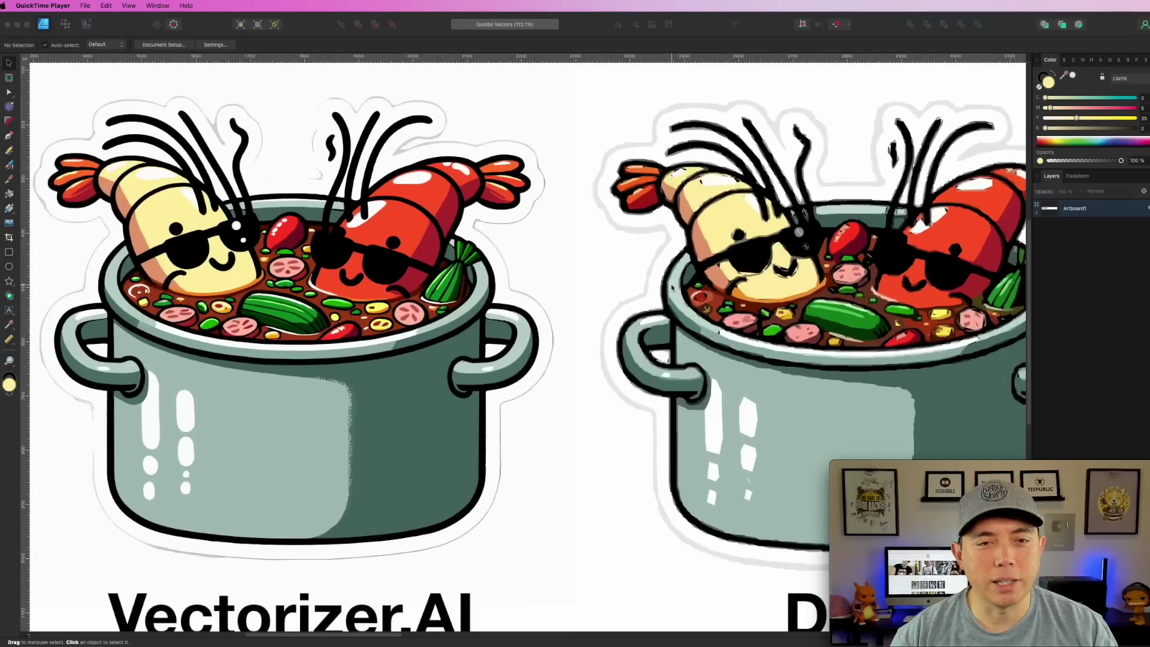
{"action": "scroll", "coordinate": [672, 288], "scroll_direction": "up", "scroll_amount": 1}
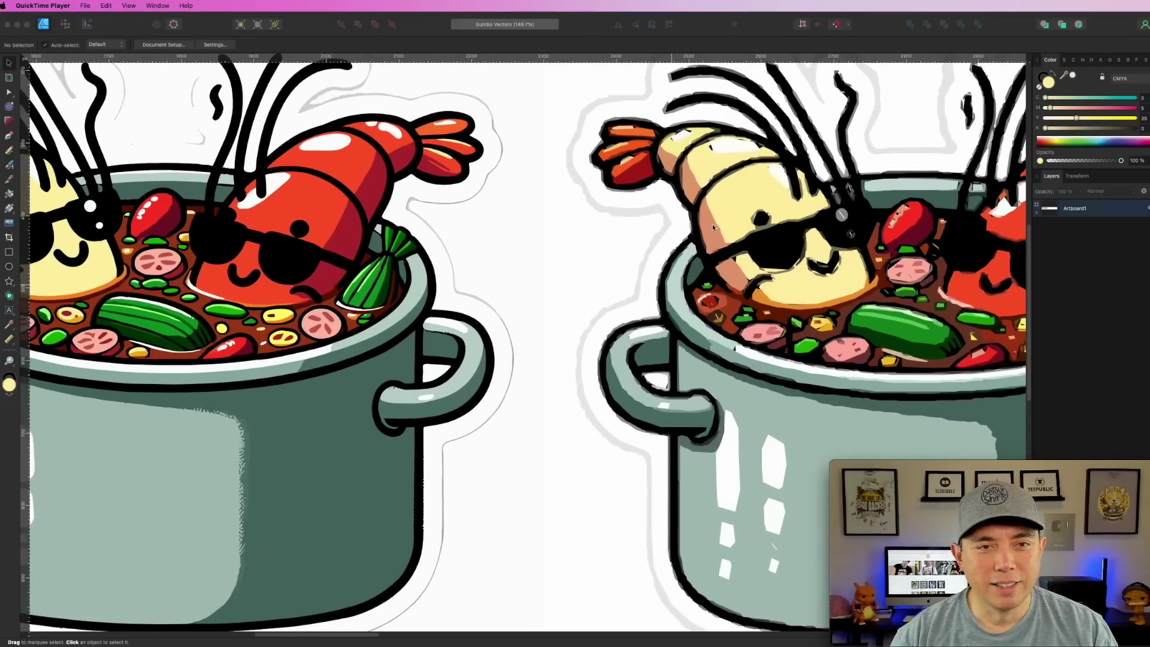
{"action": "scroll", "coordinate": [779, 211], "scroll_direction": "up", "scroll_amount": 8}
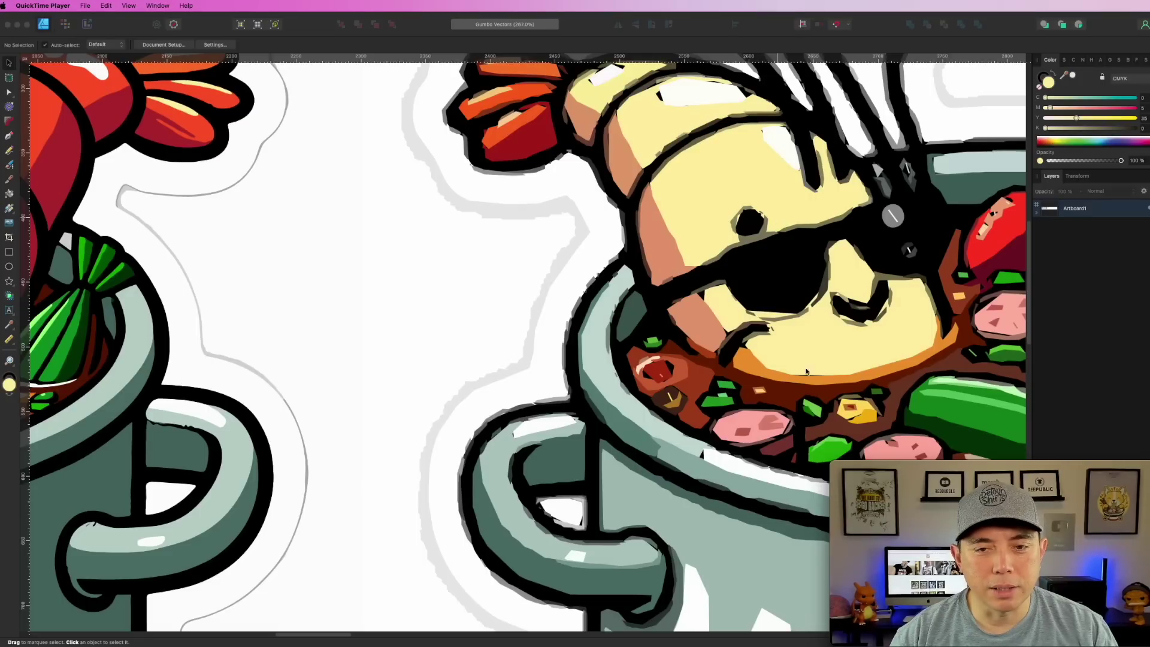
{"action": "scroll", "coordinate": [679, 349], "scroll_direction": "down", "scroll_amount": 3}
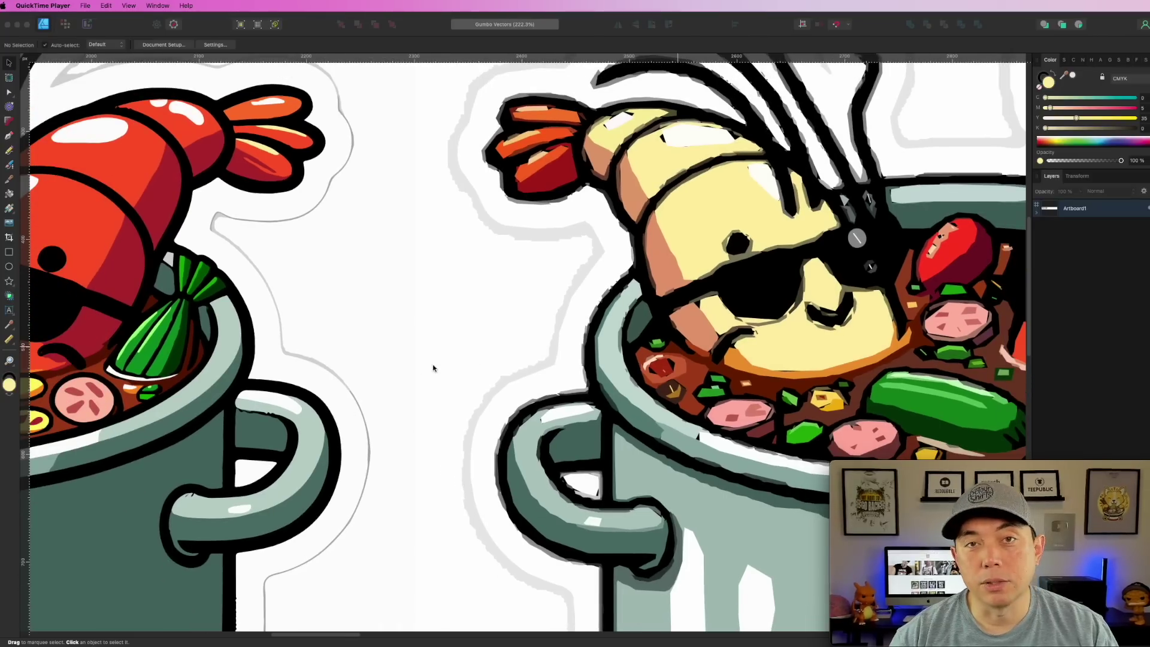
{"action": "scroll", "coordinate": [604, 368], "scroll_direction": "down", "scroll_amount": 10}
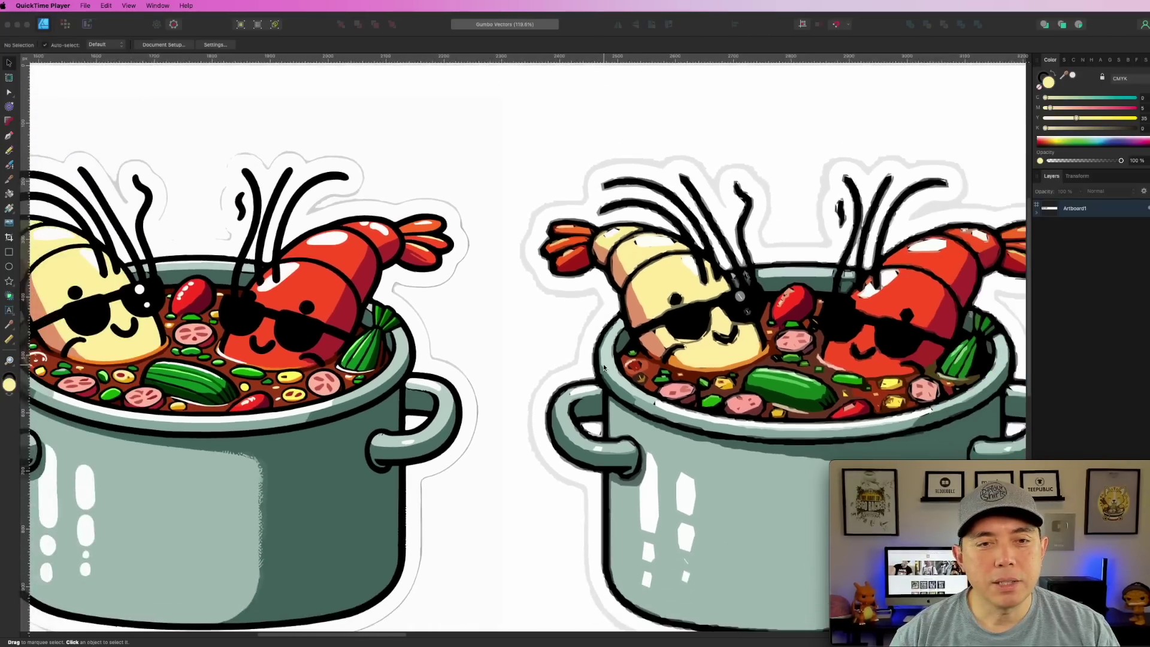
{"action": "scroll", "coordinate": [604, 368], "scroll_direction": "down", "scroll_amount": 3}
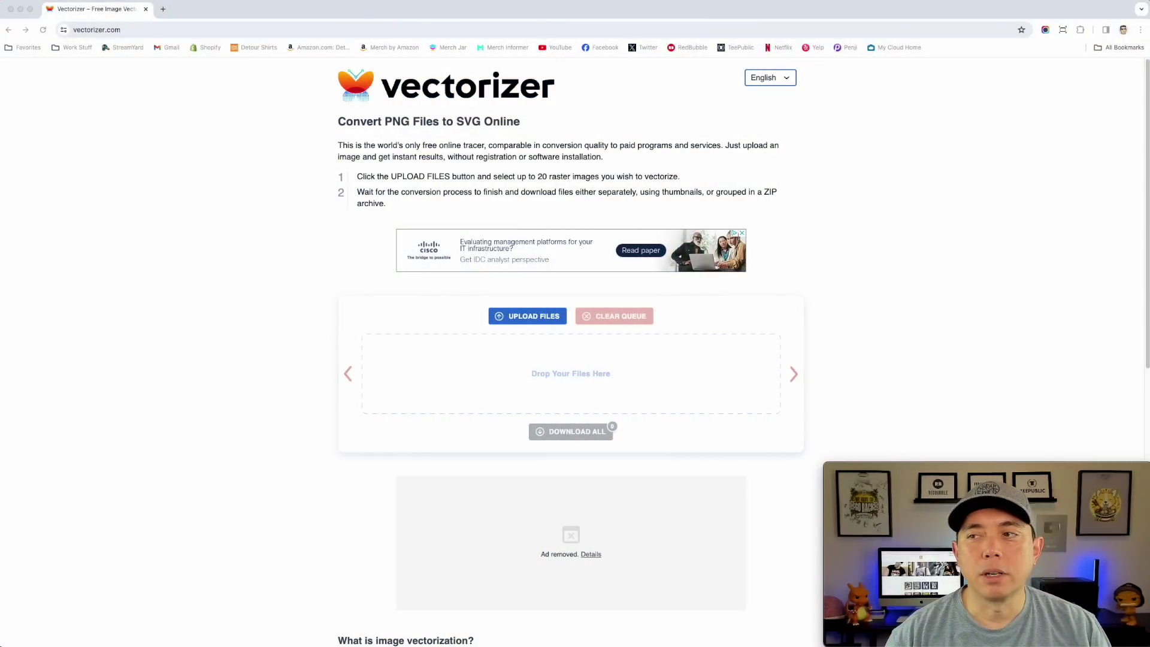
Switch to vectorizer.com in the browser, upload Gumbo shirmp.png and download the converted SVG
{"action": "left_click_drag", "start_coordinate": [637, 318], "coordinate": [511, 363]}
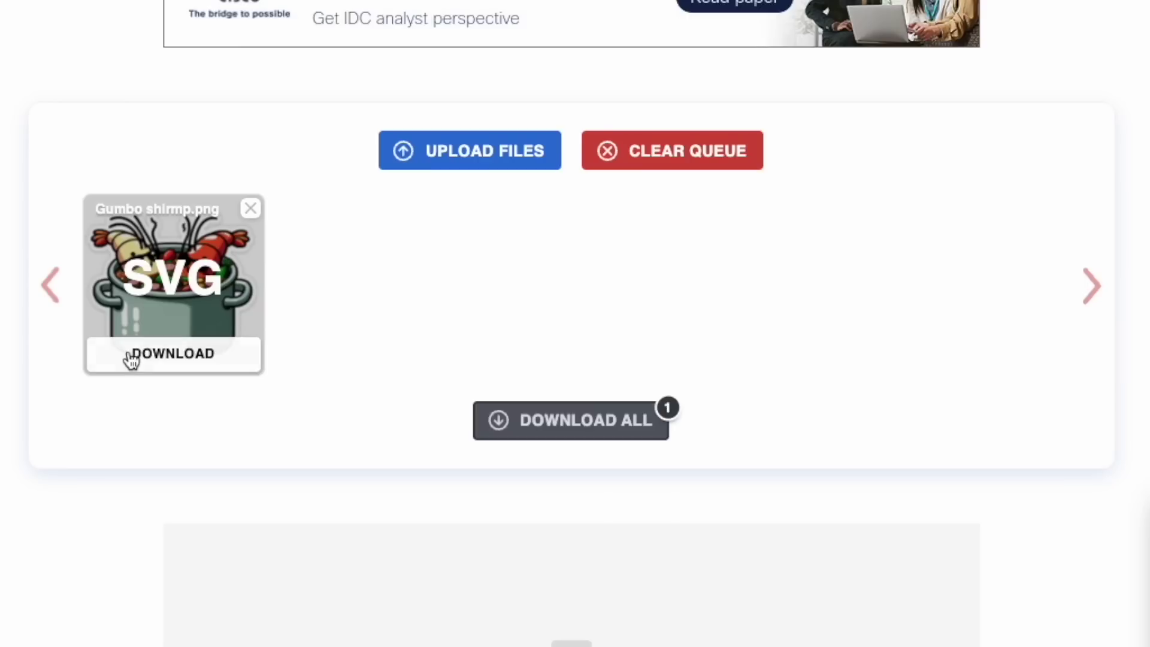
{"action": "left_click", "coordinate": [167, 357]}
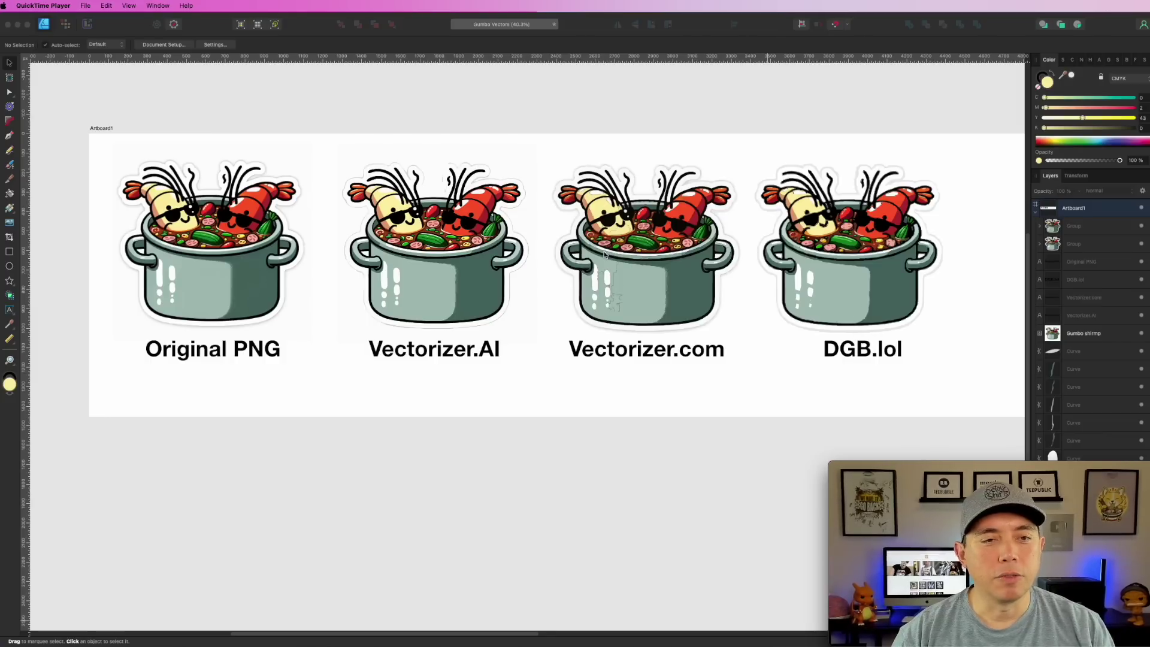
Switch to Affinity Designer, select the jagged light-green patch on the Vectorizer.com pot and set its stroke to none
{"action": "scroll", "coordinate": [603, 250], "scroll_direction": "up", "scroll_amount": 2}
{"action": "scroll", "coordinate": [603, 250], "scroll_direction": "up", "scroll_amount": 10}
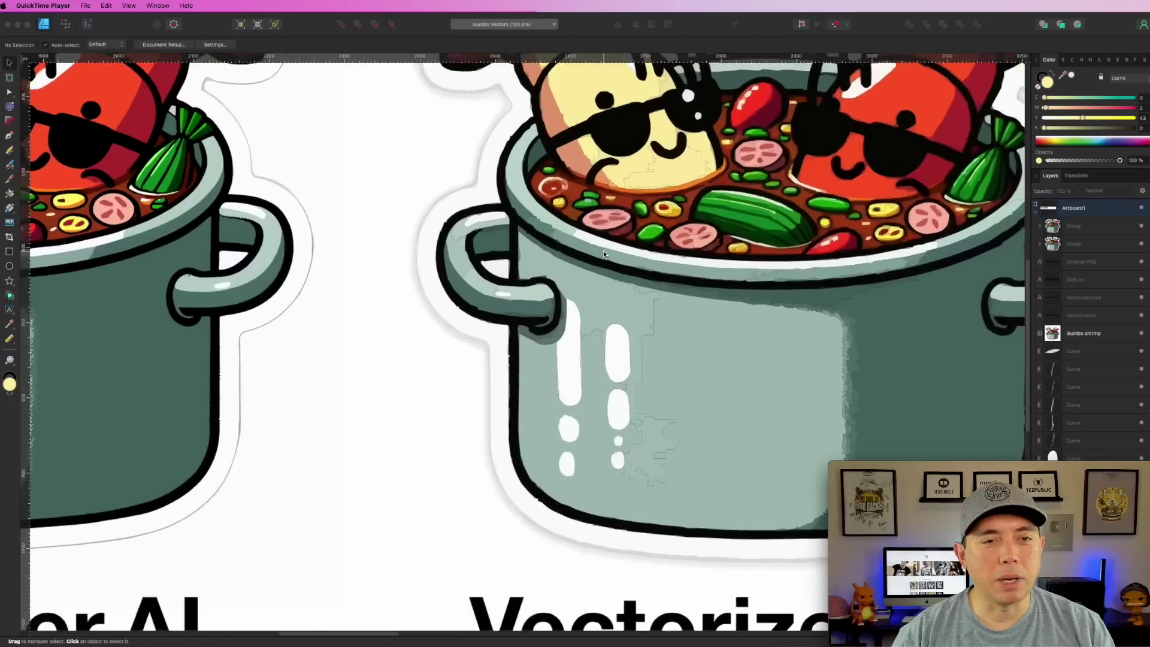
{"action": "left_click", "coordinate": [646, 318]}
{"action": "left_click", "coordinate": [645, 320]}
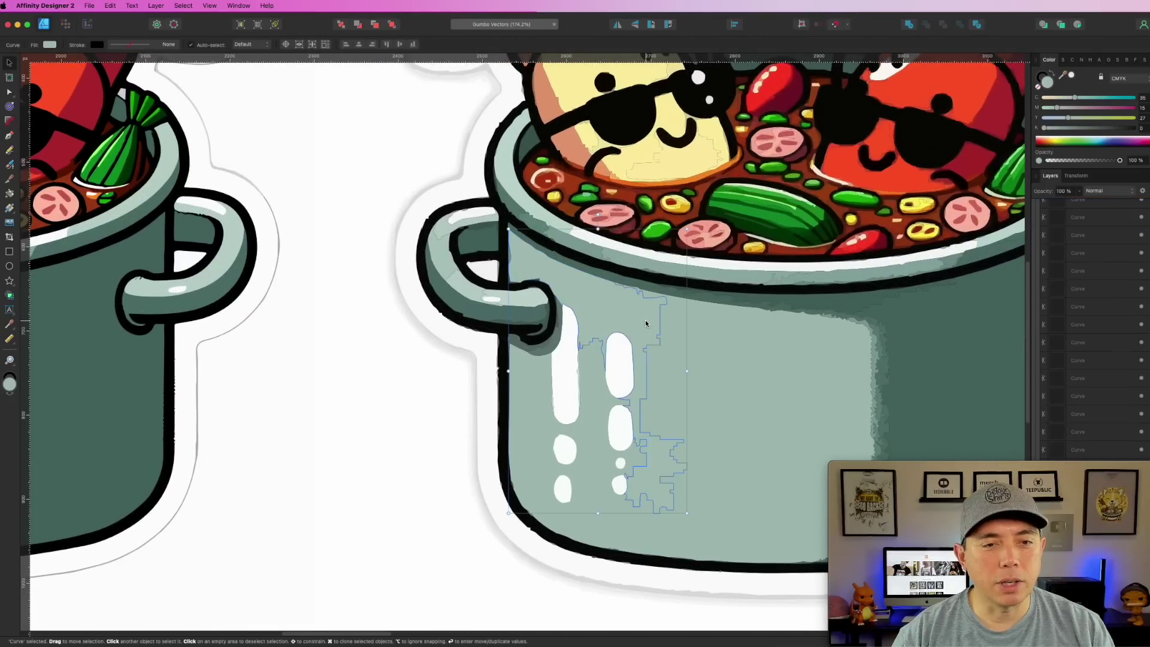
{"action": "left_click", "coordinate": [1039, 86]}
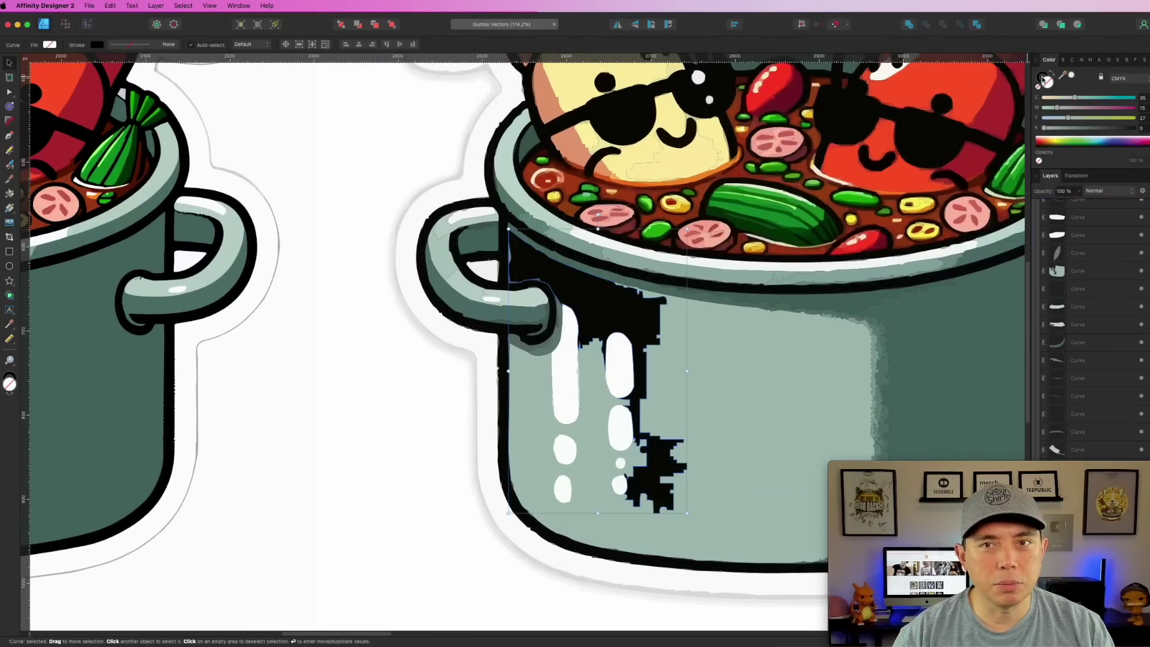
{"action": "left_click", "coordinate": [1041, 84]}
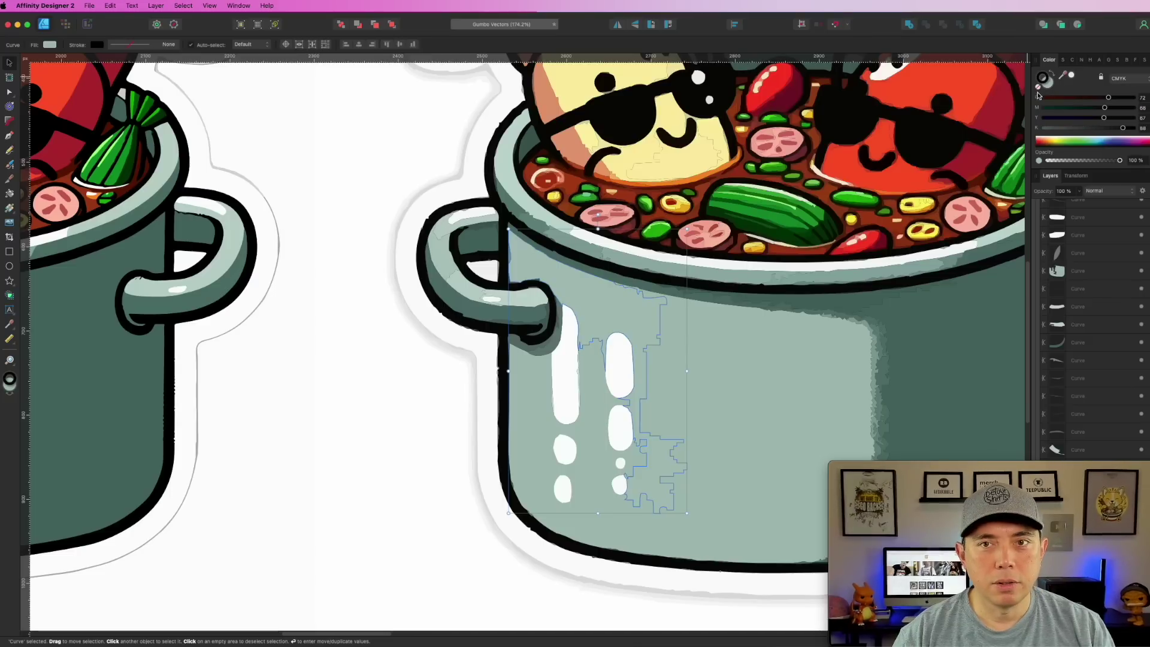
{"action": "left_click", "coordinate": [409, 351]}
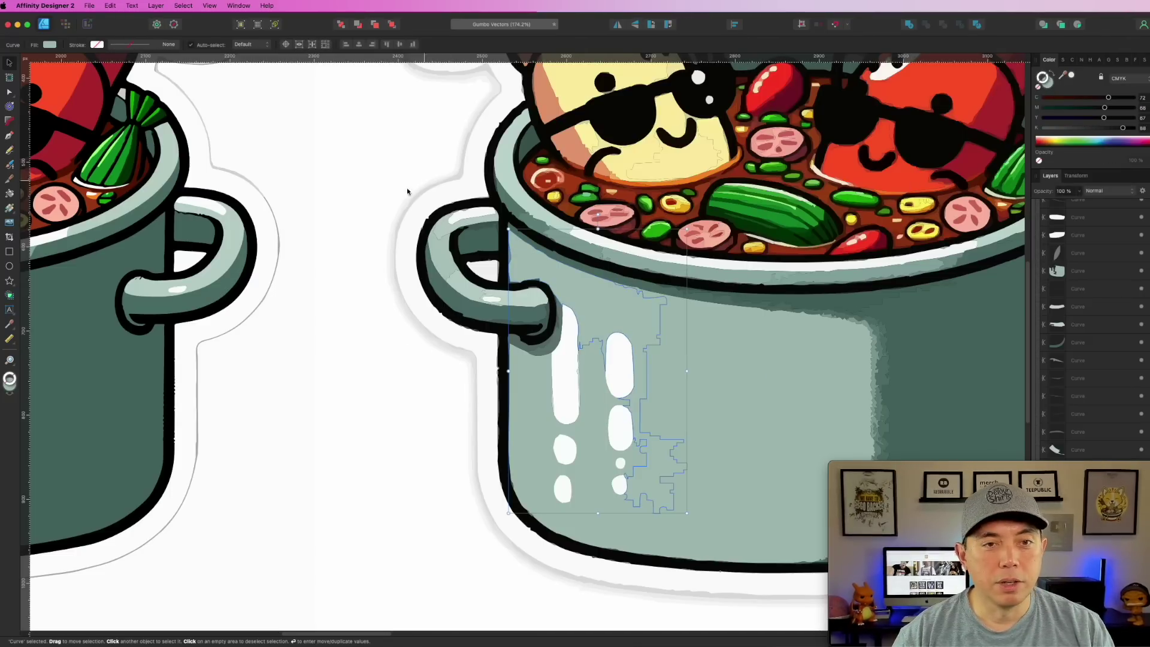
Compare the shrimp, pot rims and sticker outlines of the Vectorizer.com, DGB.lol and Vectorizer.AI tracings close up
{"action": "key", "text": "space"}
{"action": "left_click_drag", "start_coordinate": [368, 130], "coordinate": [737, 247]}
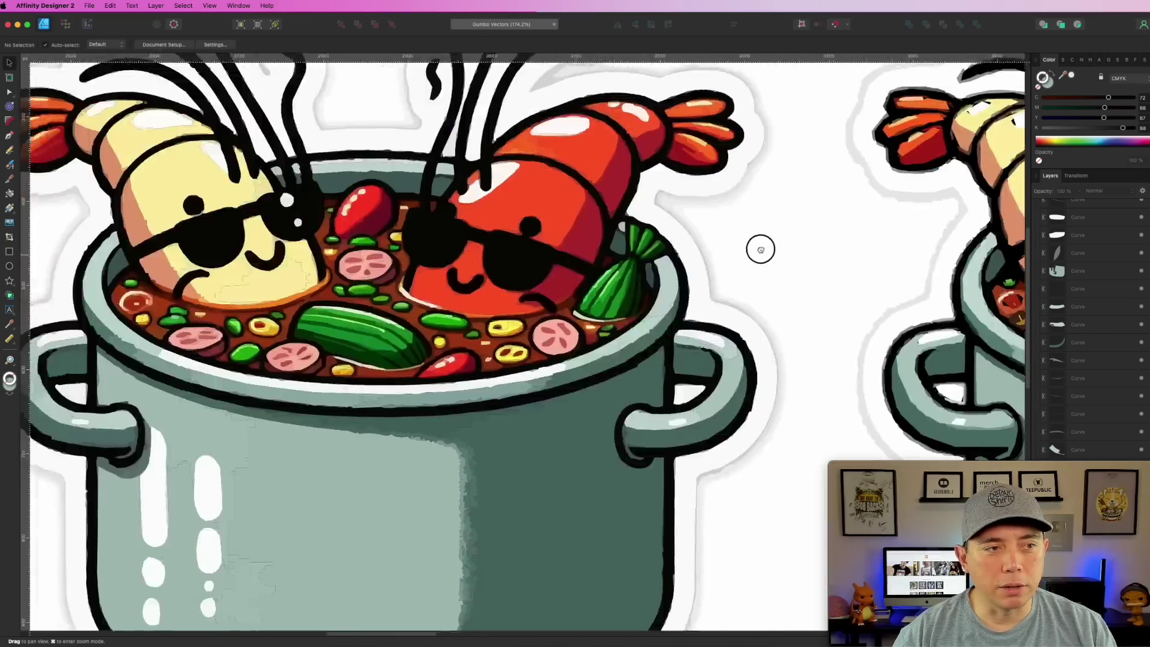
{"action": "left_click_drag", "start_coordinate": [212, 252], "coordinate": [793, 266]}
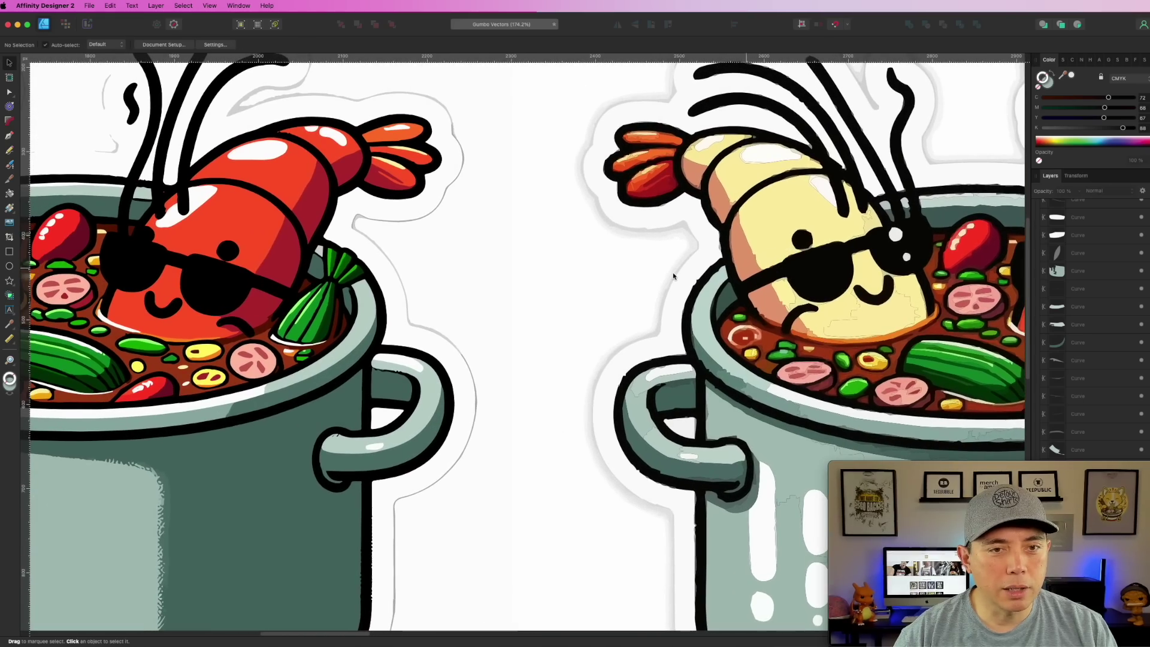
{"action": "scroll", "coordinate": [584, 299], "scroll_direction": "up", "scroll_amount": 2}
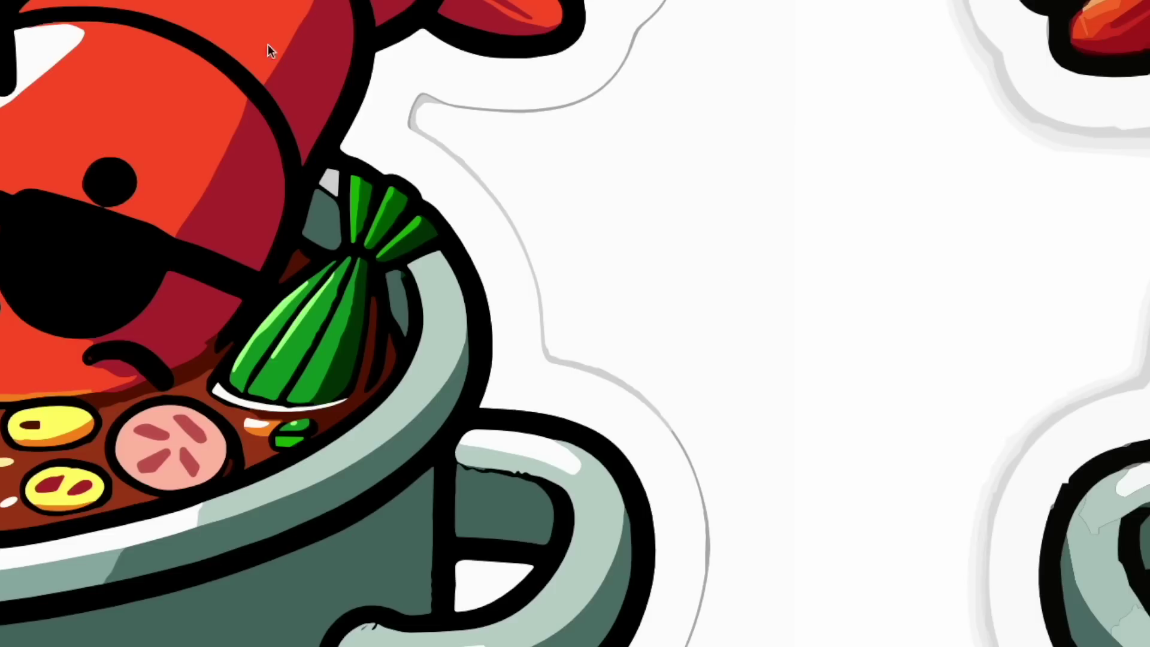
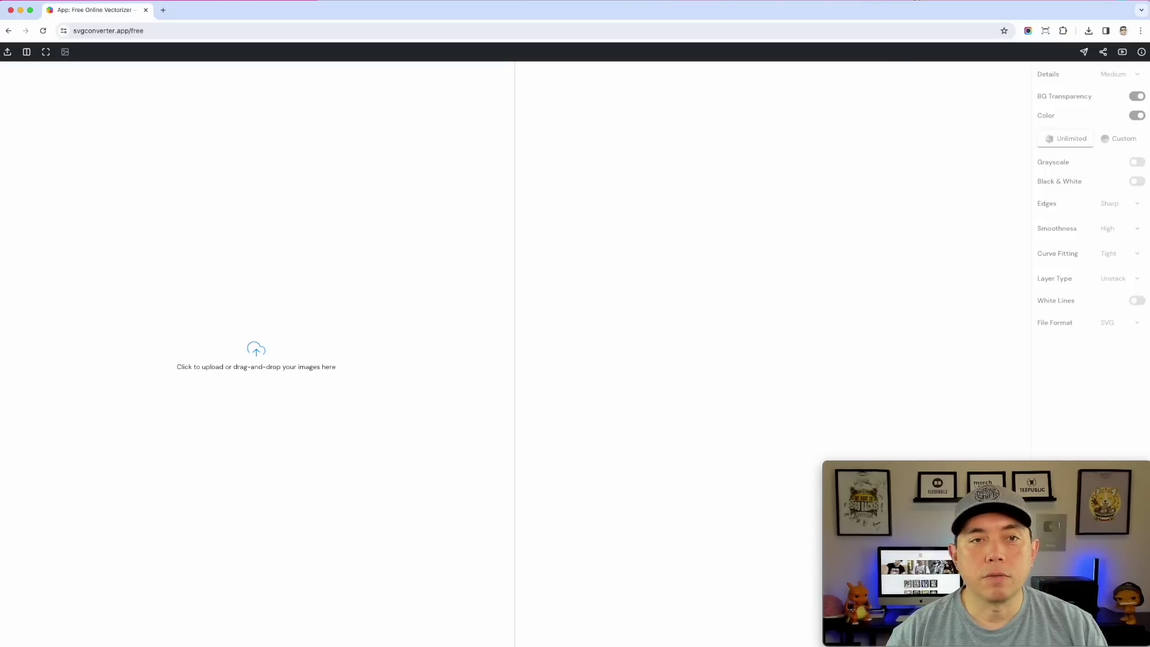
Switch to svgconverter.app in the browser, upload the gumbo shrimp image and set Details to High
{"action": "left_click_drag", "start_coordinate": [1149, 234], "coordinate": [257, 337]}
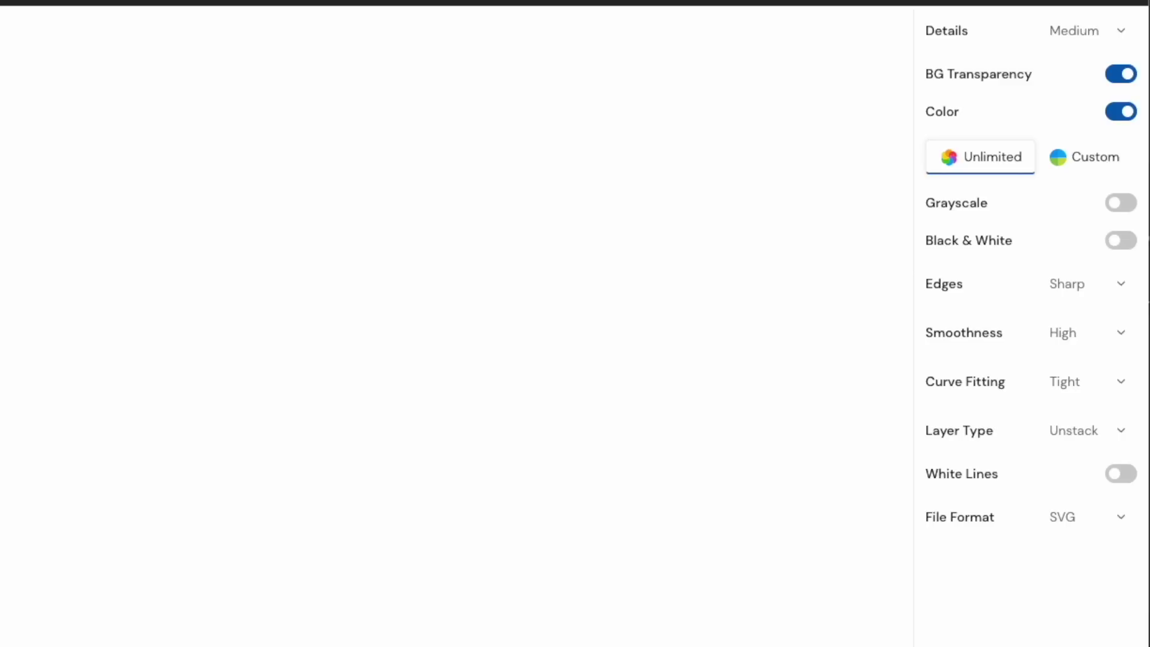
{"action": "left_click", "coordinate": [1075, 31]}
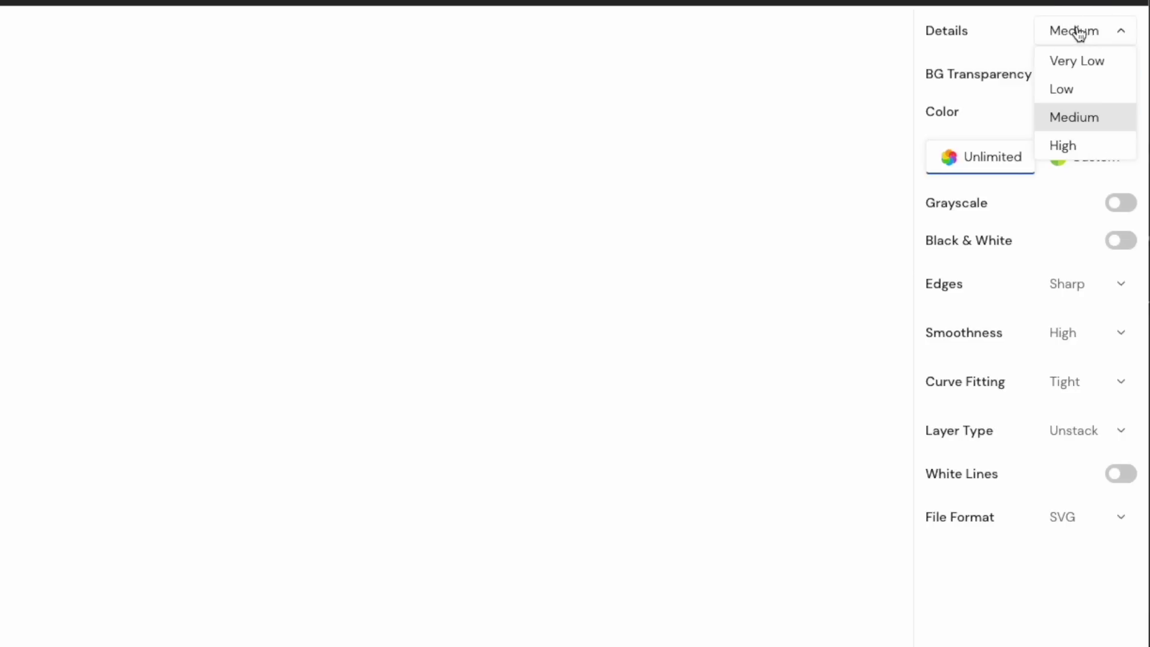
{"action": "left_click", "coordinate": [1062, 148]}
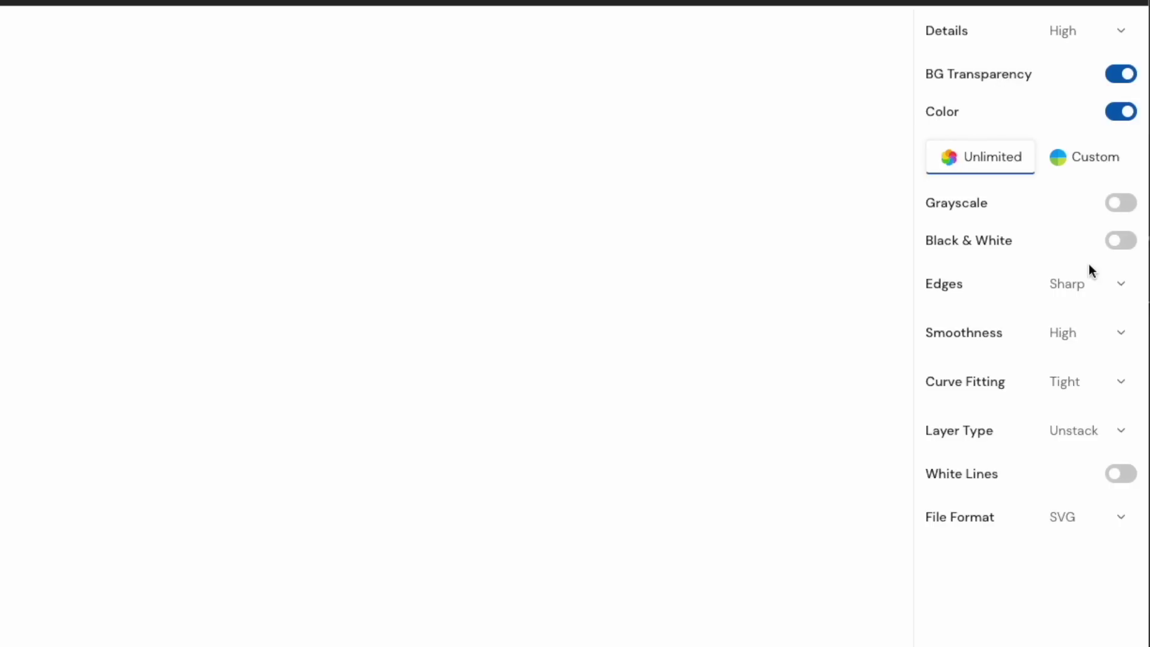
Review the tracing options, keeping Edges at Sharp, Smoothness at High, Curve Fitting at Tight and Layer Type at Unstack
{"action": "left_click", "coordinate": [1093, 286]}
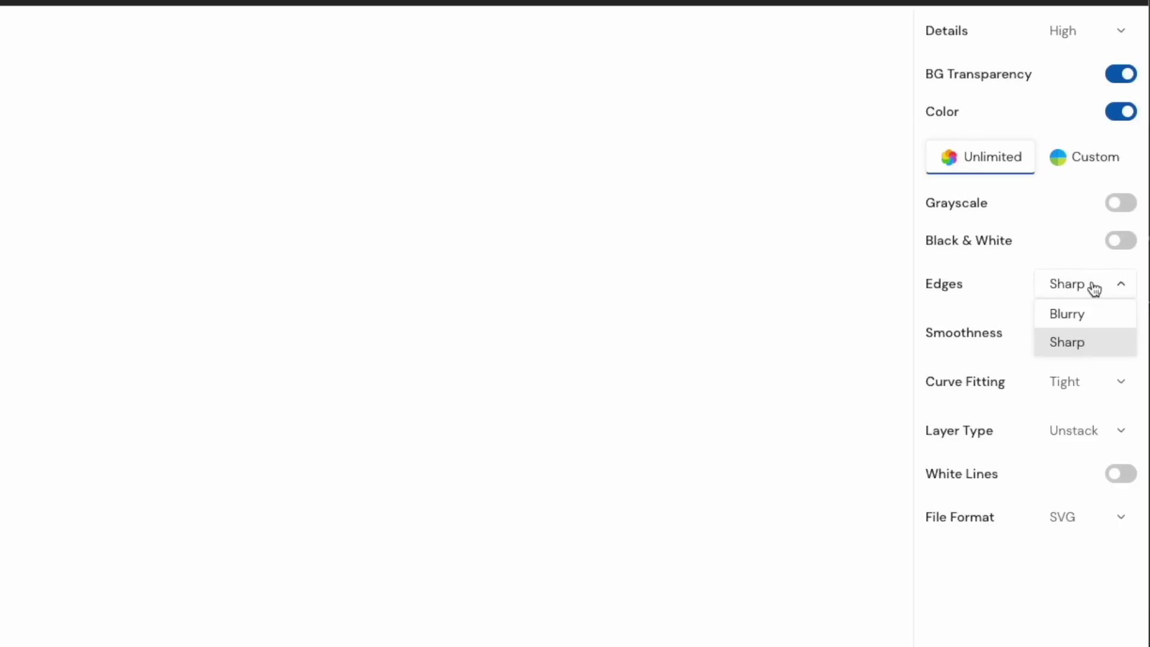
{"action": "left_click", "coordinate": [1089, 342]}
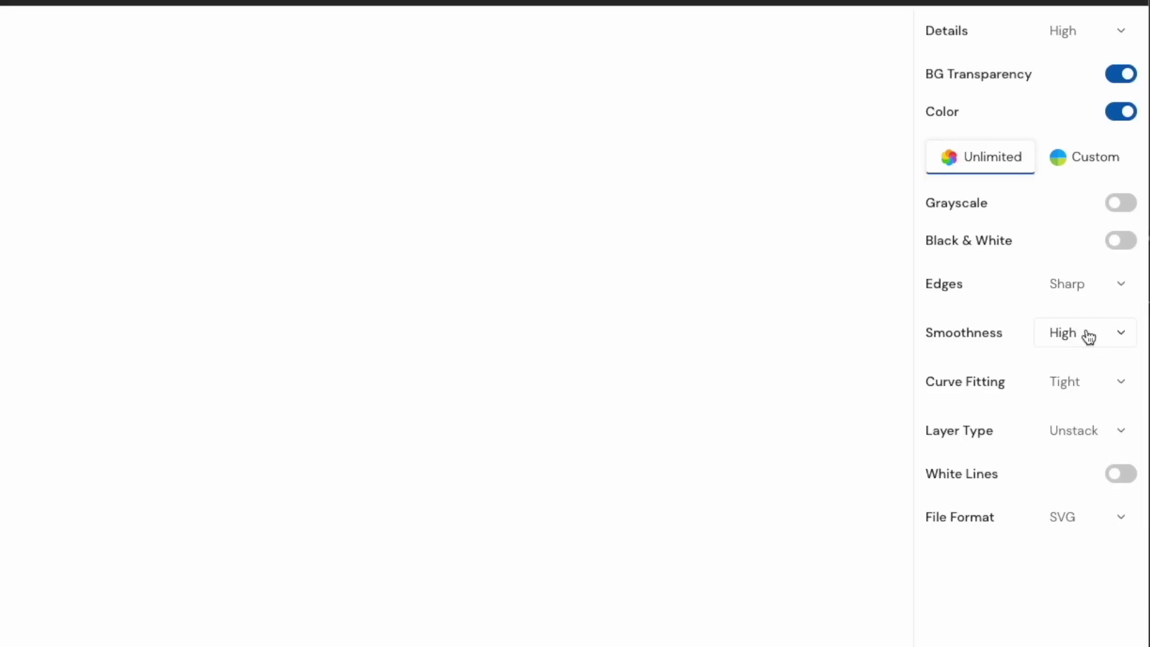
{"action": "left_click", "coordinate": [1089, 338]}
{"action": "left_click", "coordinate": [1080, 391]}
{"action": "left_click", "coordinate": [1073, 389]}
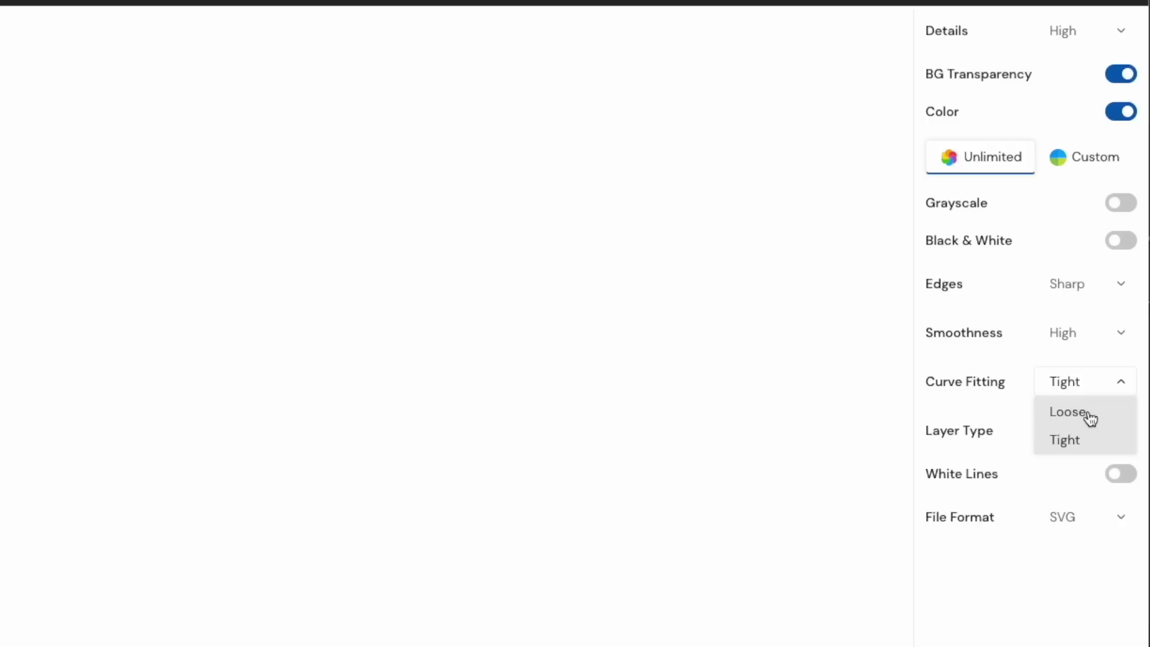
{"action": "left_click", "coordinate": [1083, 441]}
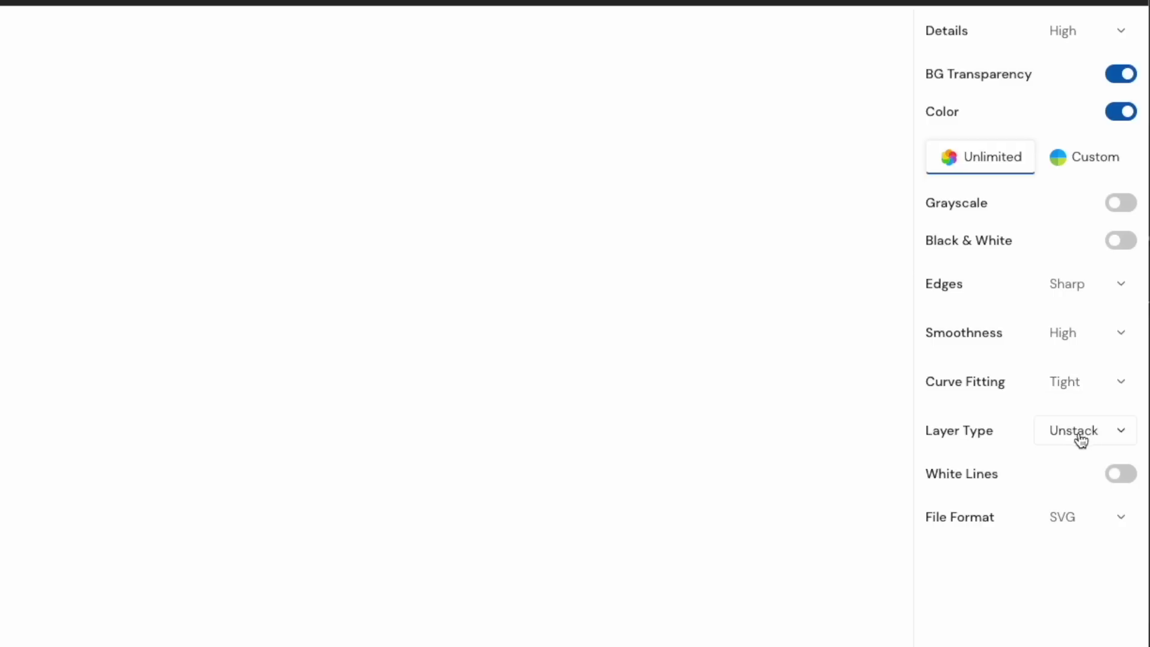
{"action": "left_click", "coordinate": [1077, 438]}
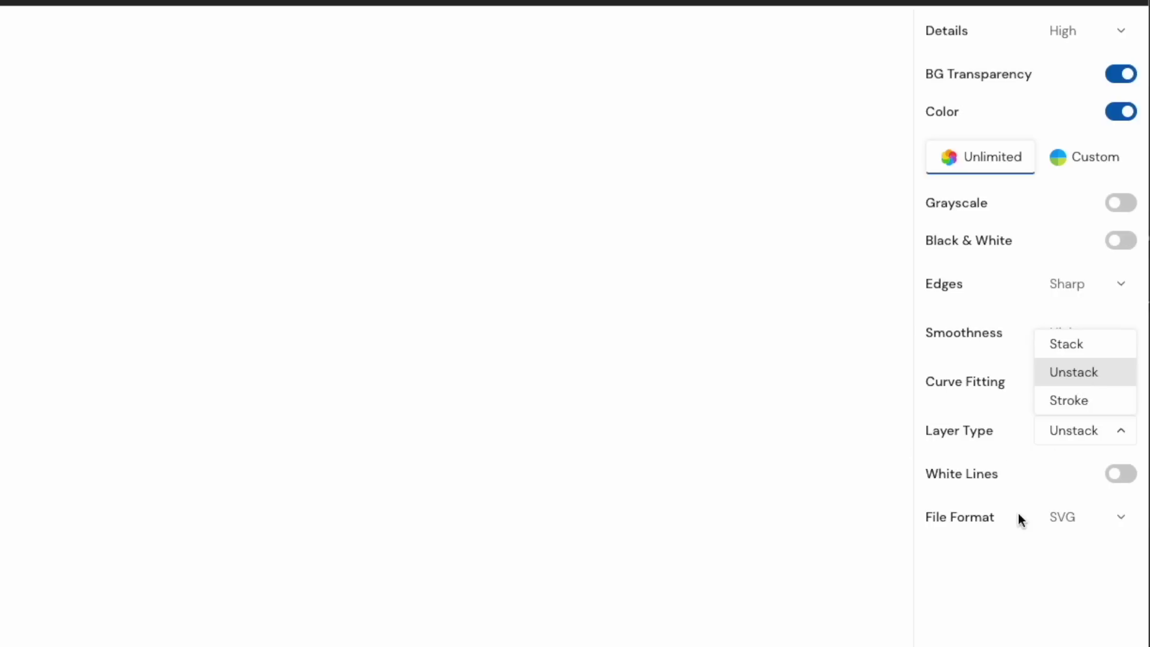
{"action": "left_click", "coordinate": [1041, 480]}
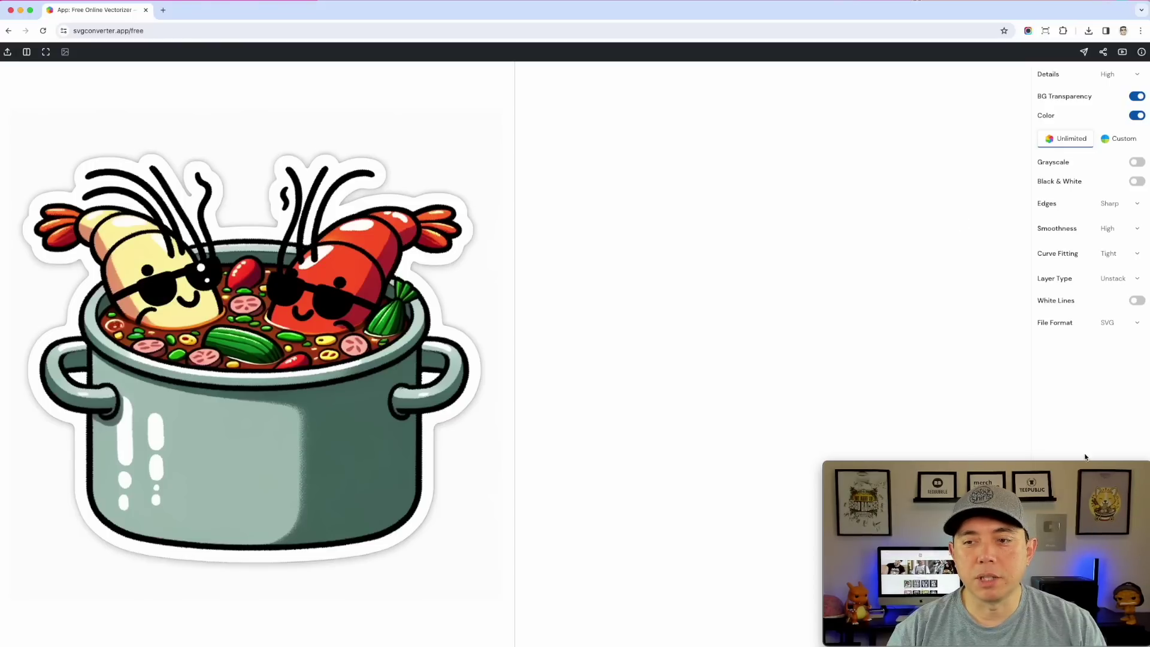
Vectorize the uploaded image with svgconverter.app and download the resulting SVG
{"action": "left_click_drag", "start_coordinate": [1092, 468], "coordinate": [940, 467]}
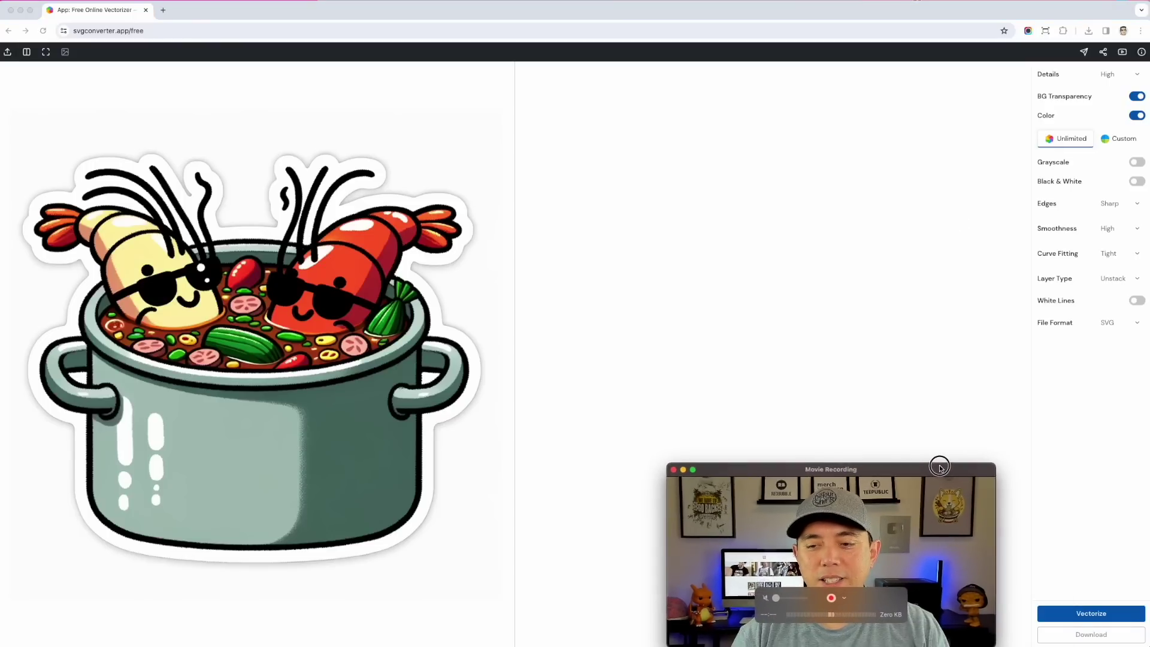
{"action": "left_click", "coordinate": [1124, 617]}
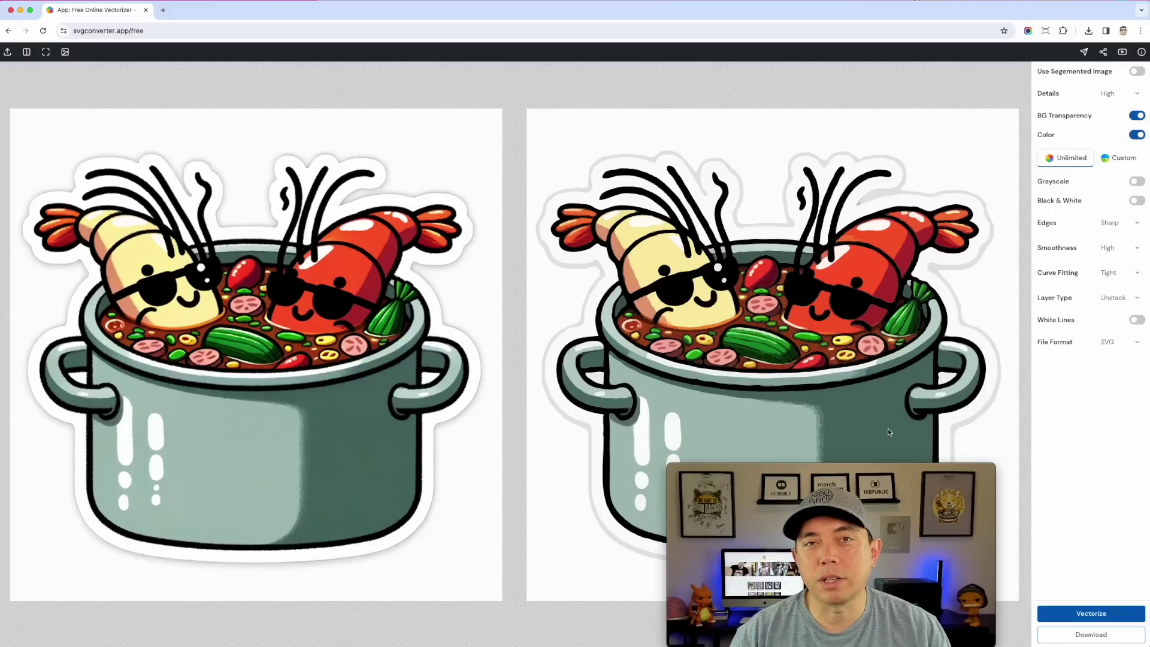
{"action": "left_click", "coordinate": [1102, 635]}
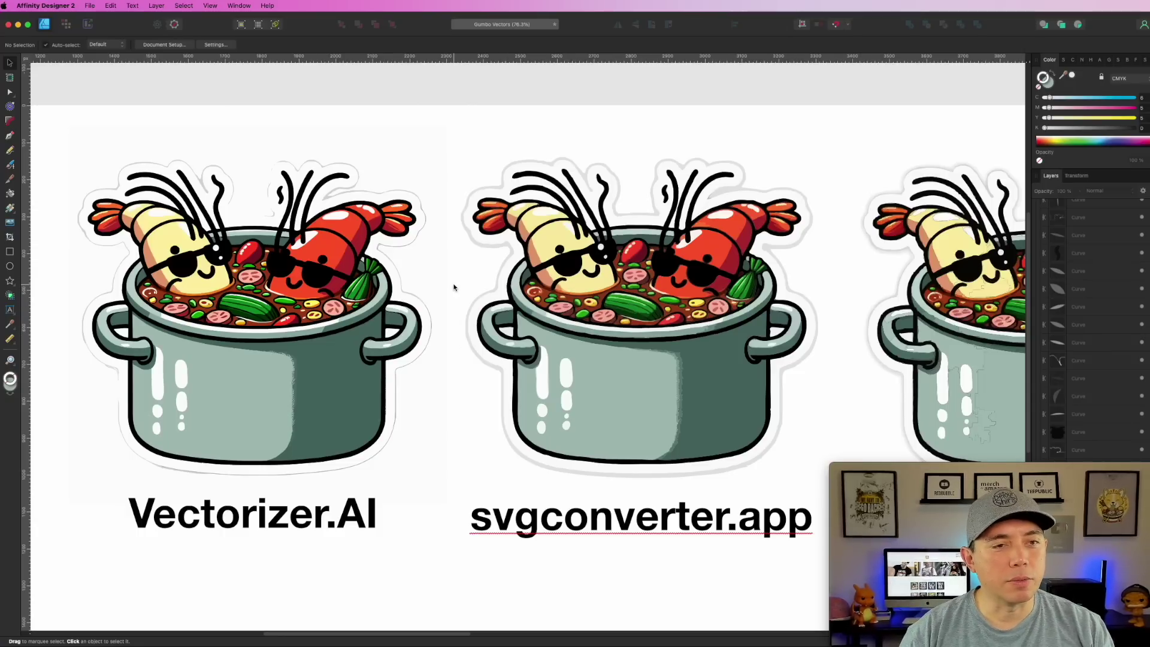
Switch to Affinity Designer and compare the outlines and details of the Vectorizer.AI and svgconverter.app tracings close up
{"action": "scroll", "coordinate": [454, 287], "scroll_direction": "up", "scroll_amount": 1}
{"action": "scroll", "coordinate": [454, 288], "scroll_direction": "up", "scroll_amount": 3}
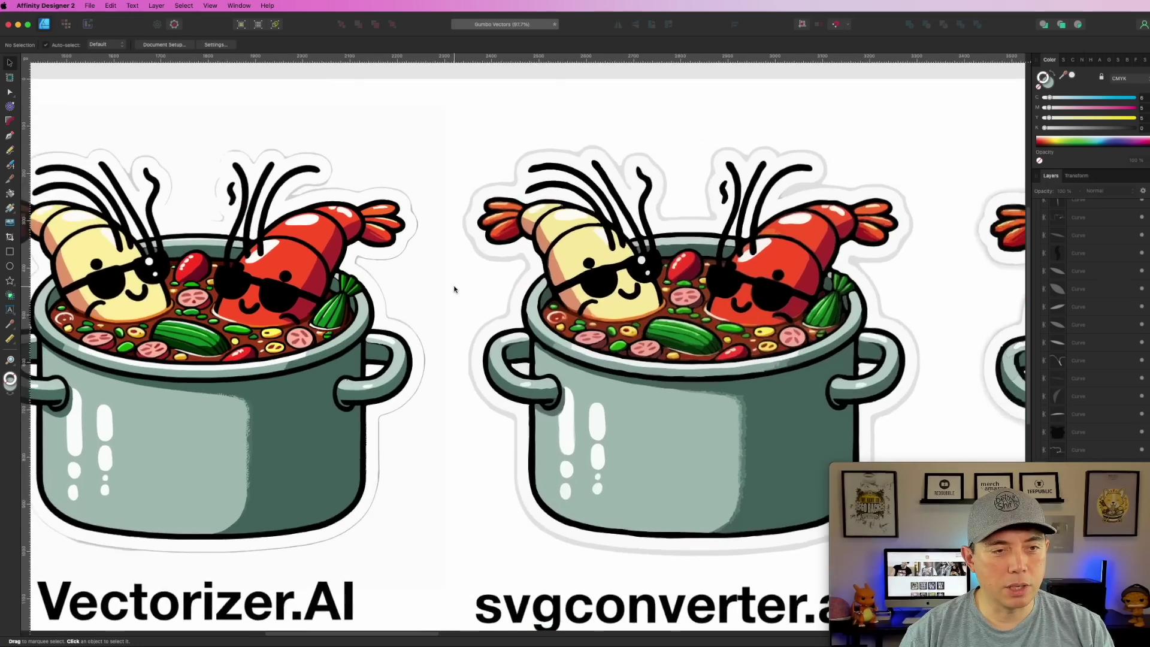
{"action": "scroll", "coordinate": [454, 289], "scroll_direction": "up", "scroll_amount": 5}
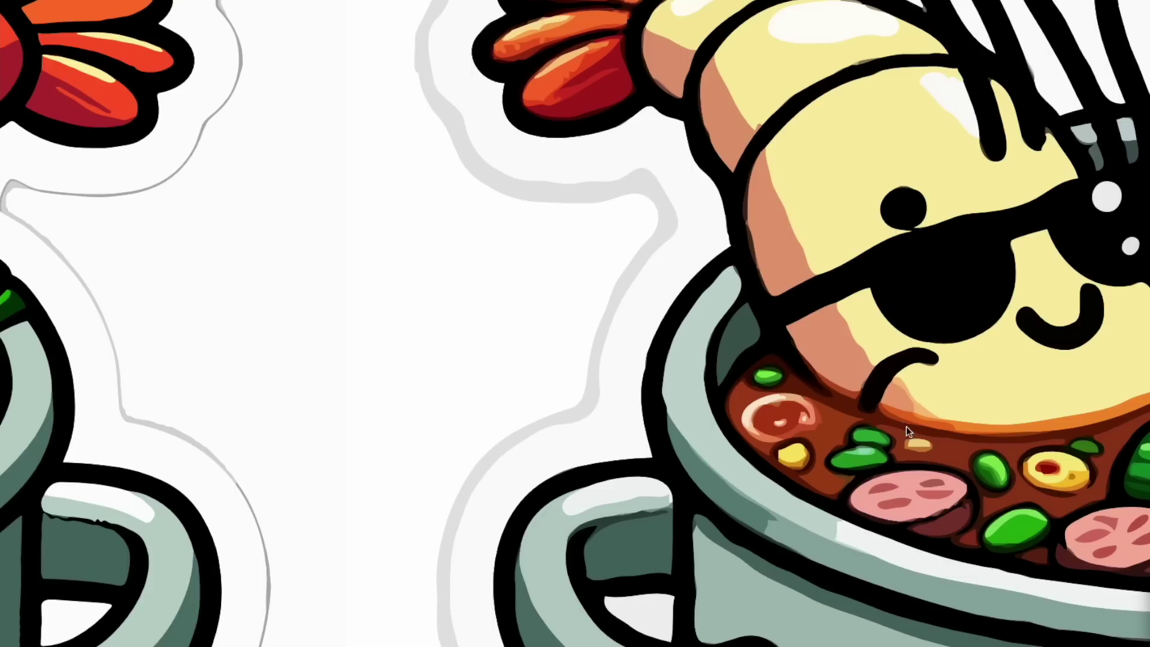
{"action": "scroll", "coordinate": [622, 341], "scroll_direction": "down", "scroll_amount": 5}
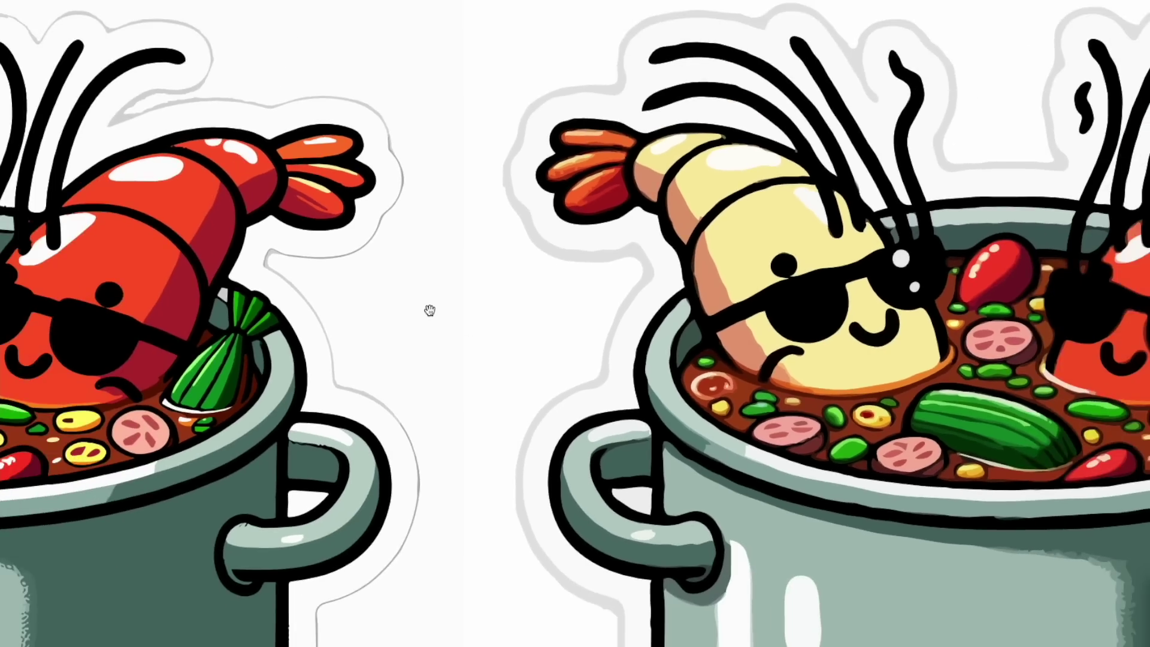
{"action": "left_click_drag", "start_coordinate": [457, 304], "coordinate": [696, 308]}
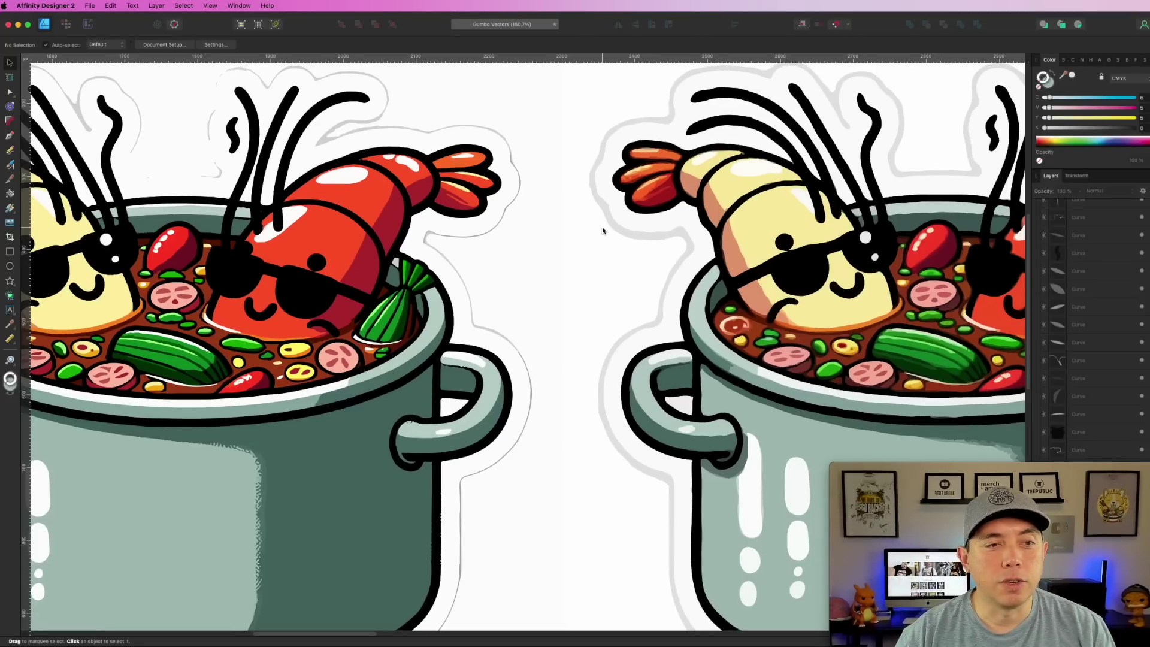
Move the white sticker border curve of the svgconverter.app tracing sideways and return it to its original position
{"action": "left_click", "coordinate": [740, 225]}
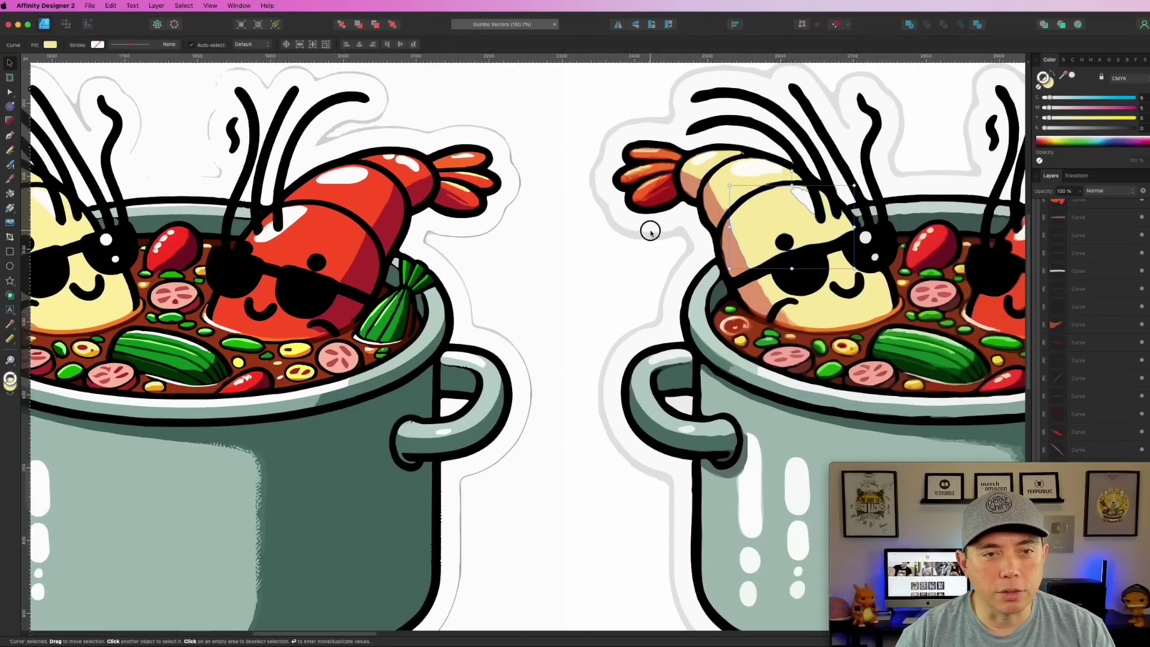
{"action": "left_click", "coordinate": [600, 215]}
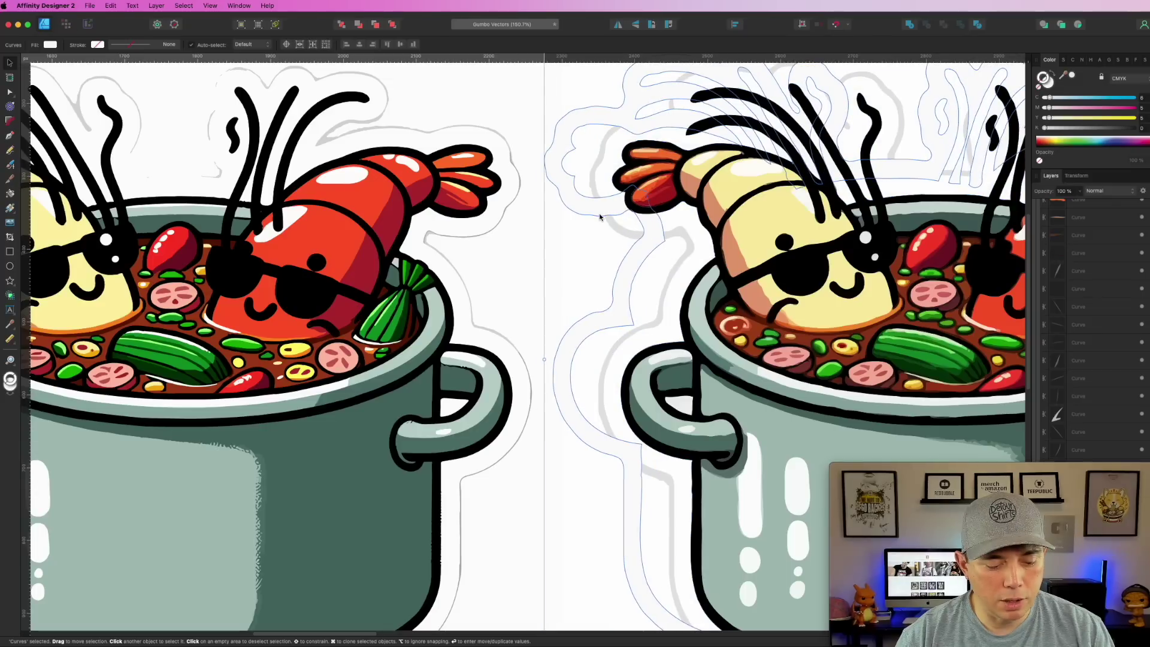
{"action": "left_click_drag", "start_coordinate": [600, 217], "coordinate": [650, 220]}
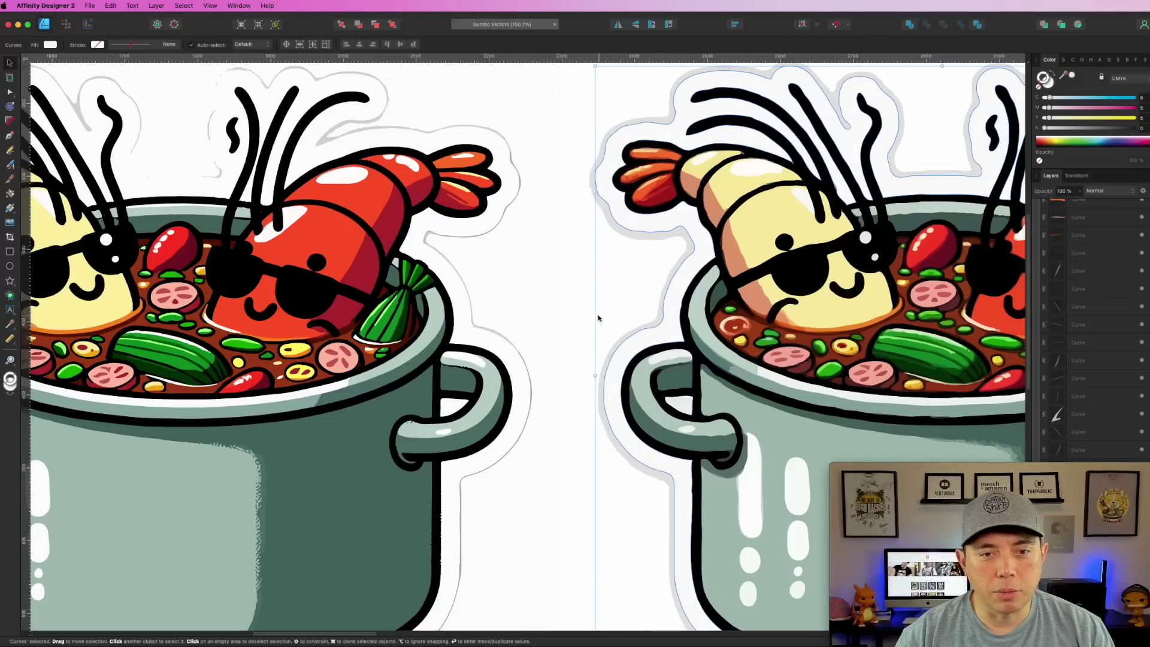
{"action": "left_click", "coordinate": [580, 336]}
Compare the pot bodies, handles and shading of the Vectorizer.AI and svgconverter.app tracings
{"action": "scroll", "coordinate": [580, 337], "scroll_direction": "down", "scroll_amount": 5}
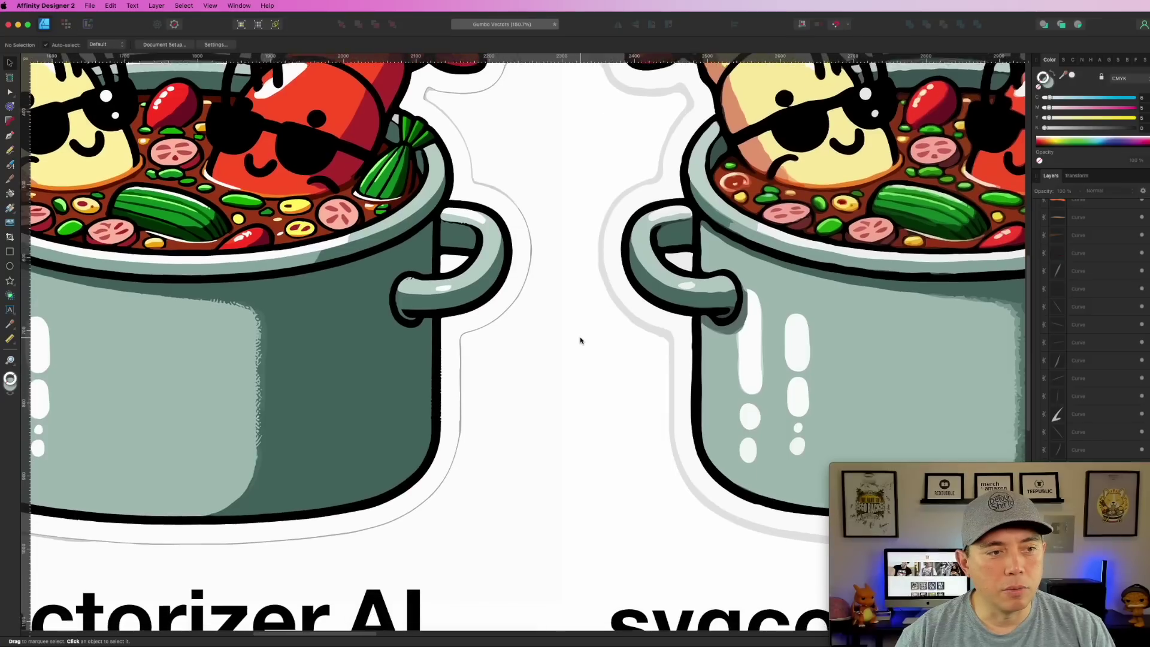
{"action": "left_click_drag", "start_coordinate": [577, 404], "coordinate": [360, 403]}
{"action": "left_click_drag", "start_coordinate": [593, 229], "coordinate": [664, 300]}
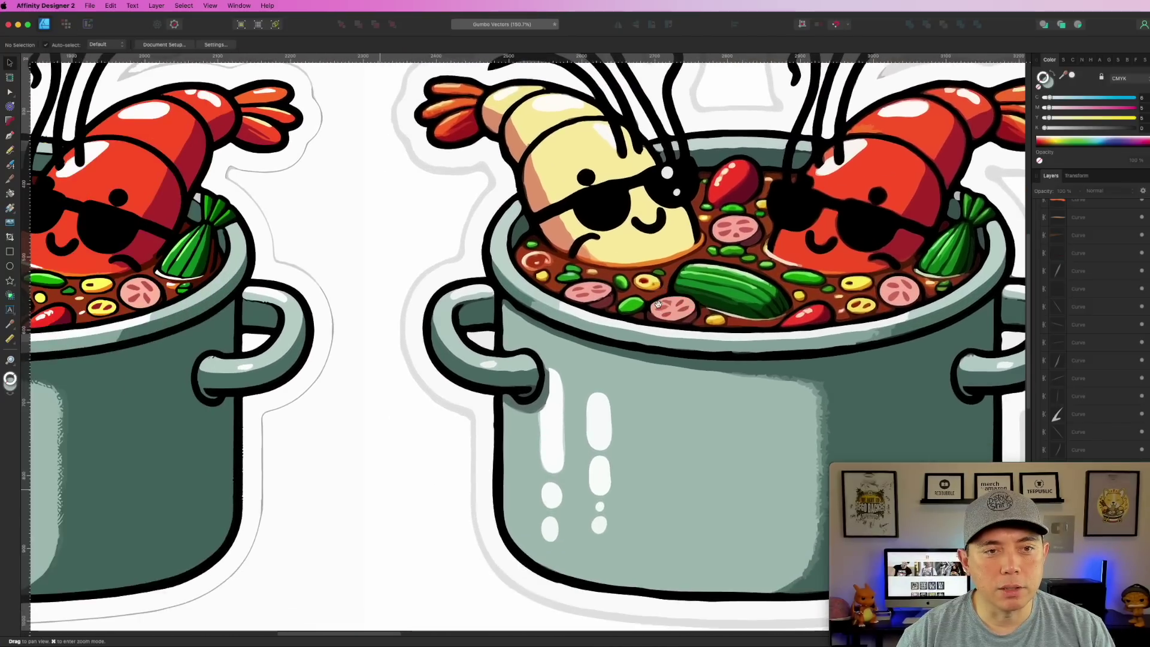
{"action": "scroll", "coordinate": [621, 322], "scroll_direction": "left", "scroll_amount": 3}
{"action": "scroll", "coordinate": [620, 321], "scroll_direction": "down", "scroll_amount": 3}
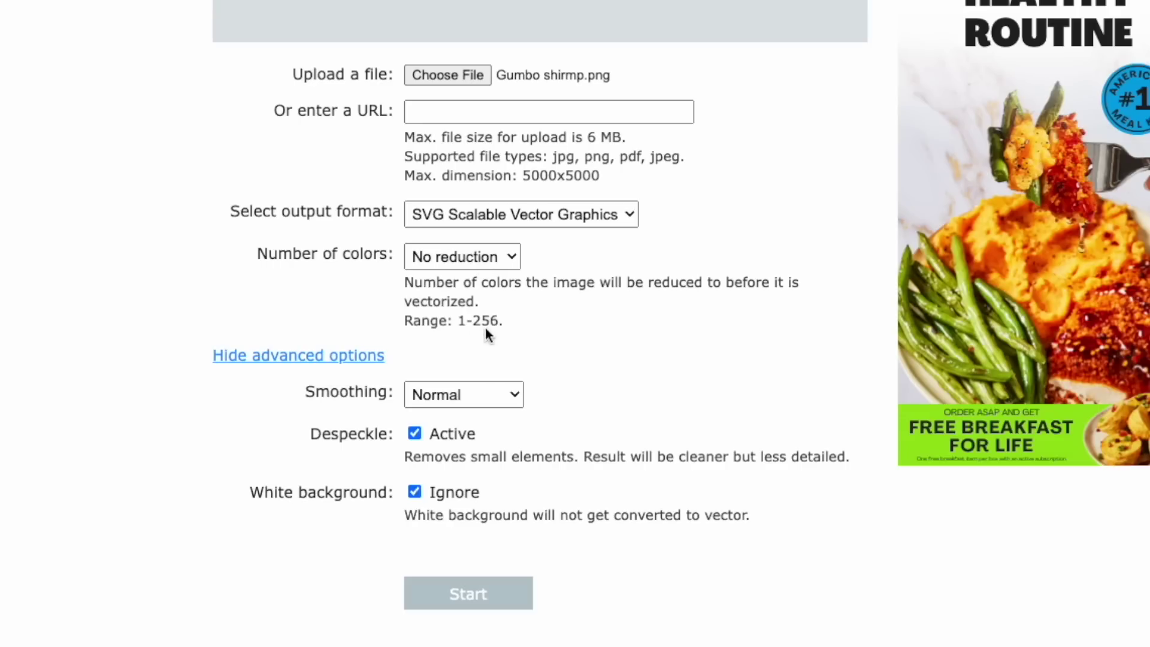
Vectorize Gumbo shirmp.png on autotracer.org as SVG with no color reduction and More detailed smoothing, and download the result
{"action": "left_click", "coordinate": [503, 259]}
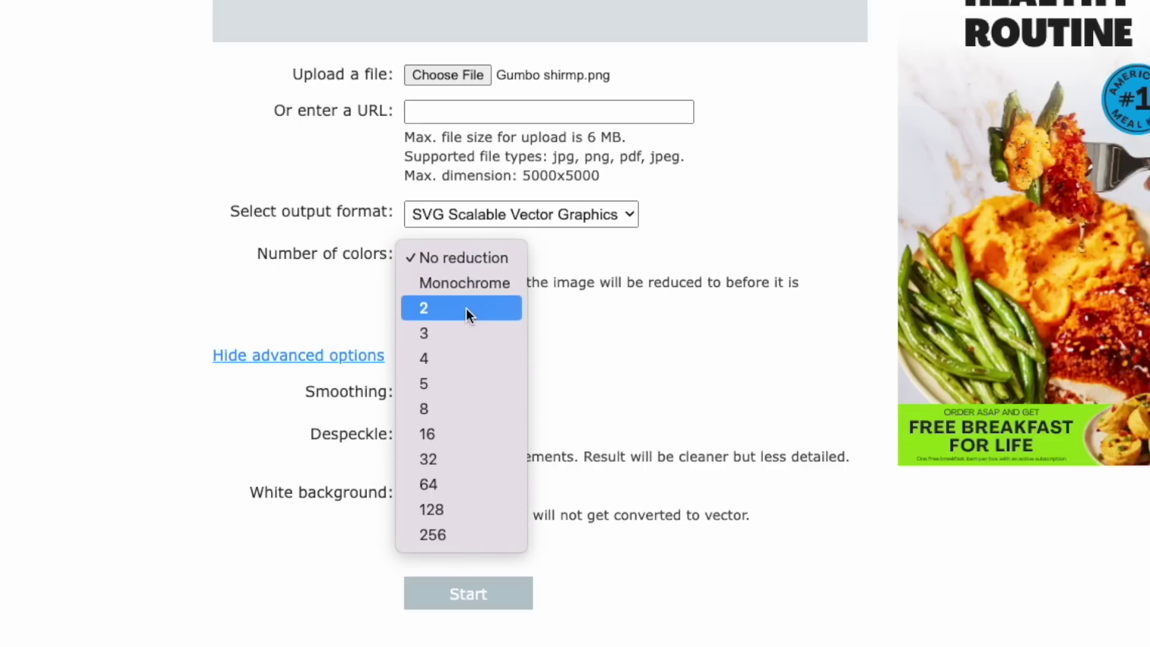
{"action": "left_click", "coordinate": [634, 250]}
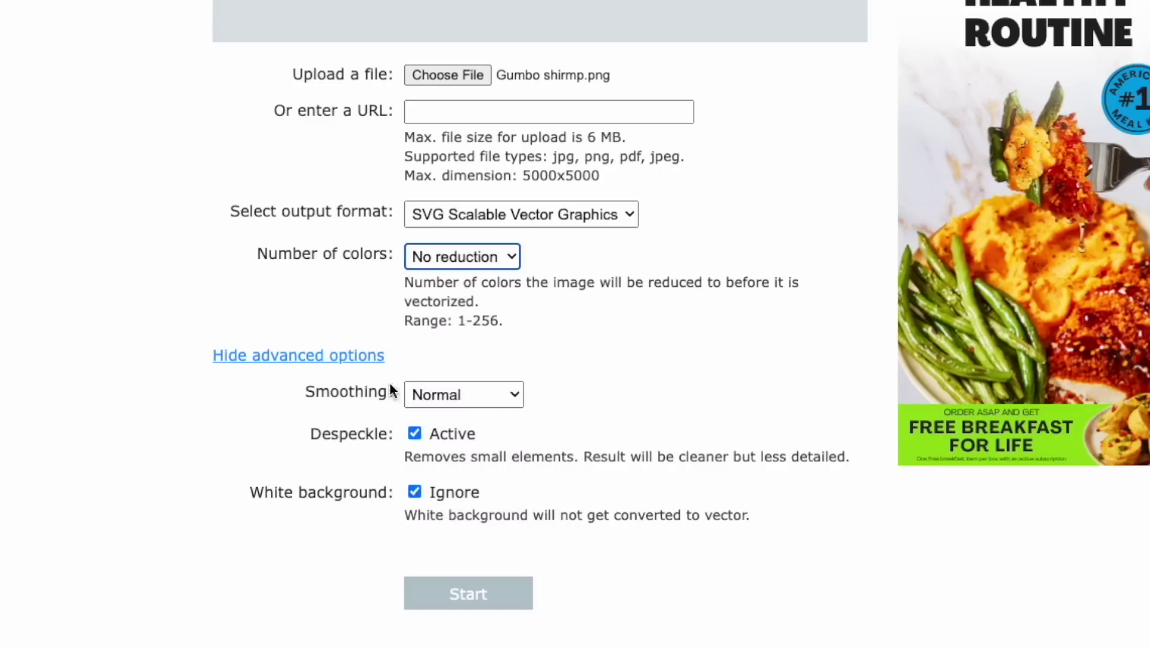
{"action": "left_click", "coordinate": [323, 363]}
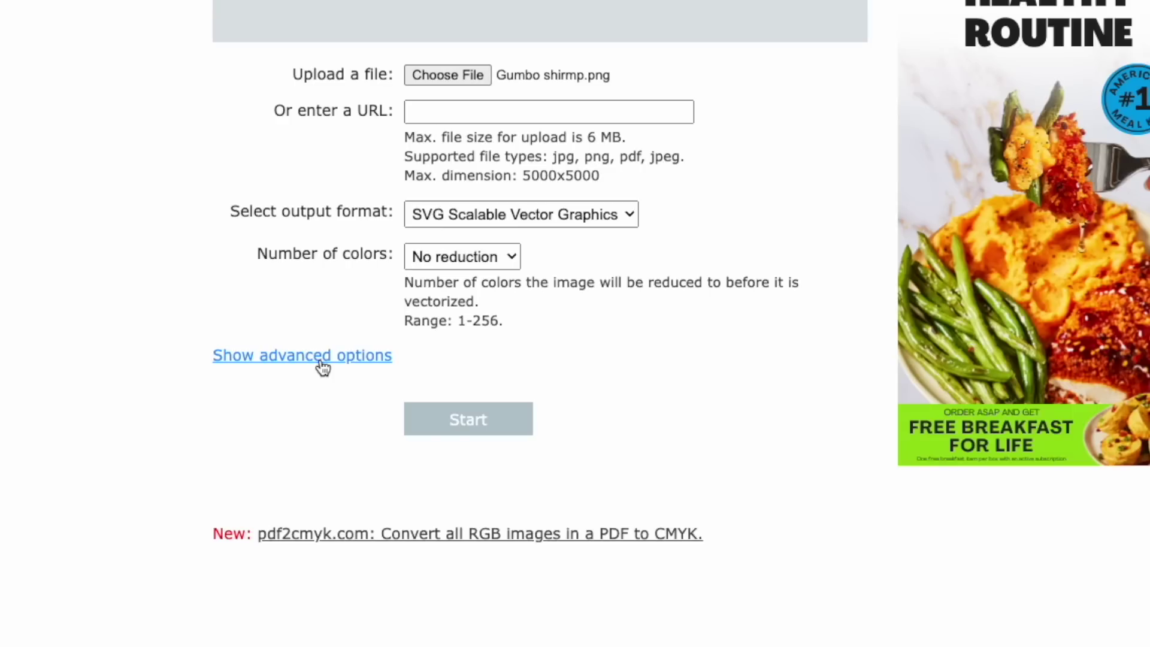
{"action": "left_click", "coordinate": [323, 363]}
{"action": "left_click", "coordinate": [478, 396]}
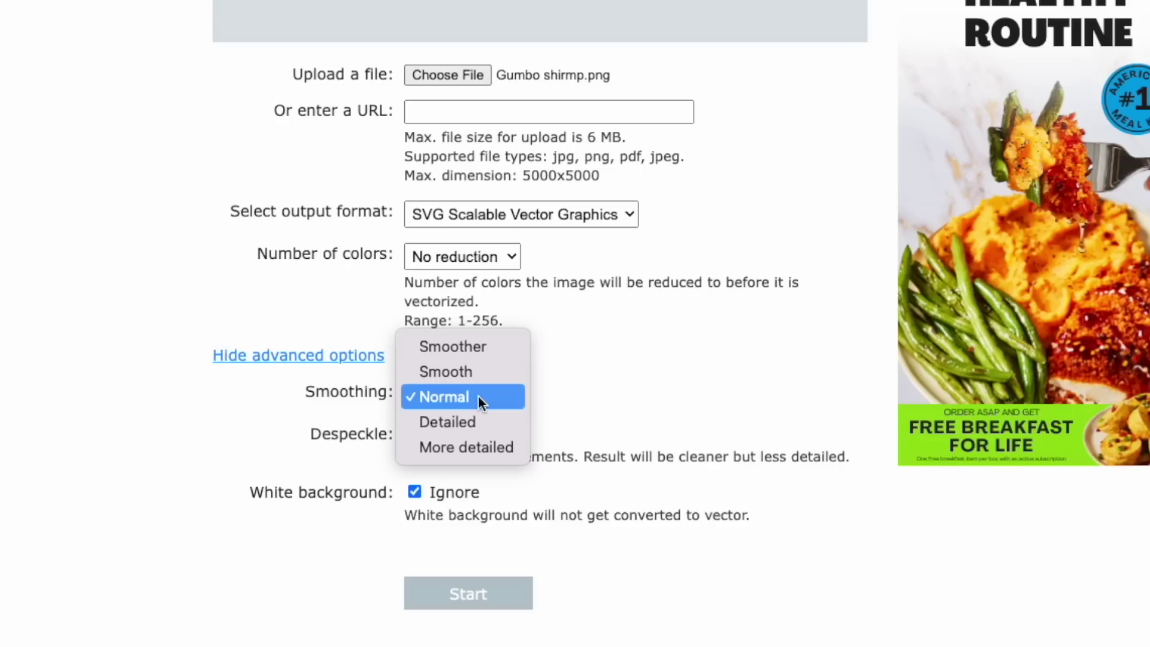
{"action": "left_click", "coordinate": [471, 447]}
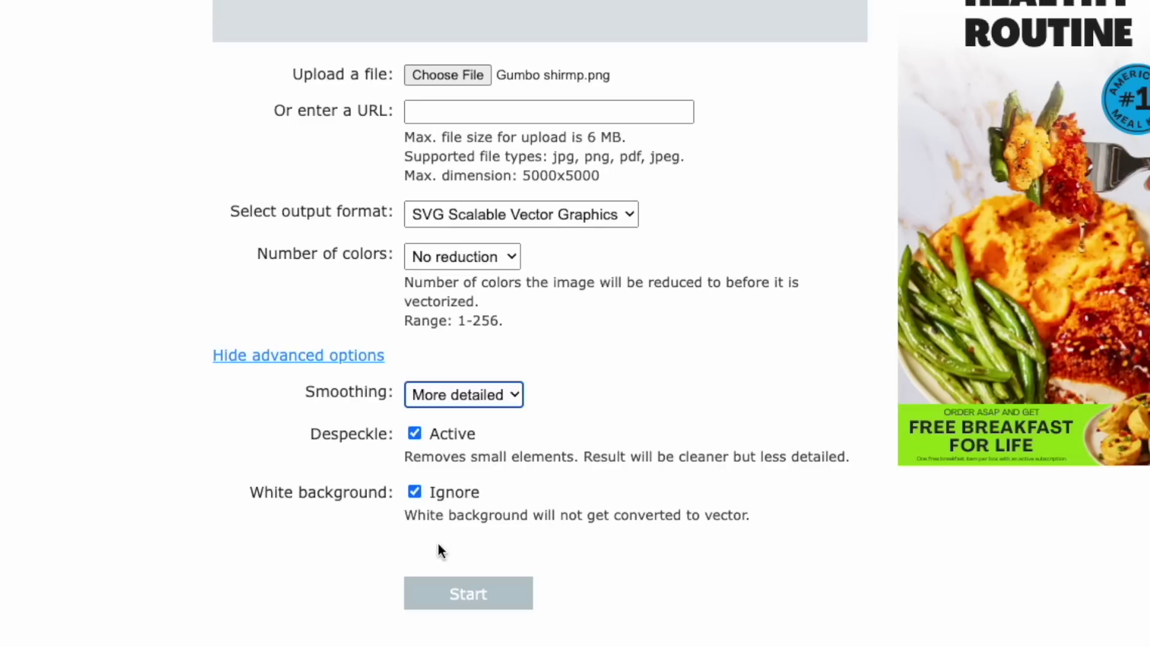
{"action": "left_click", "coordinate": [469, 601]}
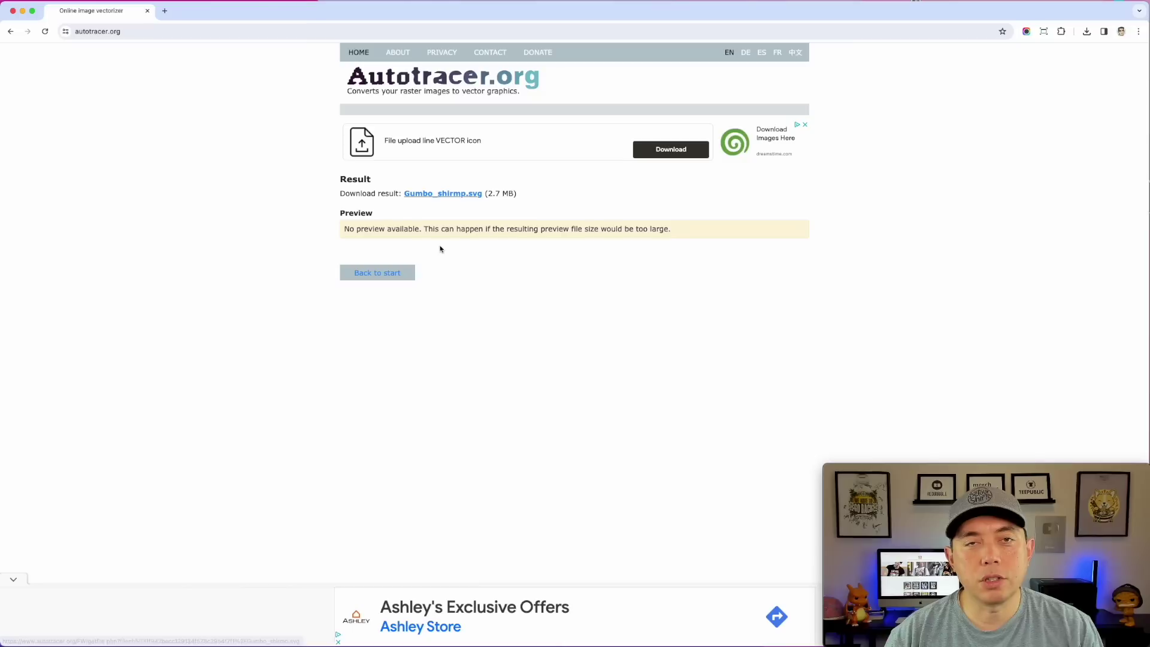
{"action": "left_click", "coordinate": [455, 195]}
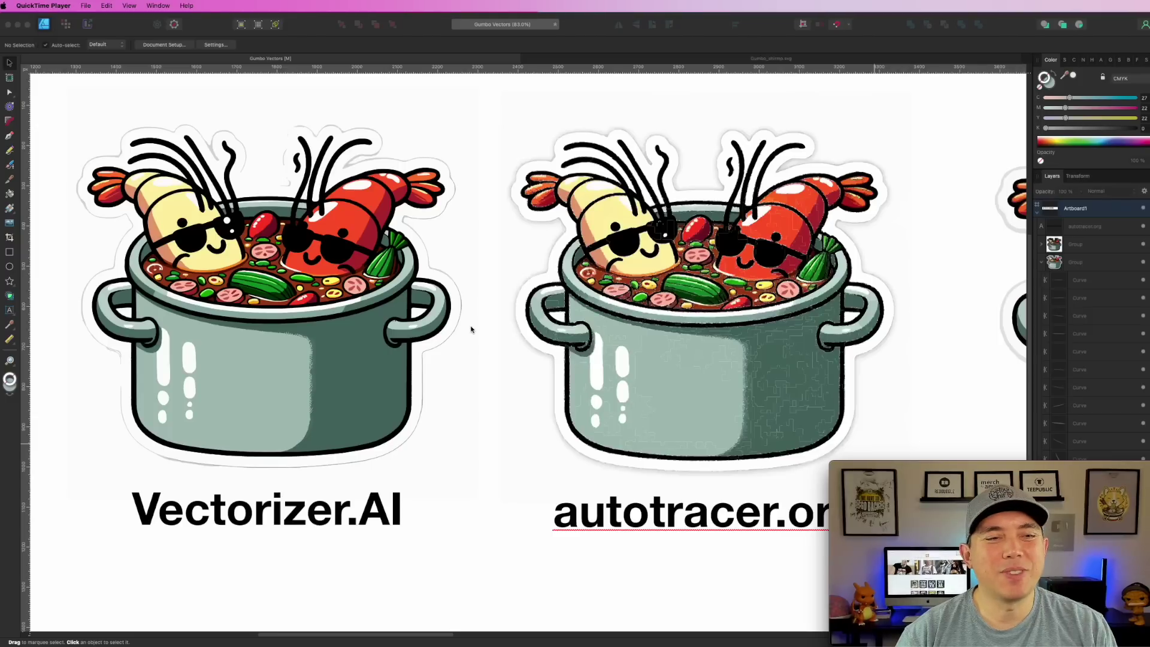
Switch to Affinity Designer and examine the autotracer.org tracing's outlines and pot shading close up beside the Vectorizer.AI tracing
{"action": "scroll", "coordinate": [471, 329], "scroll_direction": "down", "scroll_amount": 2}
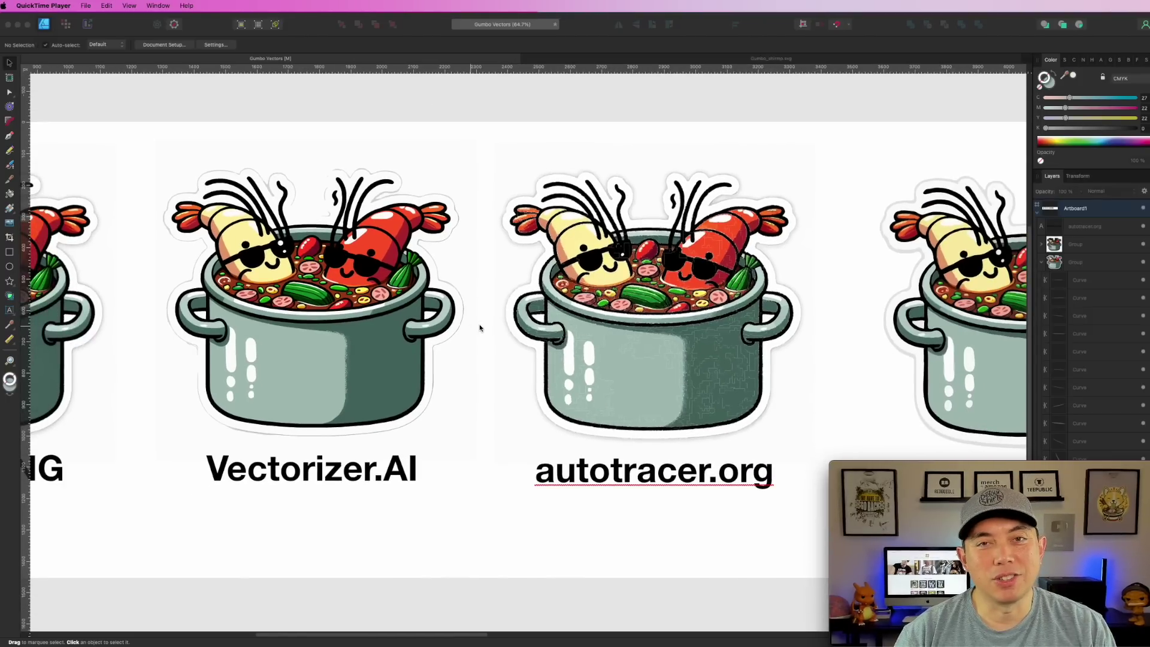
{"action": "scroll", "coordinate": [674, 363], "scroll_direction": "up", "scroll_amount": 6}
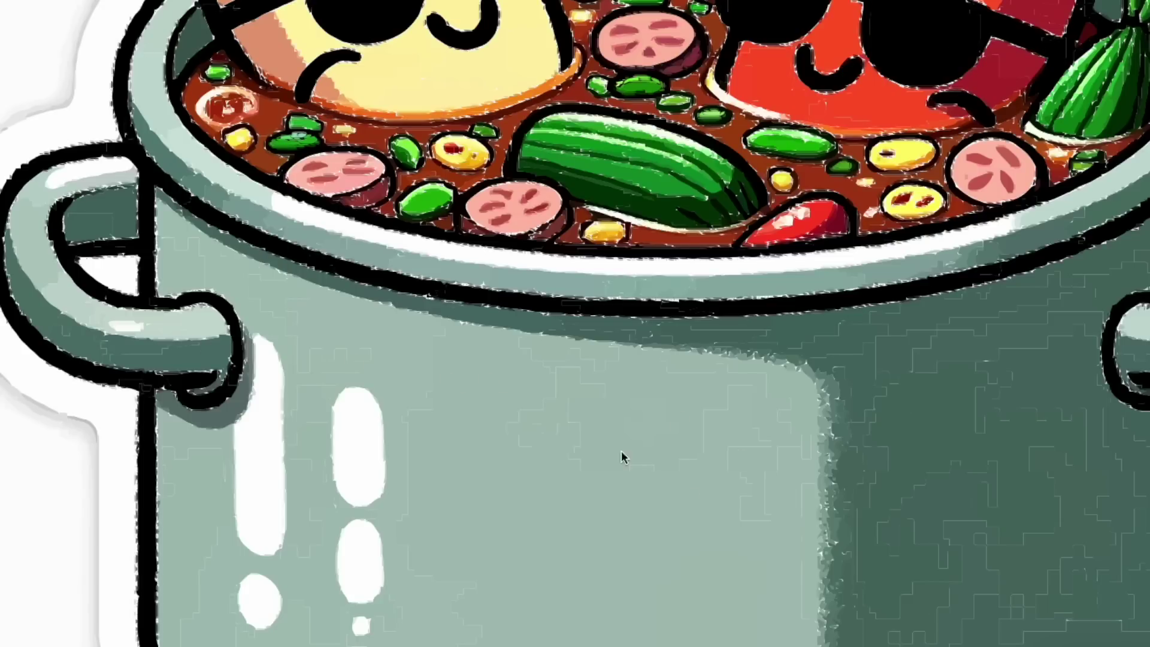
{"action": "left_click", "coordinate": [943, 388]}
{"action": "left_click", "coordinate": [1066, 281]}
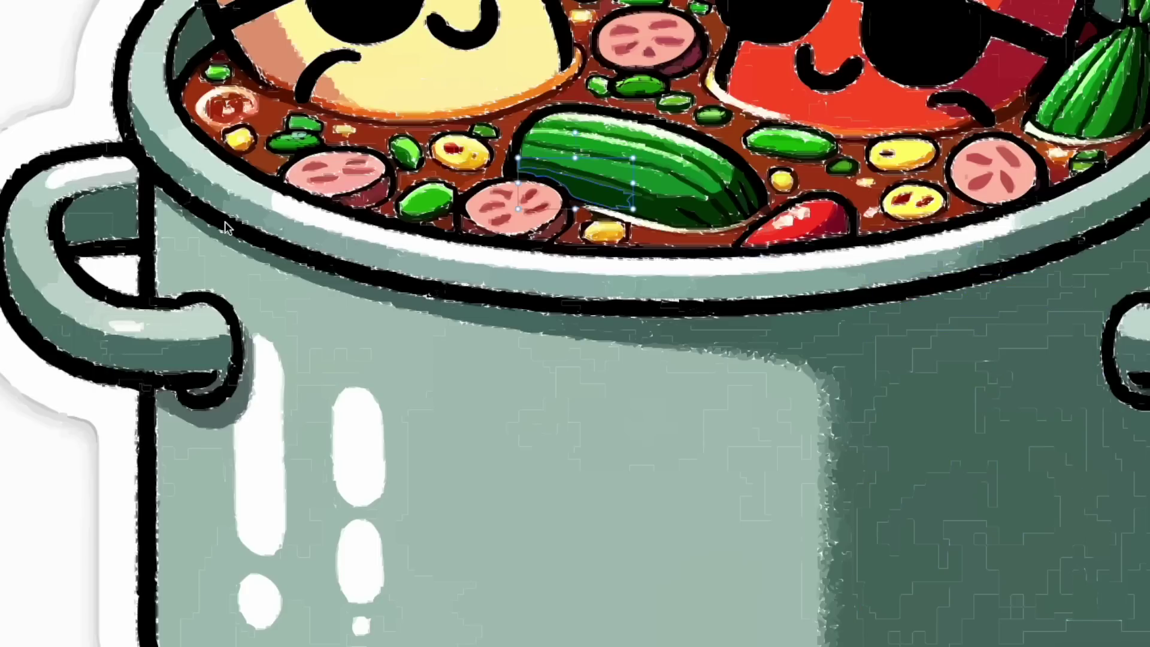
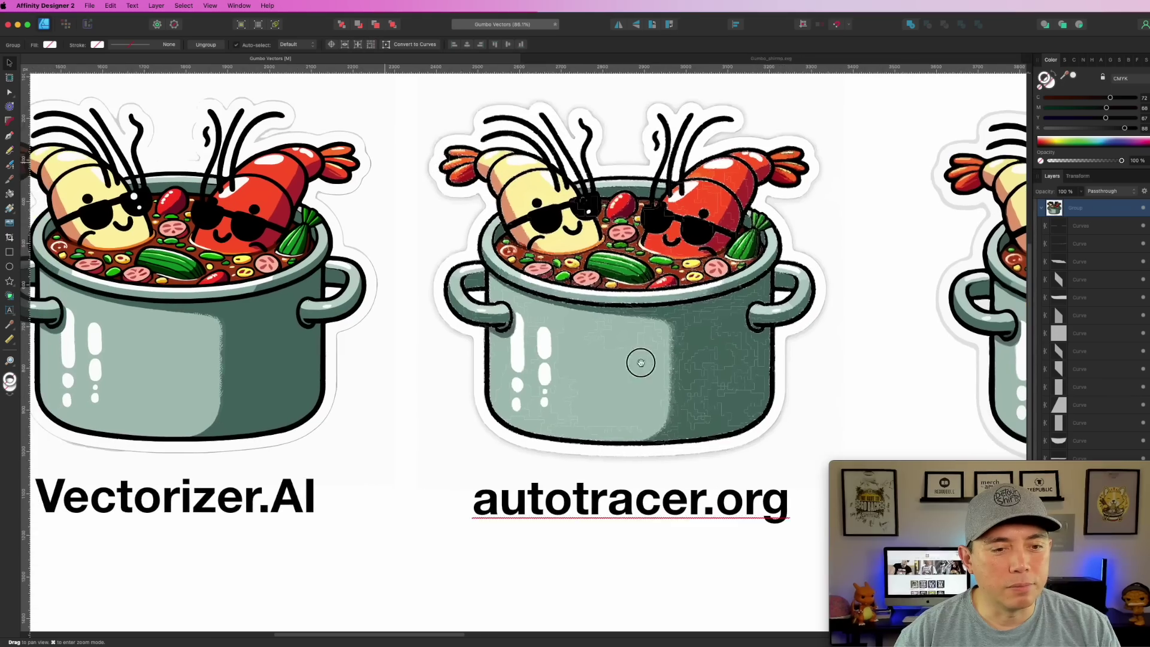
Compare the autotracer.org tracing with the svgconverter.app, Vectorizer.com and DGB.lol tracings along the artboard
{"action": "left_click", "coordinate": [660, 359]}
{"action": "left_click_drag", "start_coordinate": [775, 352], "coordinate": [519, 403]}
{"action": "scroll", "coordinate": [683, 367], "scroll_direction": "right", "scroll_amount": 10}
{"action": "scroll", "coordinate": [691, 371], "scroll_direction": "right", "scroll_amount": 6}
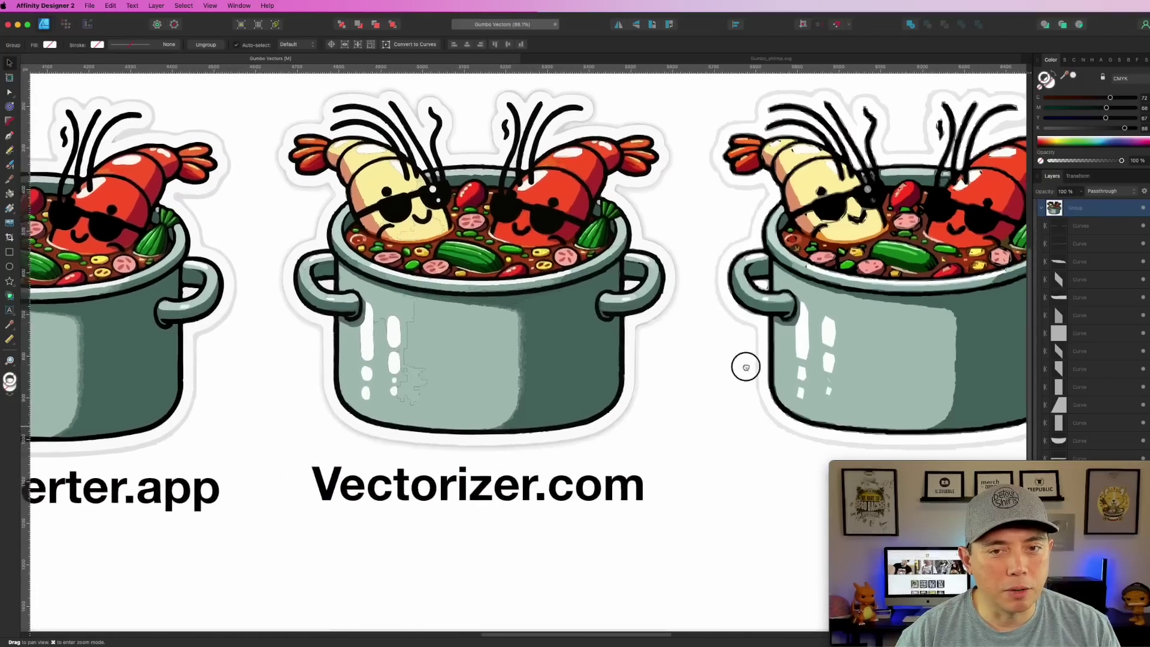
{"action": "left_click_drag", "start_coordinate": [765, 362], "coordinate": [524, 362]}
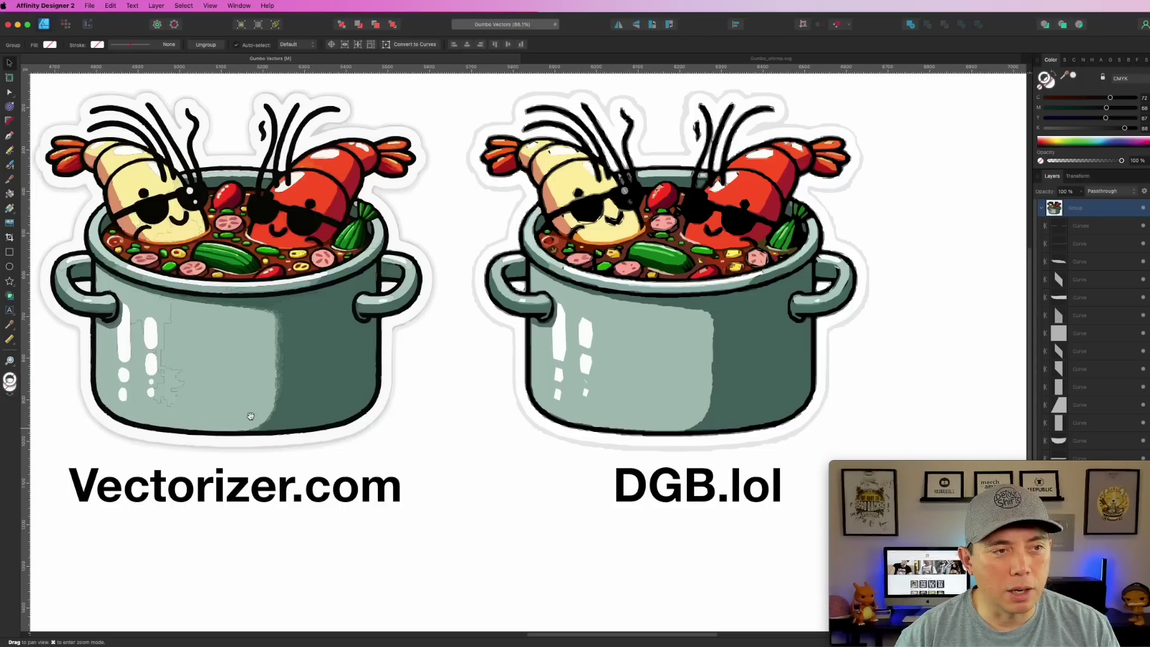
{"action": "scroll", "coordinate": [266, 421], "scroll_direction": "left", "scroll_amount": 10}
{"action": "left_click_drag", "start_coordinate": [97, 285], "coordinate": [497, 266]}
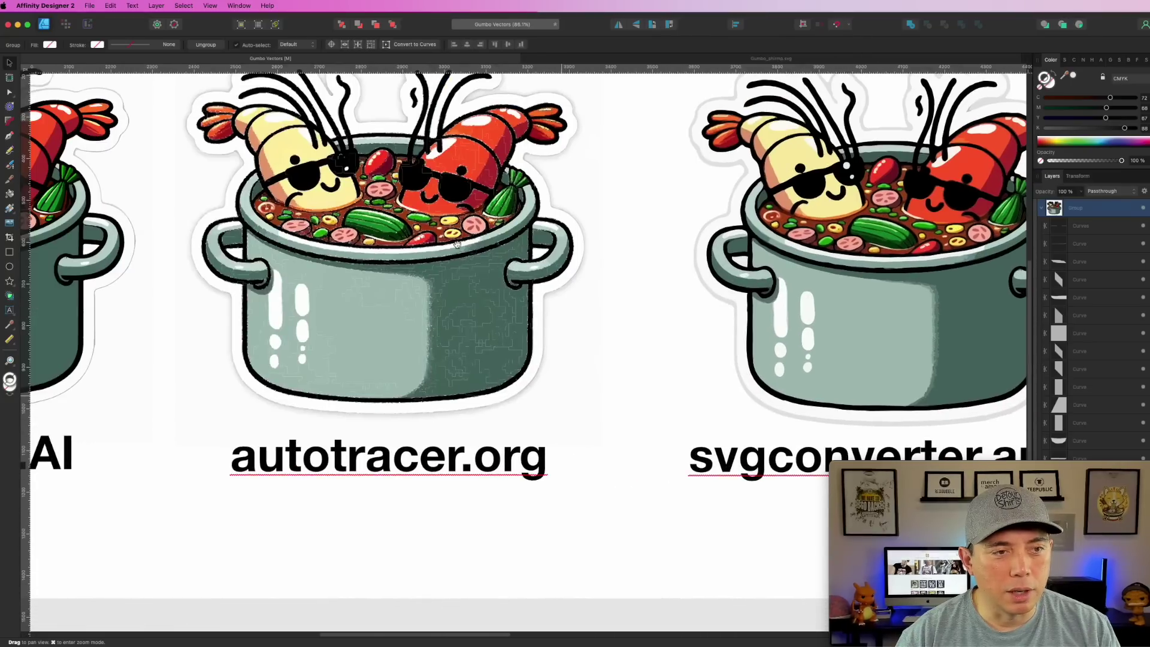
{"action": "left_click_drag", "start_coordinate": [704, 255], "coordinate": [422, 254]}
{"action": "left_click_drag", "start_coordinate": [348, 303], "coordinate": [971, 395]}
{"action": "left_click", "coordinate": [974, 397]}
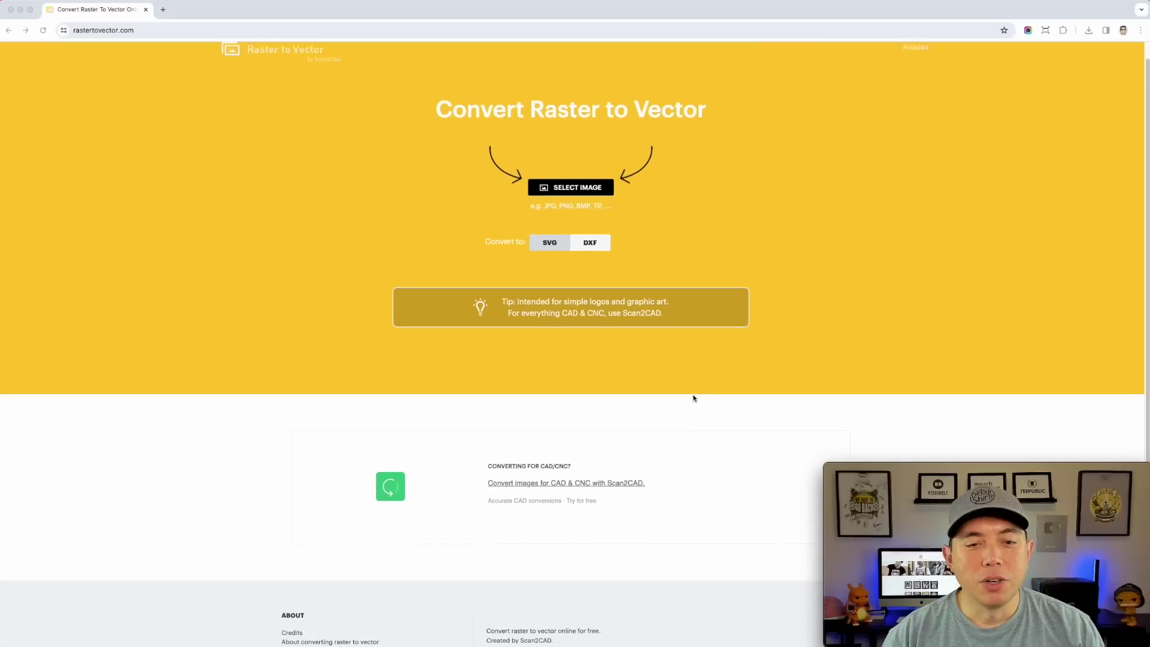
Switch to rastertovector.com, convert Gumbo shirmp.png from the Desktop to SVG and download the vector image
{"action": "scroll", "coordinate": [694, 398], "scroll_direction": "down", "scroll_amount": 3}
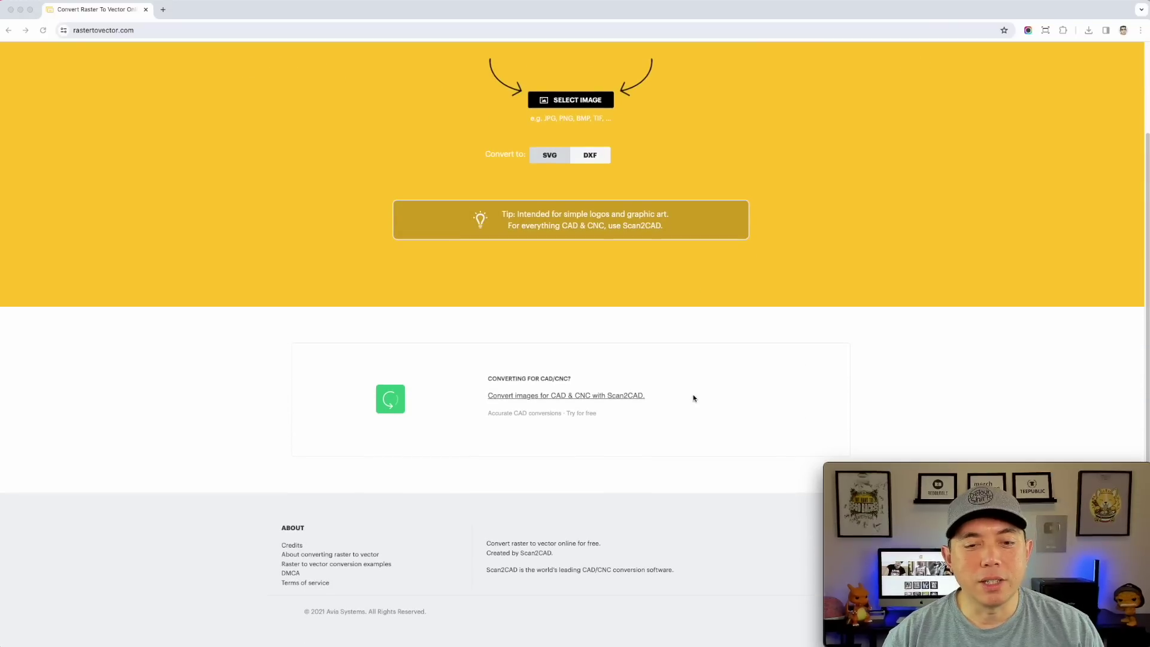
{"action": "scroll", "coordinate": [693, 399], "scroll_direction": "up", "scroll_amount": 4}
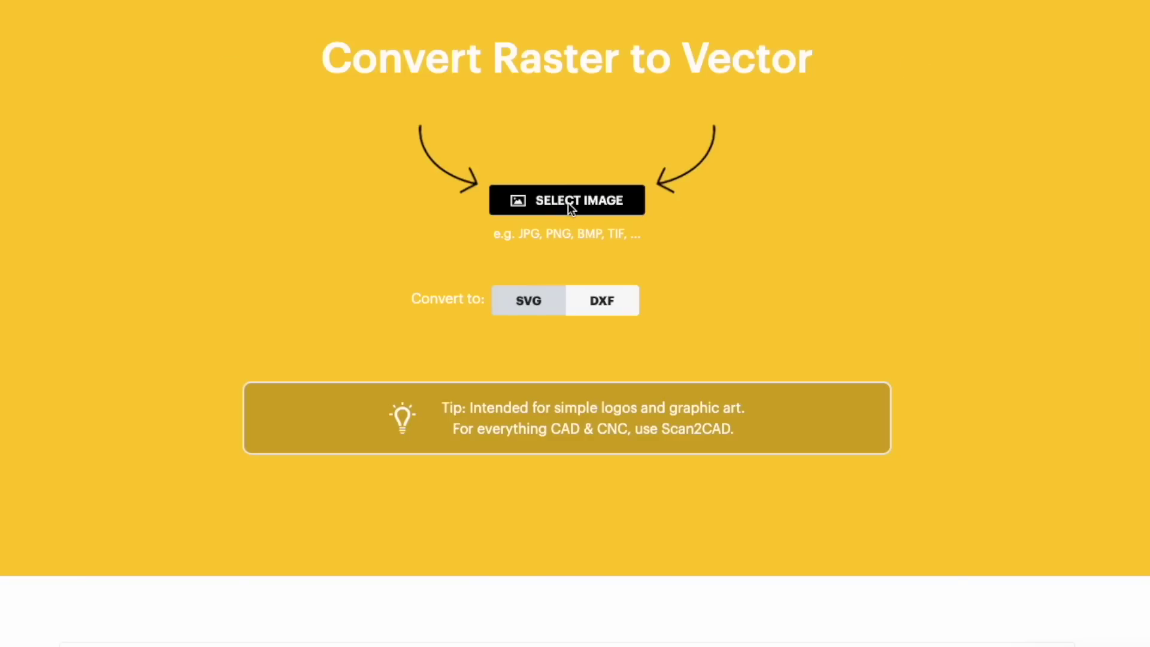
{"action": "left_click", "coordinate": [568, 203]}
{"action": "scroll", "coordinate": [559, 398], "scroll_direction": "down", "scroll_amount": 15}
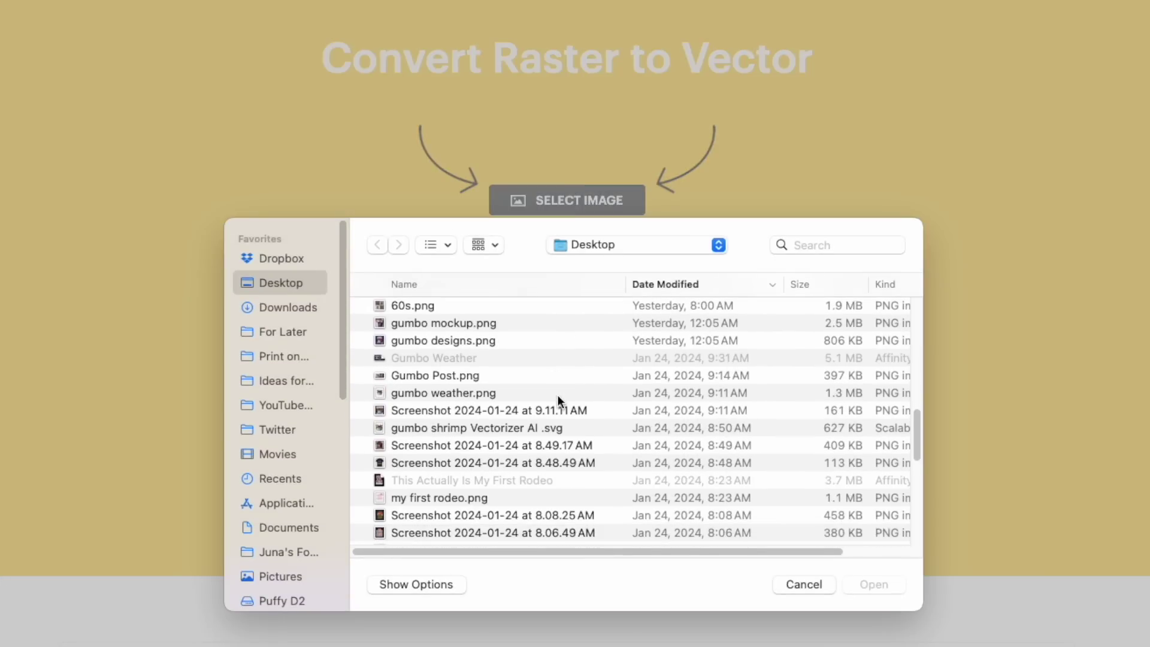
{"action": "scroll", "coordinate": [558, 394], "scroll_direction": "down", "scroll_amount": 5}
{"action": "scroll", "coordinate": [464, 422], "scroll_direction": "down", "scroll_amount": 1}
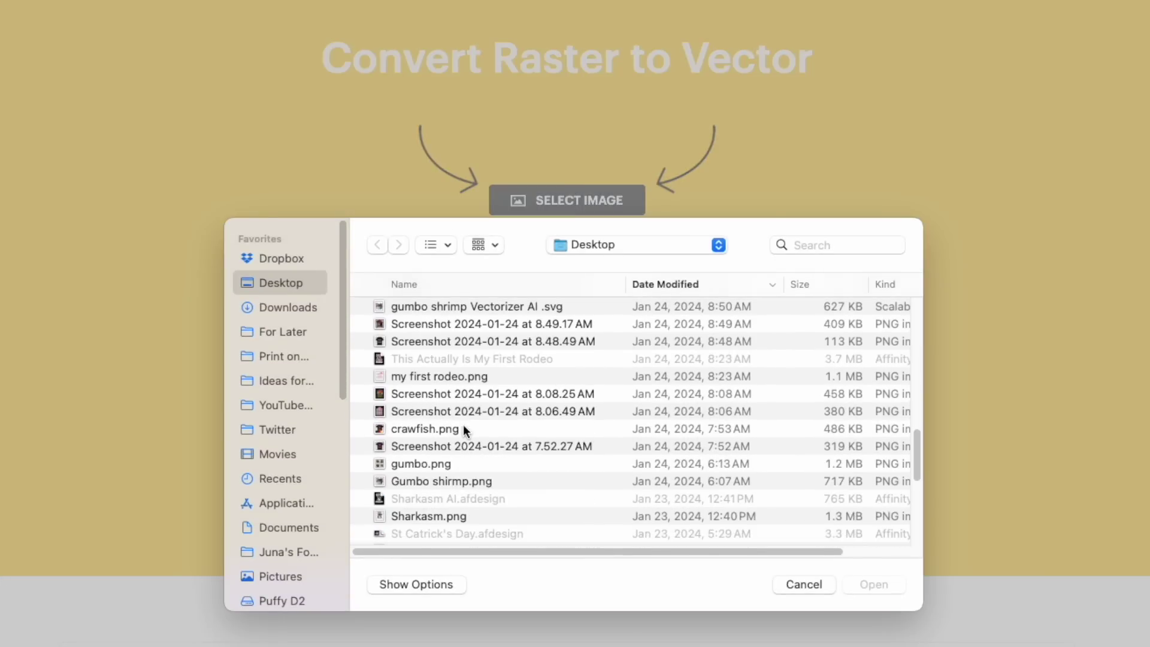
{"action": "double_click", "coordinate": [444, 483]}
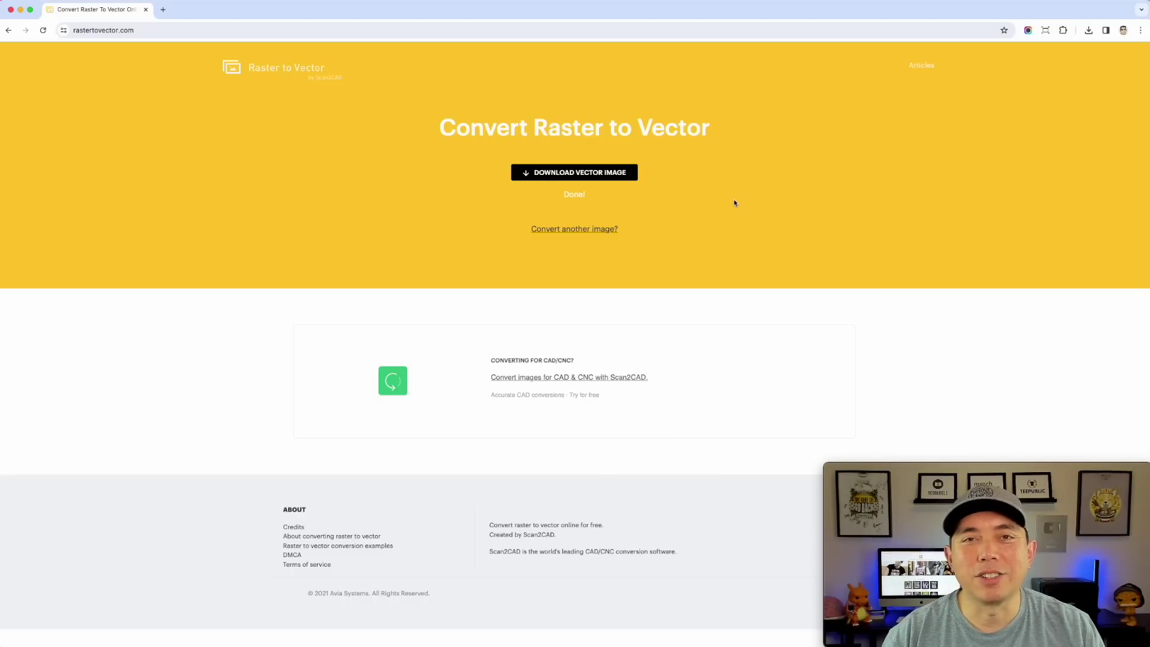
{"action": "left_click", "coordinate": [582, 173]}
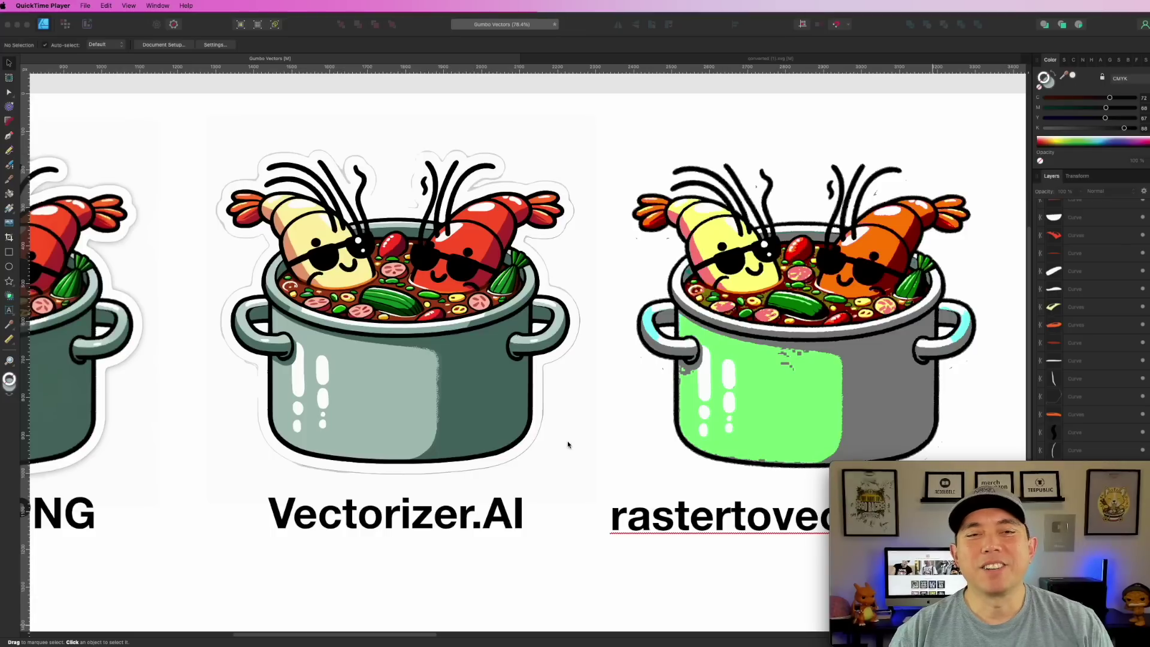
Switch to Affinity Designer and compare the rastertovector.com tracing's pot, handle and colors with the Vectorizer.AI tracing
{"action": "left_click", "coordinate": [613, 411]}
{"action": "left_click_drag", "start_coordinate": [650, 407], "coordinate": [515, 425]}
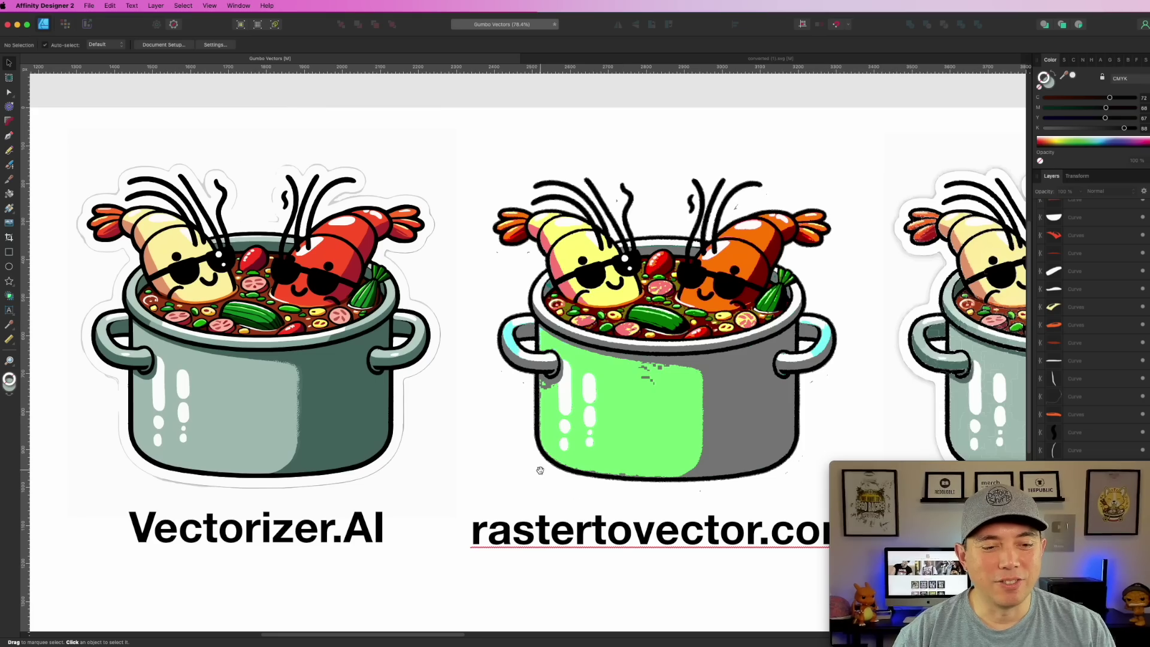
{"action": "scroll", "coordinate": [540, 471], "scroll_direction": "up", "scroll_amount": 5}
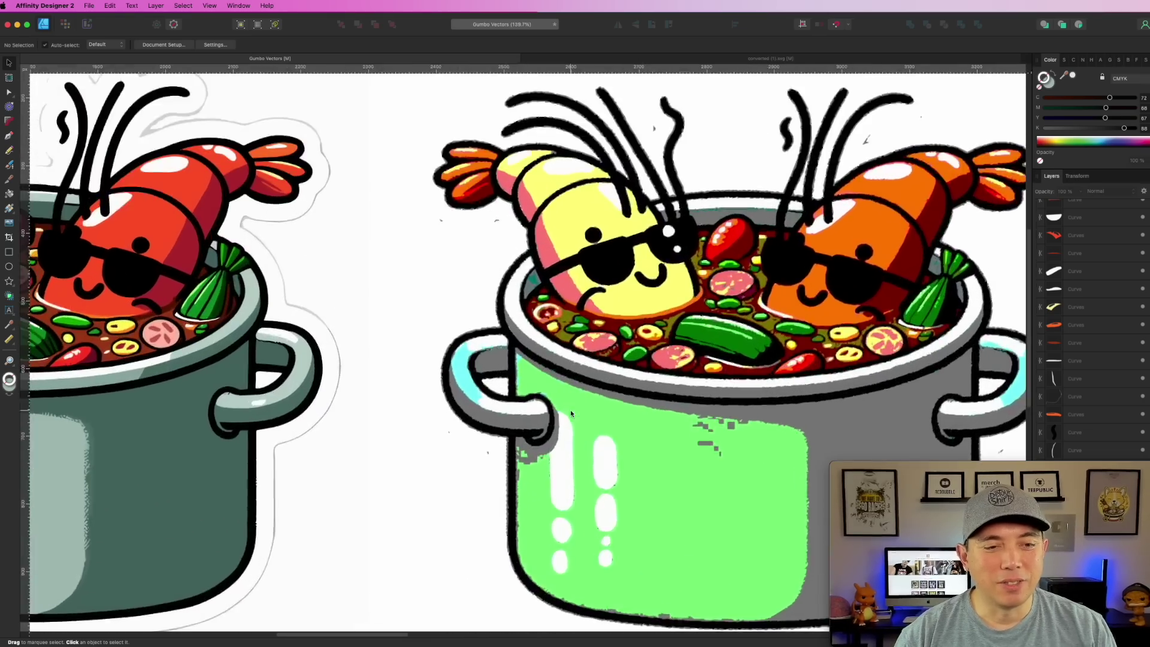
{"action": "scroll", "coordinate": [571, 413], "scroll_direction": "up", "scroll_amount": 6}
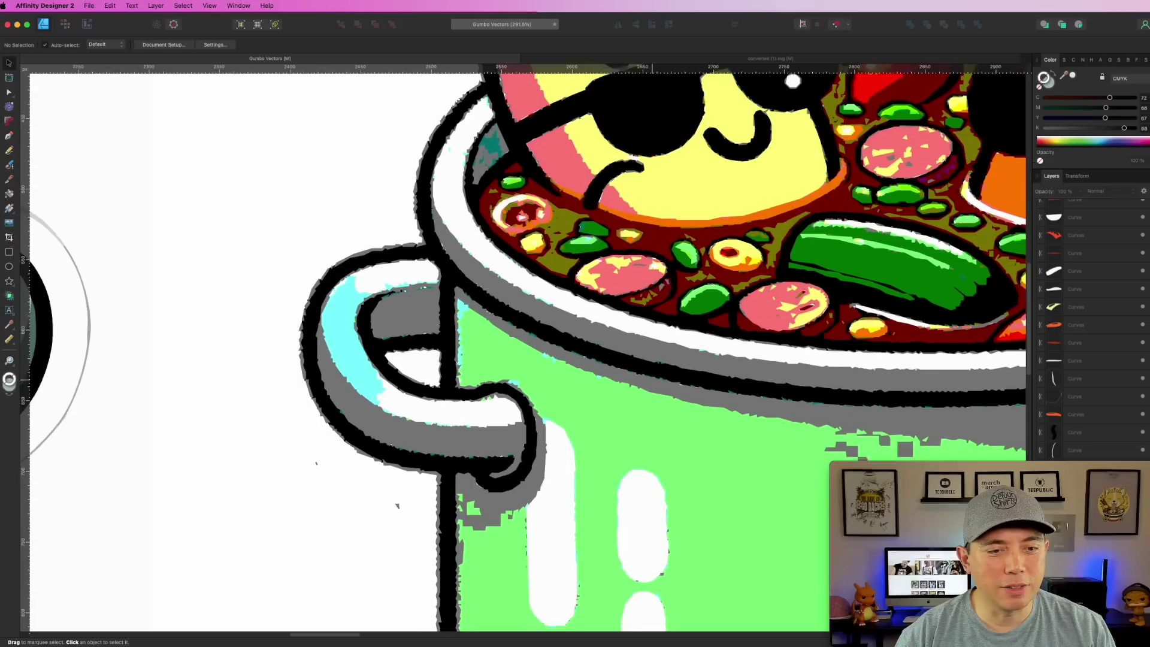
{"action": "scroll", "coordinate": [721, 432], "scroll_direction": "down", "scroll_amount": 5}
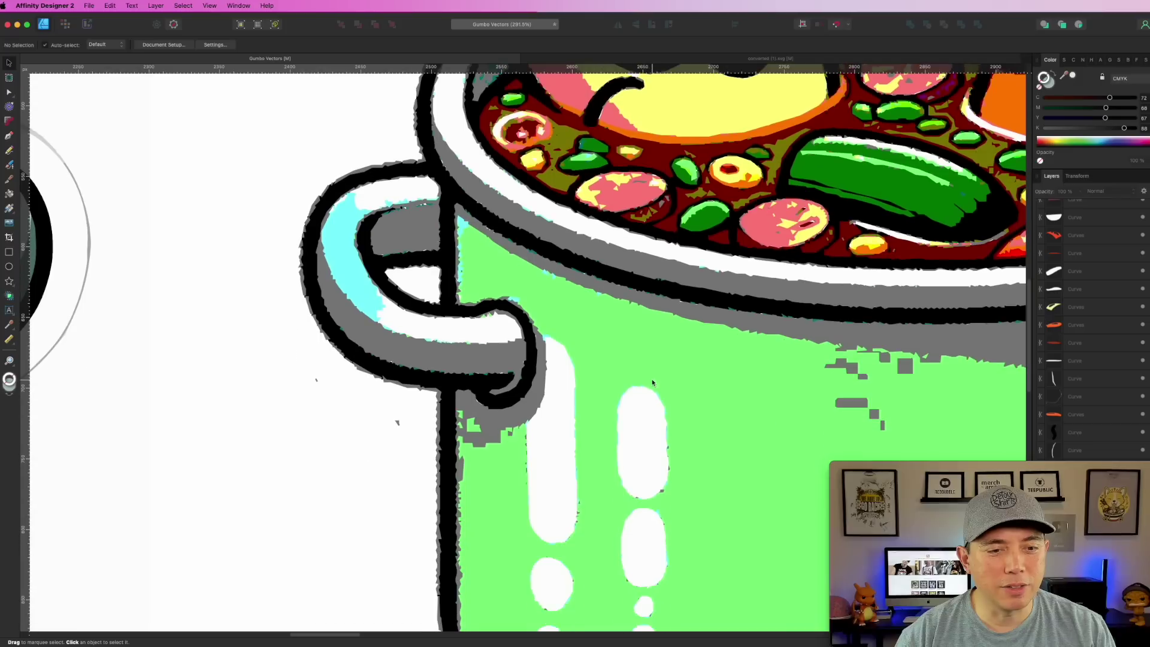
{"action": "scroll", "coordinate": [744, 345], "scroll_direction": "down", "scroll_amount": 10}
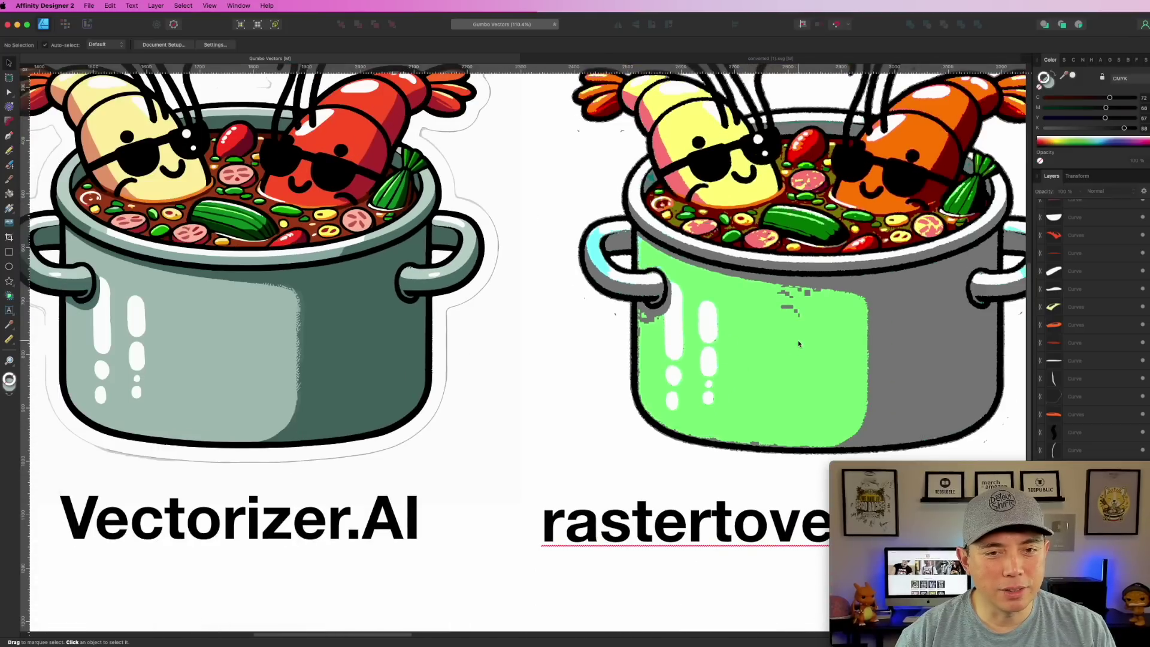
Examine the yellow shrimp's face, edges and surrounding specks in the rastertovector.com tracing close up
{"action": "scroll", "coordinate": [758, 353], "scroll_direction": "up", "scroll_amount": 3}
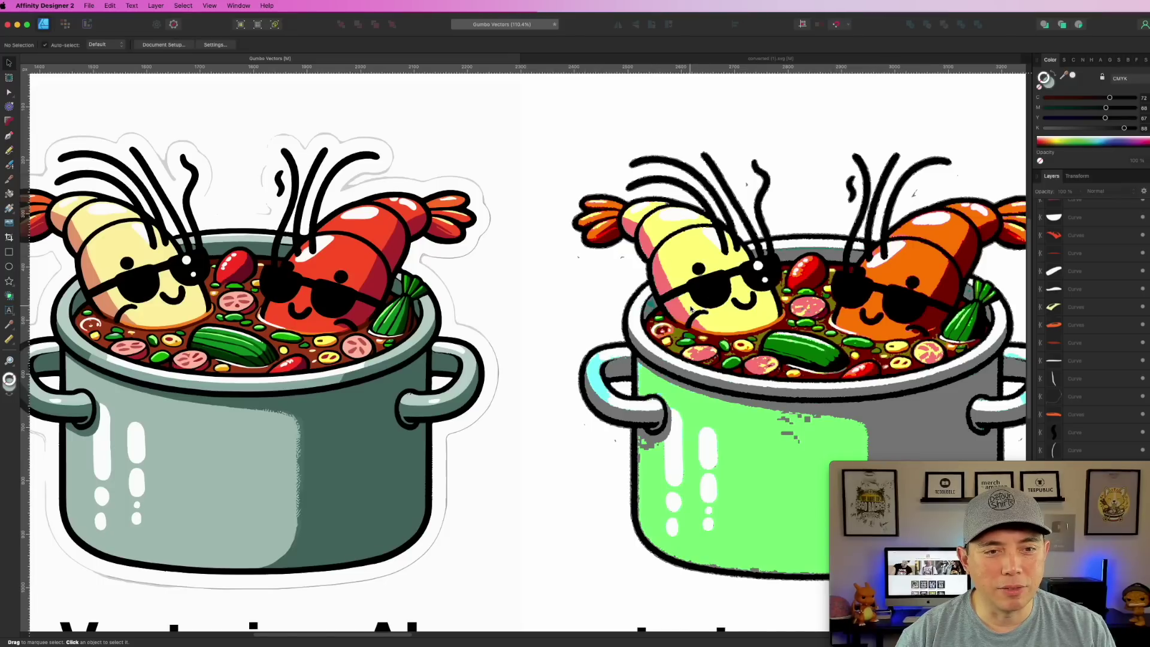
{"action": "scroll", "coordinate": [690, 309], "scroll_direction": "up", "scroll_amount": 8}
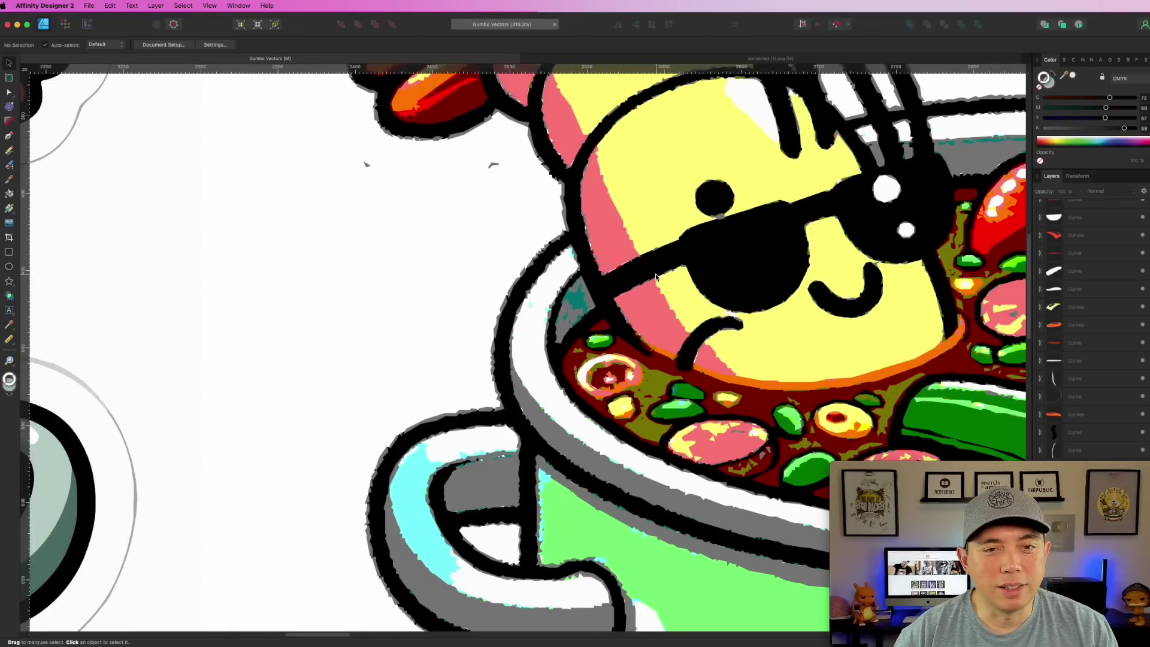
{"action": "scroll", "coordinate": [656, 277], "scroll_direction": "down", "scroll_amount": 2}
{"action": "scroll", "coordinate": [656, 277], "scroll_direction": "down", "scroll_amount": 6}
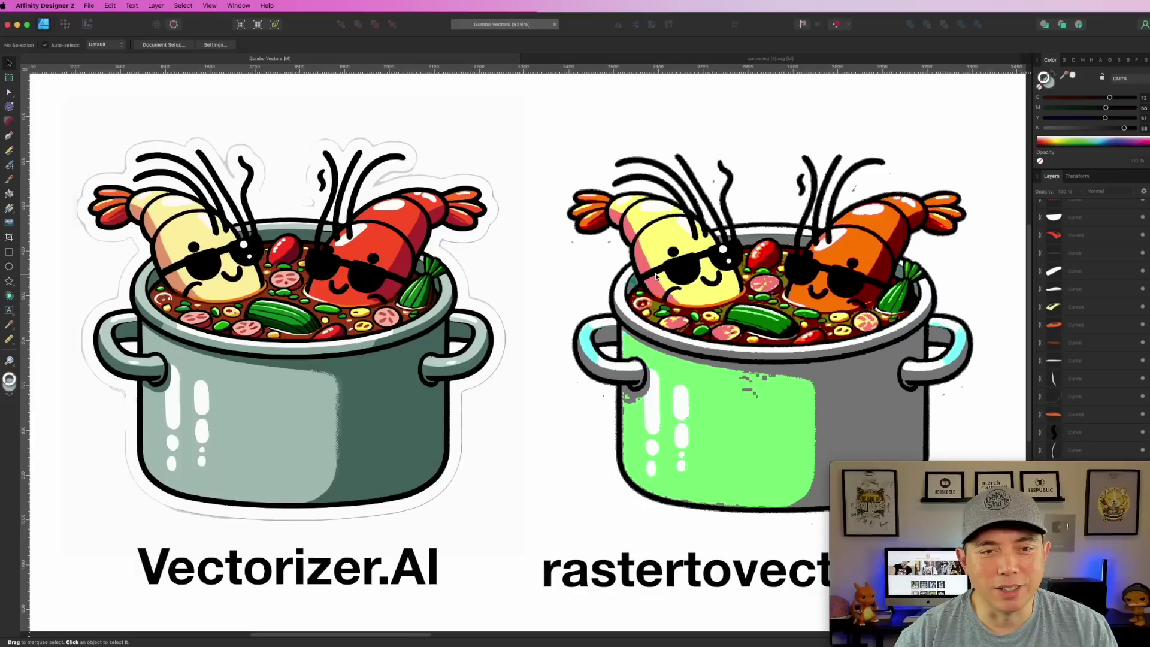
Review the row of labeled tracings from the original PNG onward and inspect the Vectorizer.AI tracing's shrimp and pot details
{"action": "scroll", "coordinate": [656, 276], "scroll_direction": "down", "scroll_amount": 6}
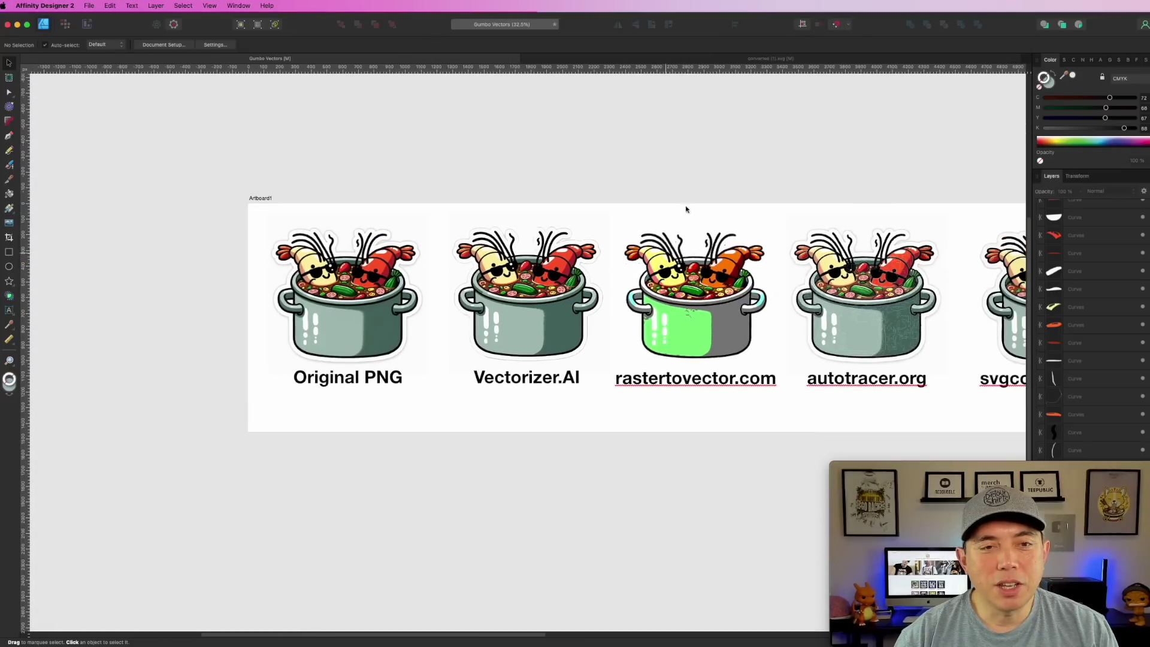
{"action": "left_click_drag", "start_coordinate": [754, 146], "coordinate": [581, 159]}
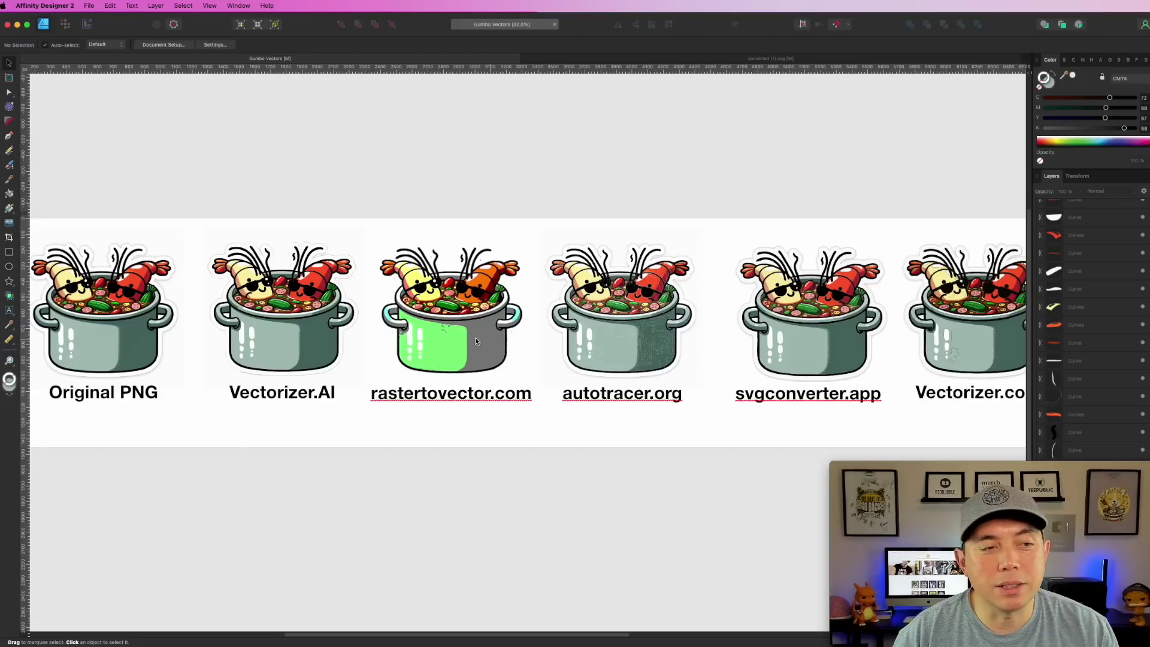
{"action": "scroll", "coordinate": [274, 315], "scroll_direction": "up", "scroll_amount": 6}
{"action": "scroll", "coordinate": [274, 316], "scroll_direction": "up", "scroll_amount": 3}
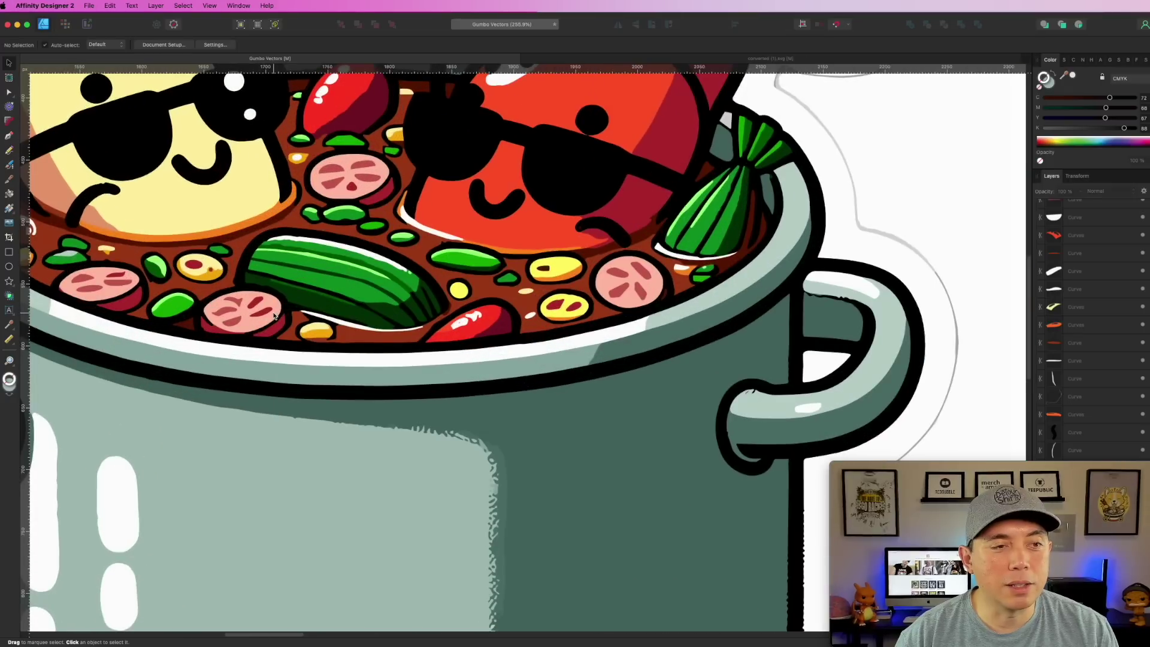
{"action": "scroll", "coordinate": [282, 269], "scroll_direction": "down", "scroll_amount": 4}
{"action": "scroll", "coordinate": [287, 221], "scroll_direction": "up", "scroll_amount": 4}
{"action": "left_click_drag", "start_coordinate": [287, 222], "coordinate": [462, 351]}
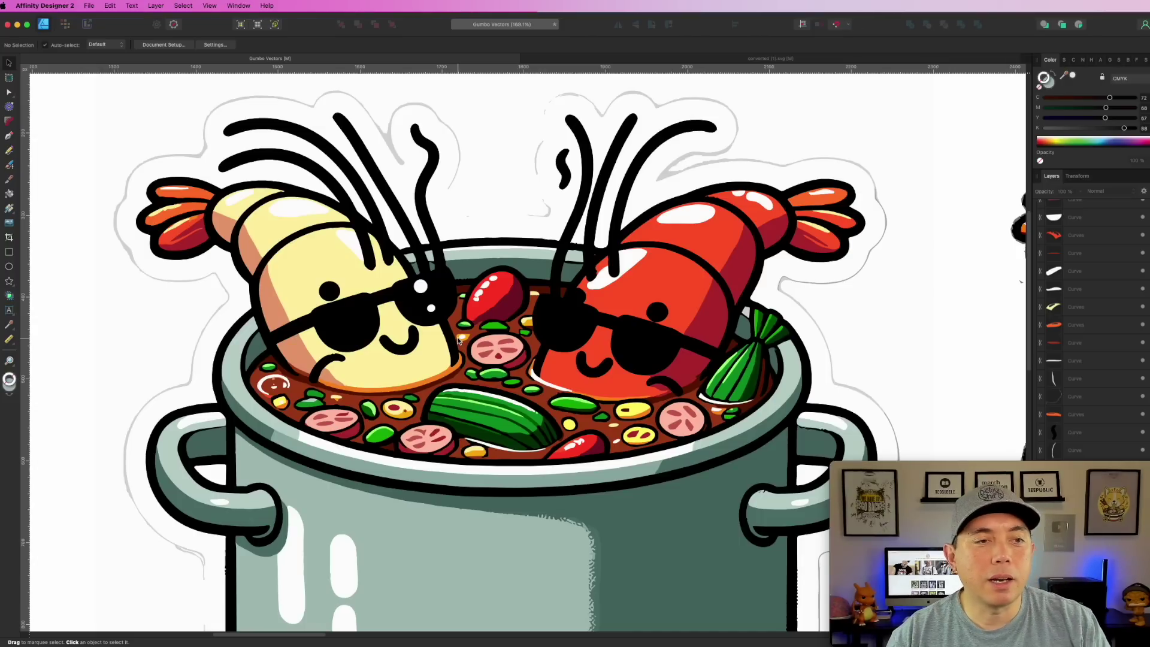
Examine the shrimp, pot rim and sticker border of the svgconverter.app tracing against the Vectorizer.AI tracing
{"action": "left_click_drag", "start_coordinate": [652, 294], "coordinate": [551, 281]}
{"action": "scroll", "coordinate": [551, 282], "scroll_direction": "right", "scroll_amount": 15}
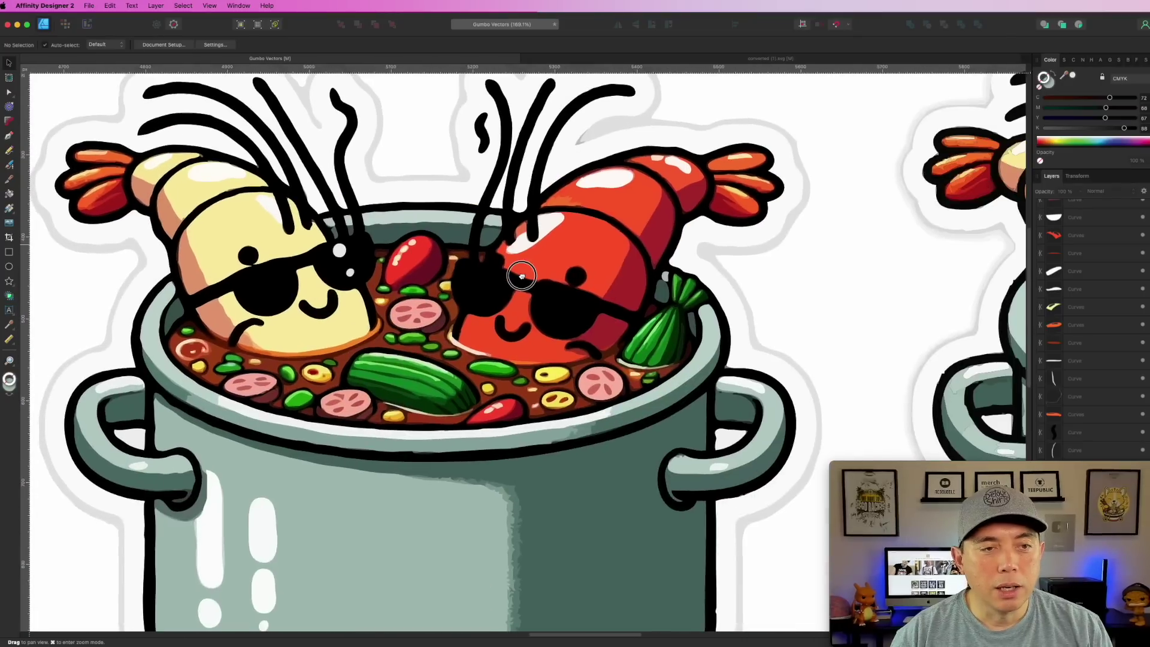
{"action": "scroll", "coordinate": [521, 276], "scroll_direction": "left", "scroll_amount": 3}
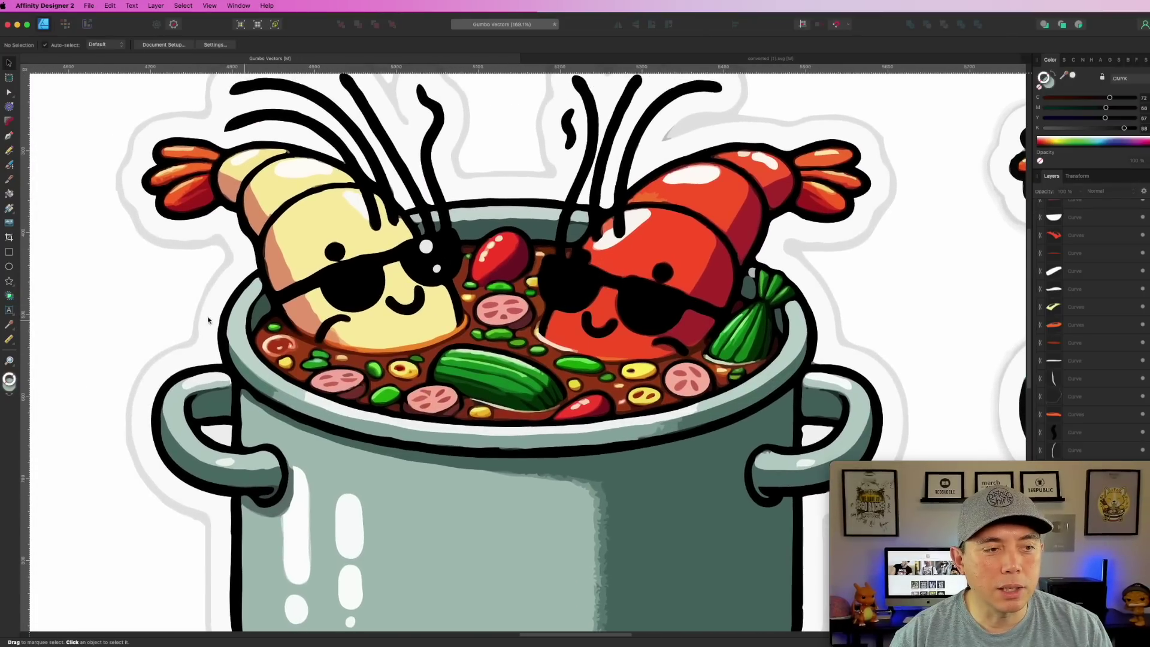
Compare the svgconverter.app tracing with the neighboring autotracer.org and Vectorizer.AI tracings in full view
{"action": "scroll", "coordinate": [577, 387], "scroll_direction": "down", "scroll_amount": 6}
{"action": "scroll", "coordinate": [577, 387], "scroll_direction": "down", "scroll_amount": 3}
{"action": "scroll", "coordinate": [577, 386], "scroll_direction": "down", "scroll_amount": 2}
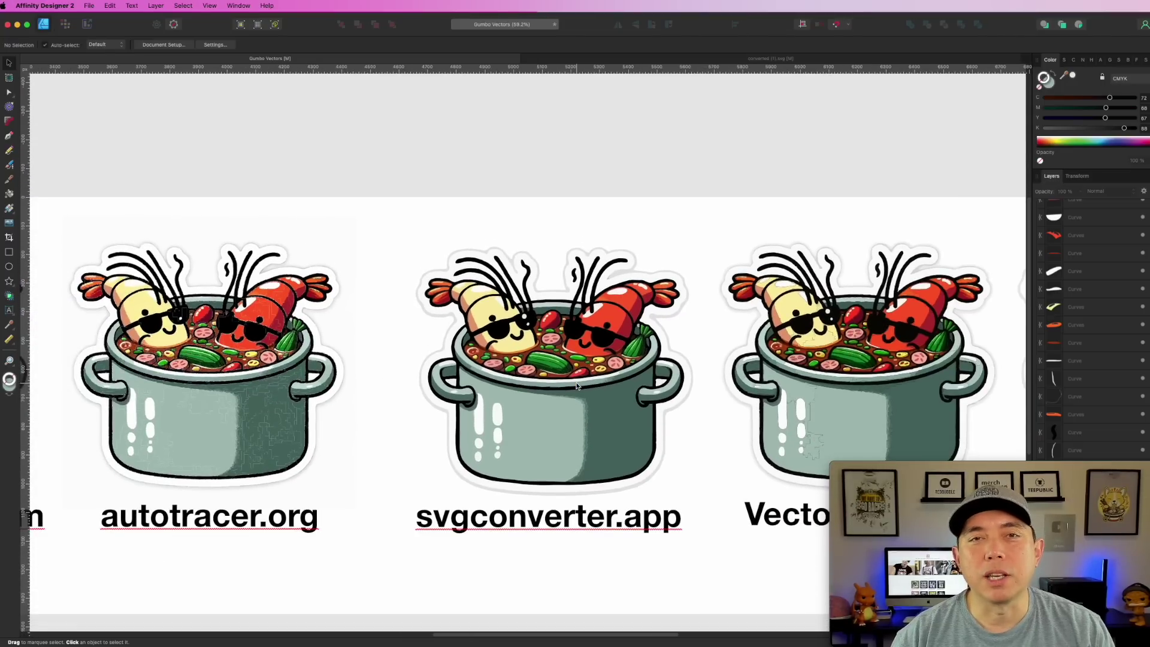
{"action": "scroll", "coordinate": [577, 387], "scroll_direction": "down", "scroll_amount": 2}
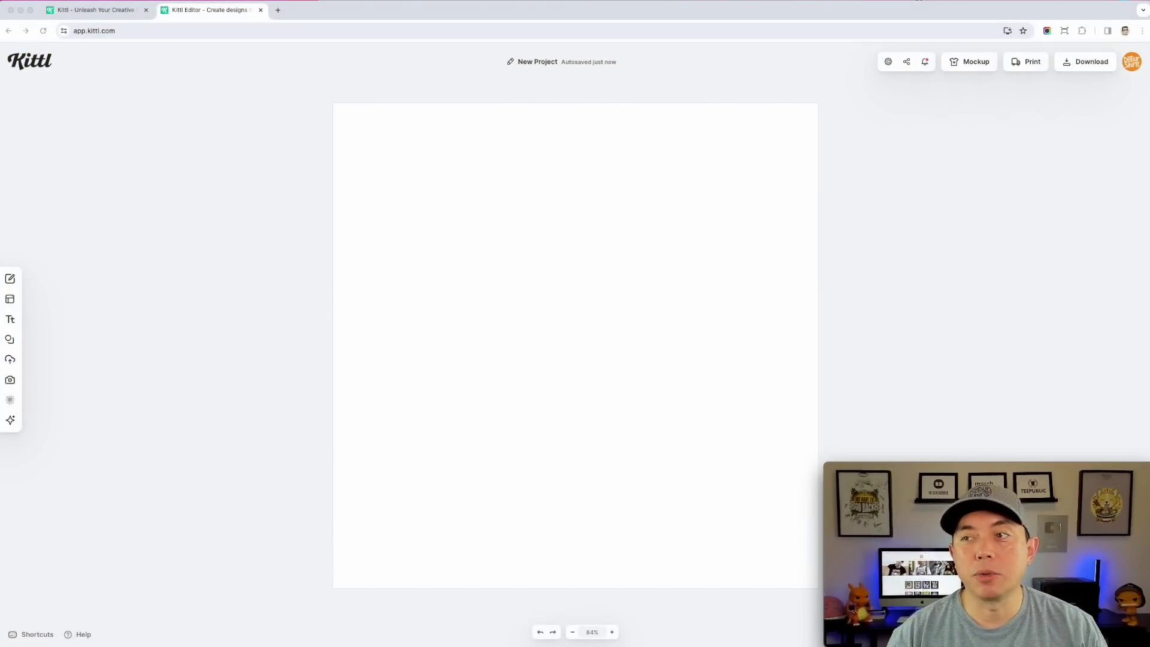
Switch to Kittl, enlarge and center the gumbo pot image on the artboard, and remove its background with AI Background Remover
{"action": "left_click_drag", "start_coordinate": [665, 270], "coordinate": [546, 276]}
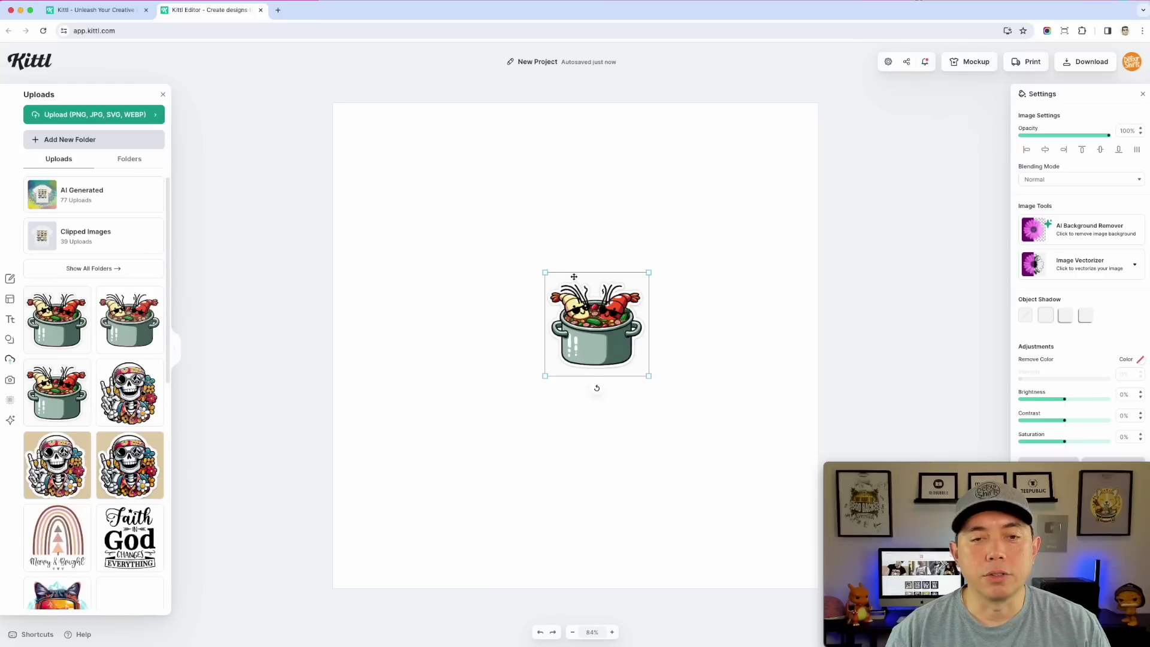
{"action": "left_click_drag", "start_coordinate": [607, 333], "coordinate": [516, 264]}
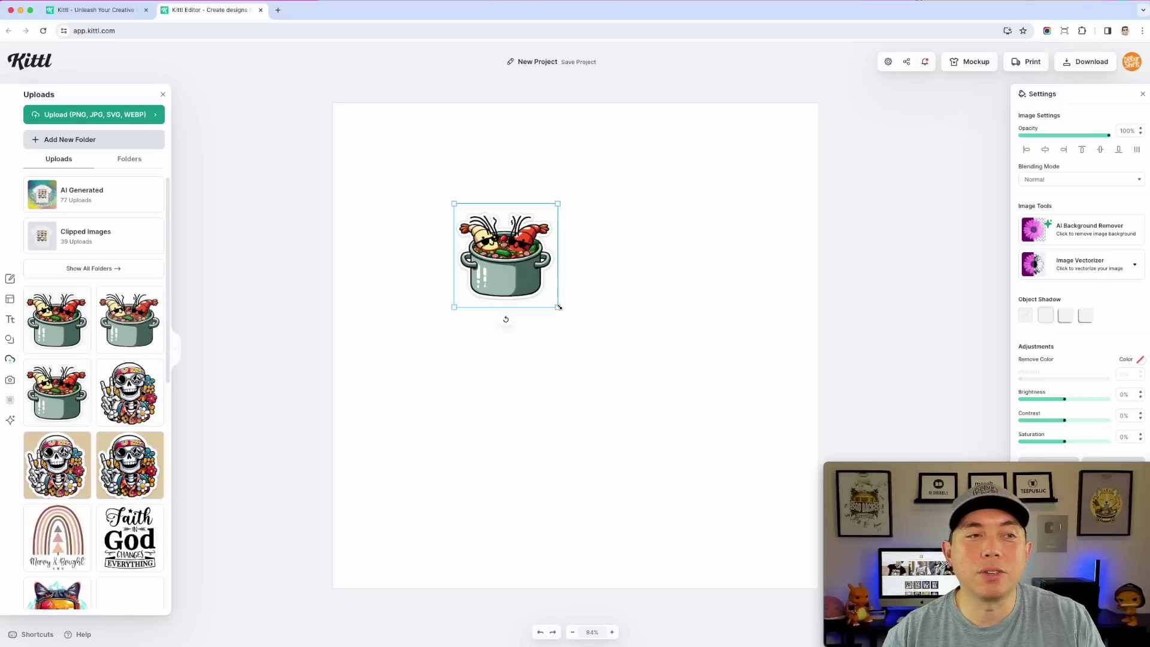
{"action": "left_click_drag", "start_coordinate": [559, 307], "coordinate": [765, 519]}
{"action": "left_click_drag", "start_coordinate": [641, 394], "coordinate": [597, 363]}
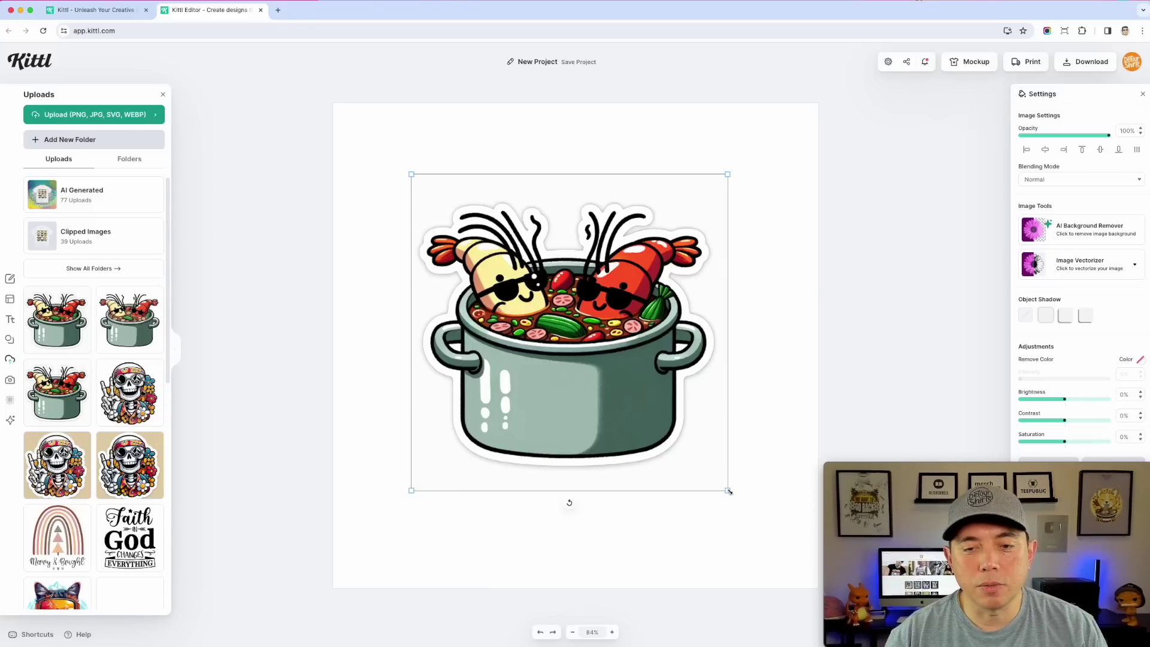
{"action": "left_click_drag", "start_coordinate": [728, 491], "coordinate": [783, 541]}
{"action": "left_click_drag", "start_coordinate": [611, 408], "coordinate": [595, 390]}
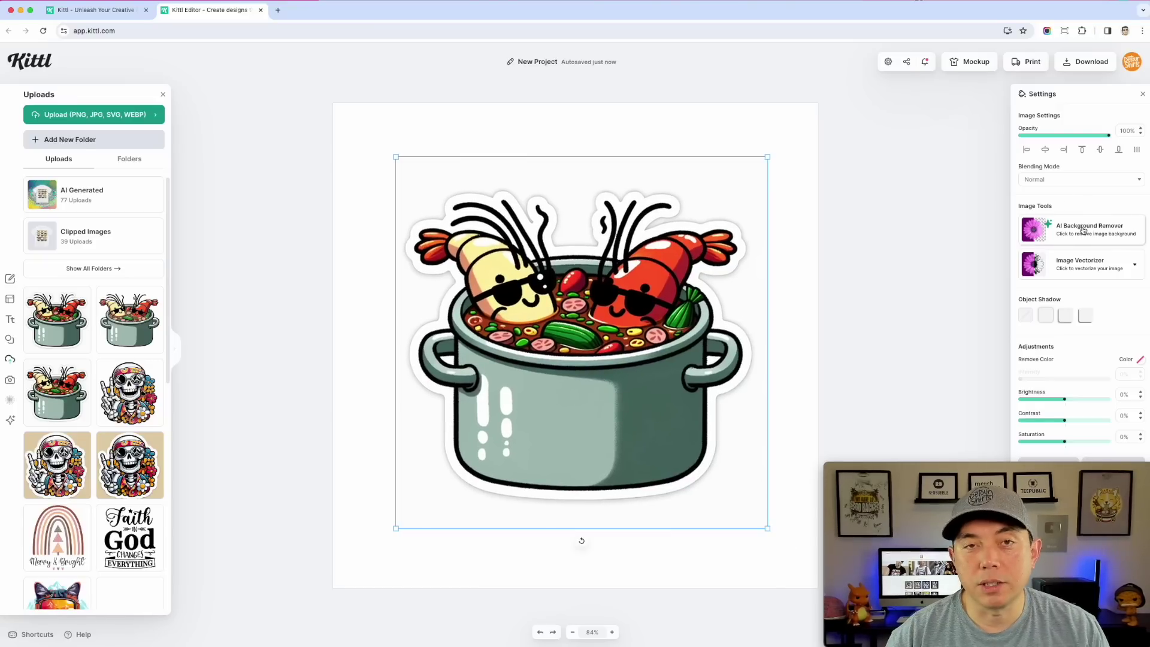
{"action": "left_click", "coordinate": [1083, 231]}
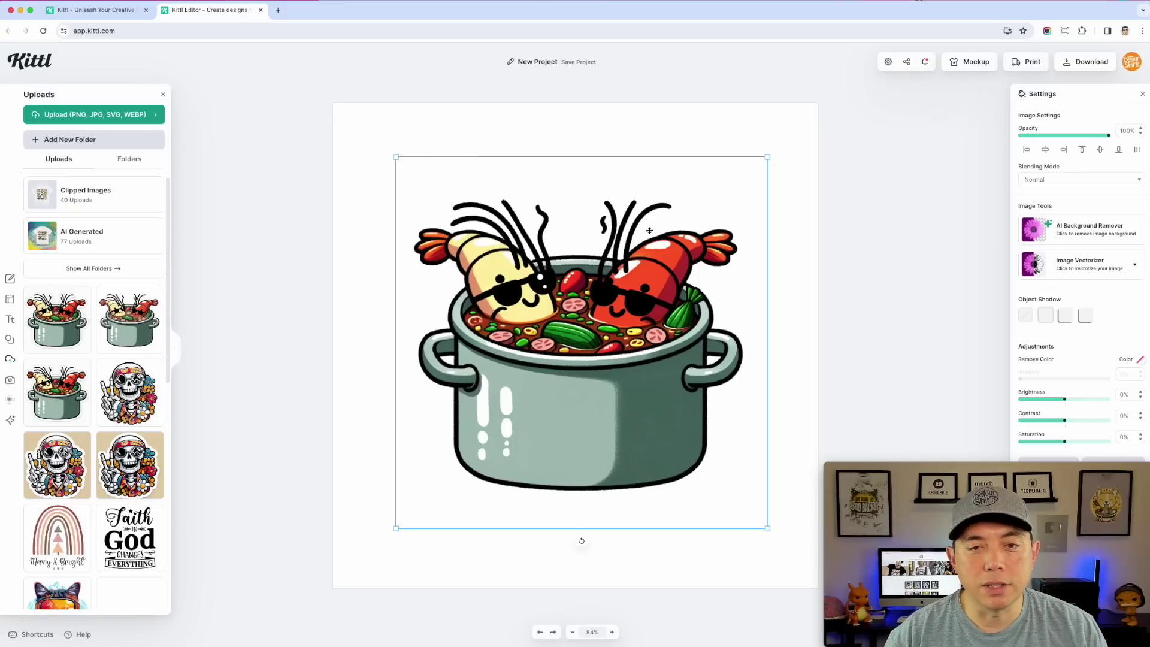
Check the cut-out gumbo pot against a red artboard background, and return the background to white
{"action": "left_click", "coordinate": [380, 120]}
{"action": "left_click", "coordinate": [1025, 131]}
{"action": "left_click", "coordinate": [962, 152]}
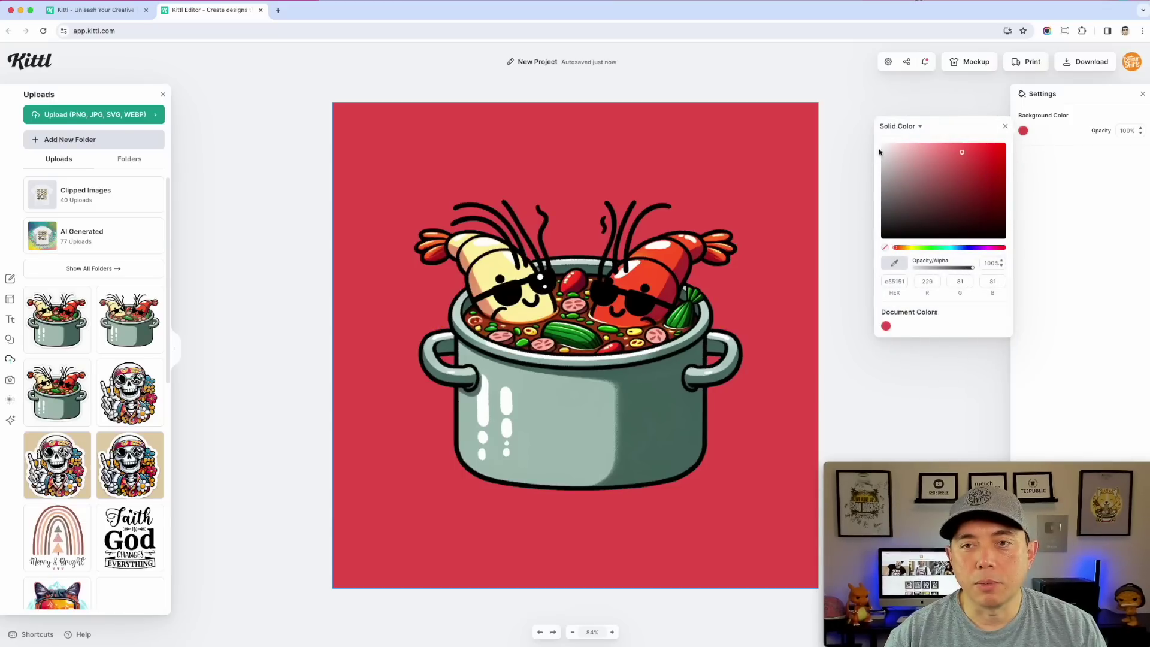
{"action": "left_click_drag", "start_coordinate": [892, 148], "coordinate": [693, 89]}
Vectorize the gumbo pot image with Image Vectorizer set to 16 colors
{"action": "left_click", "coordinate": [786, 215]}
{"action": "left_click", "coordinate": [764, 221]}
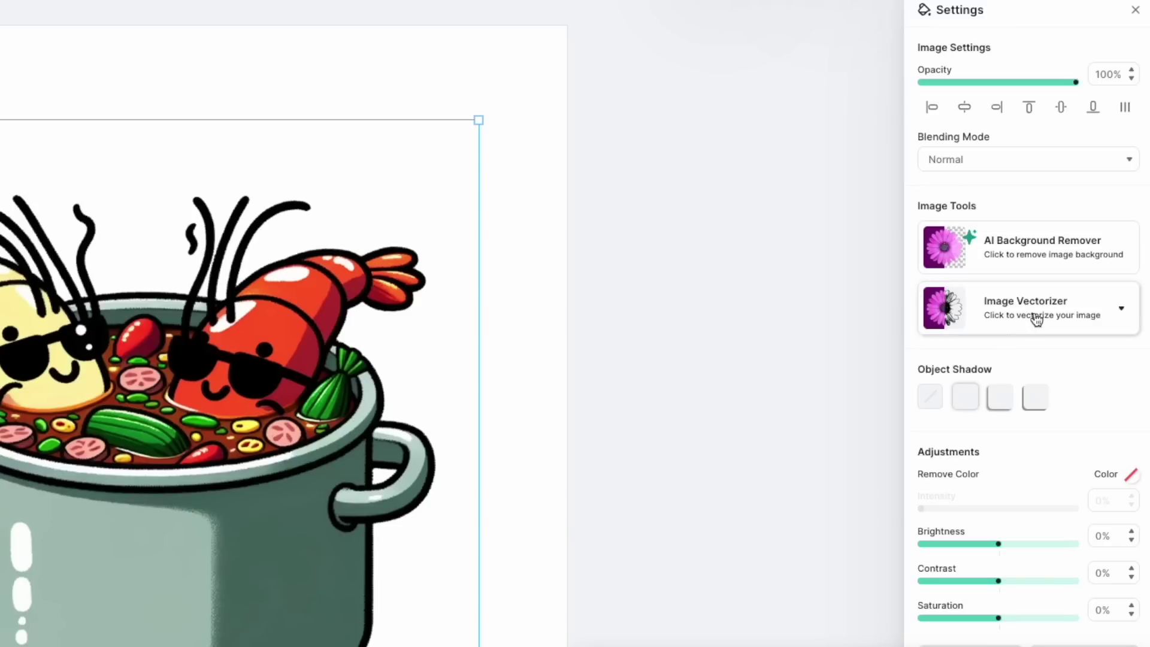
{"action": "left_click", "coordinate": [1121, 310]}
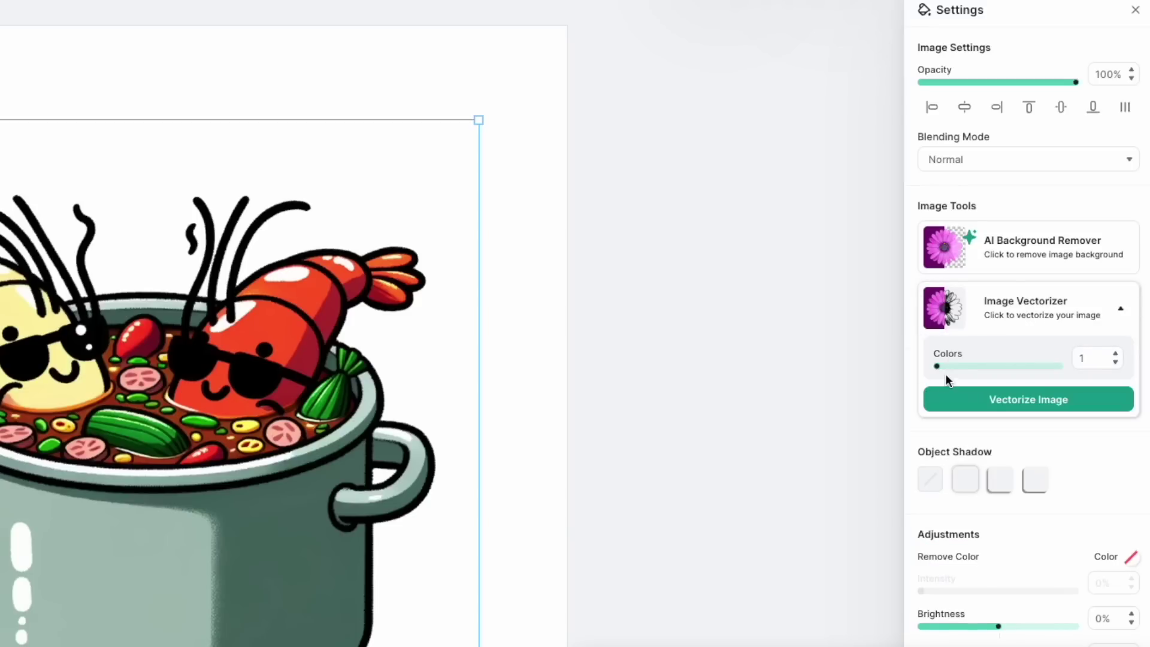
{"action": "left_click_drag", "start_coordinate": [938, 366], "coordinate": [1133, 375]}
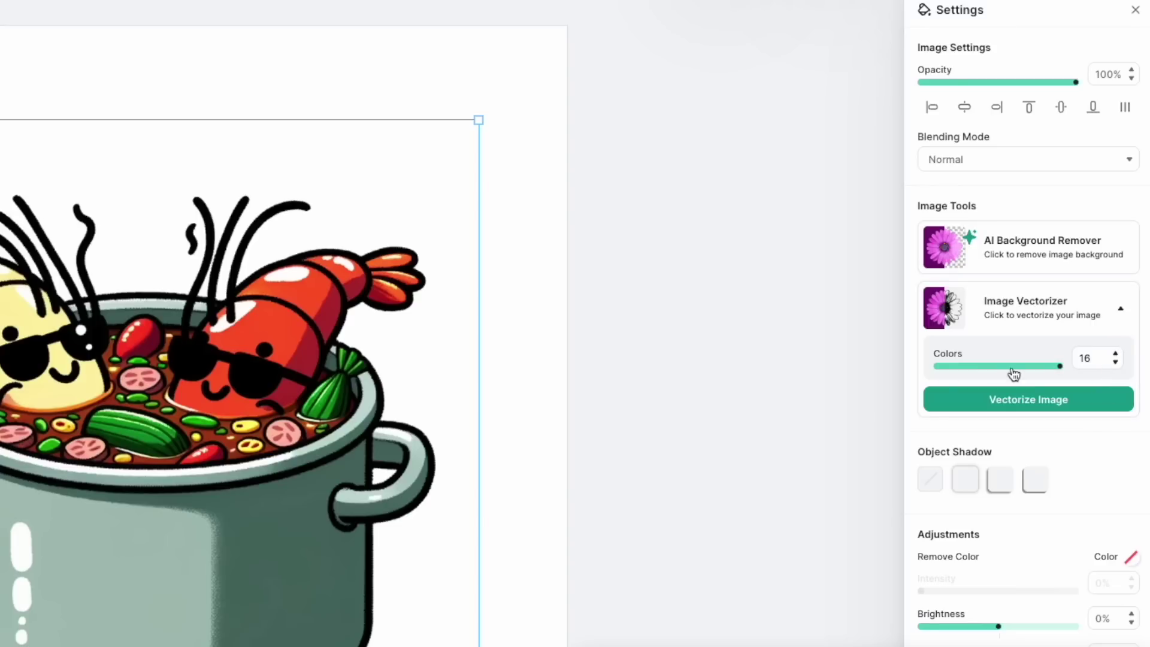
{"action": "left_click", "coordinate": [1051, 400]}
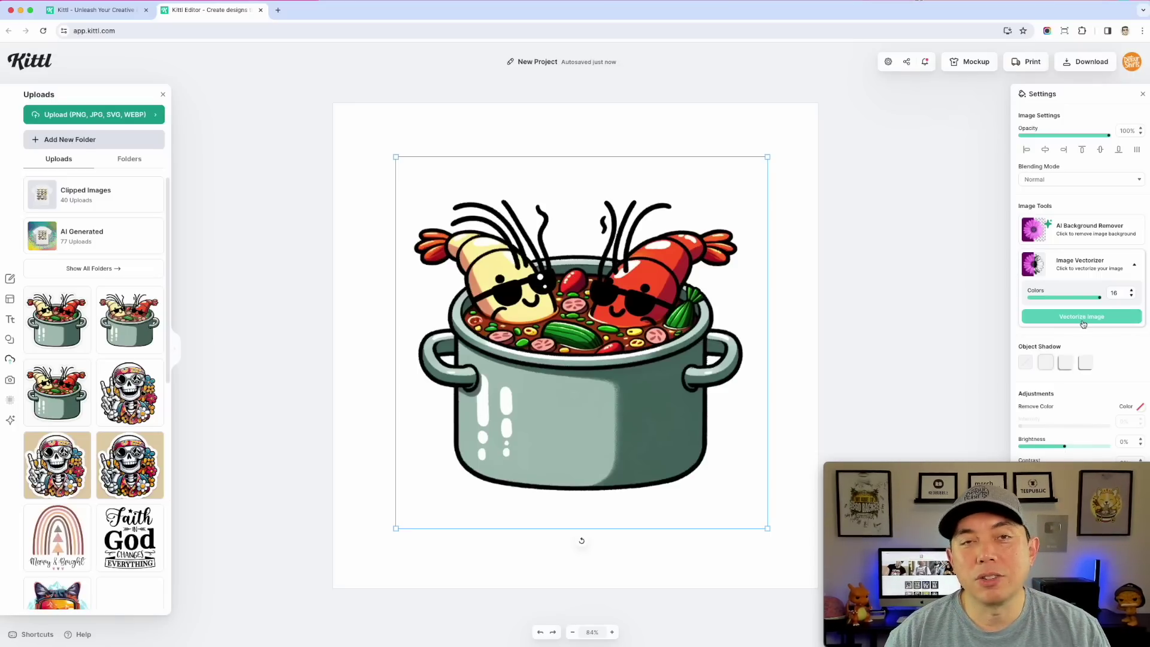
{"action": "left_click", "coordinate": [1082, 318]}
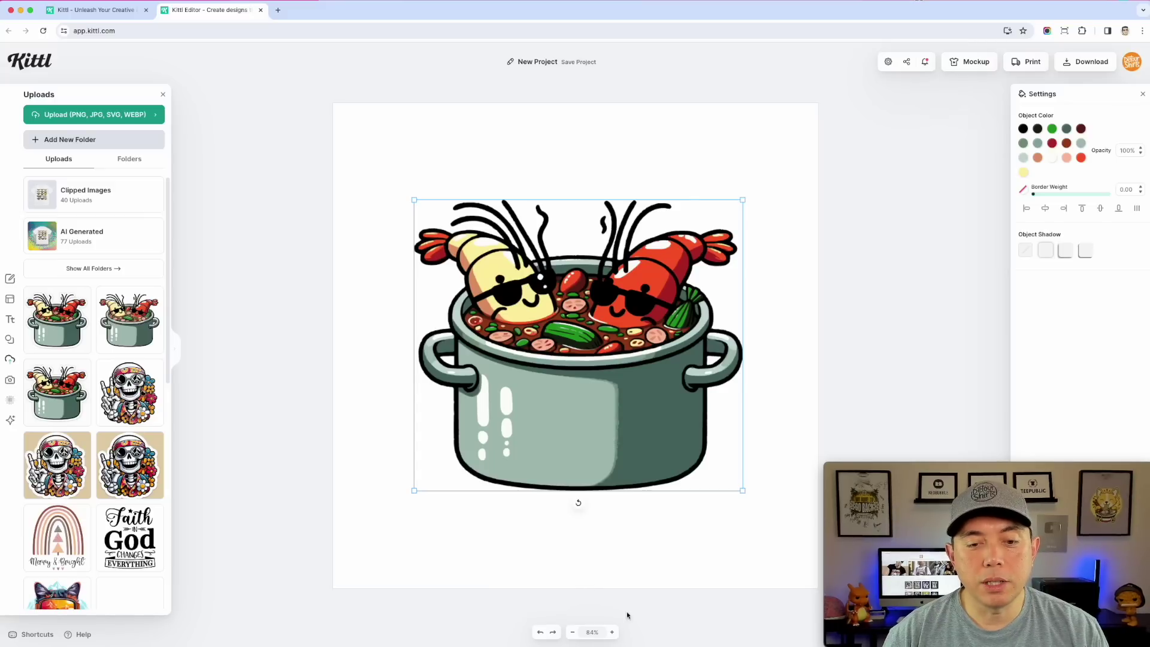
Try recoloring the vector's yellow areas with the tan and orange-red document colors, and undo the change
{"action": "left_click", "coordinate": [612, 632]}
{"action": "left_click", "coordinate": [612, 632]}
{"action": "left_click", "coordinate": [612, 632]}
{"action": "left_click", "coordinate": [612, 632]}
{"action": "left_click", "coordinate": [612, 632]}
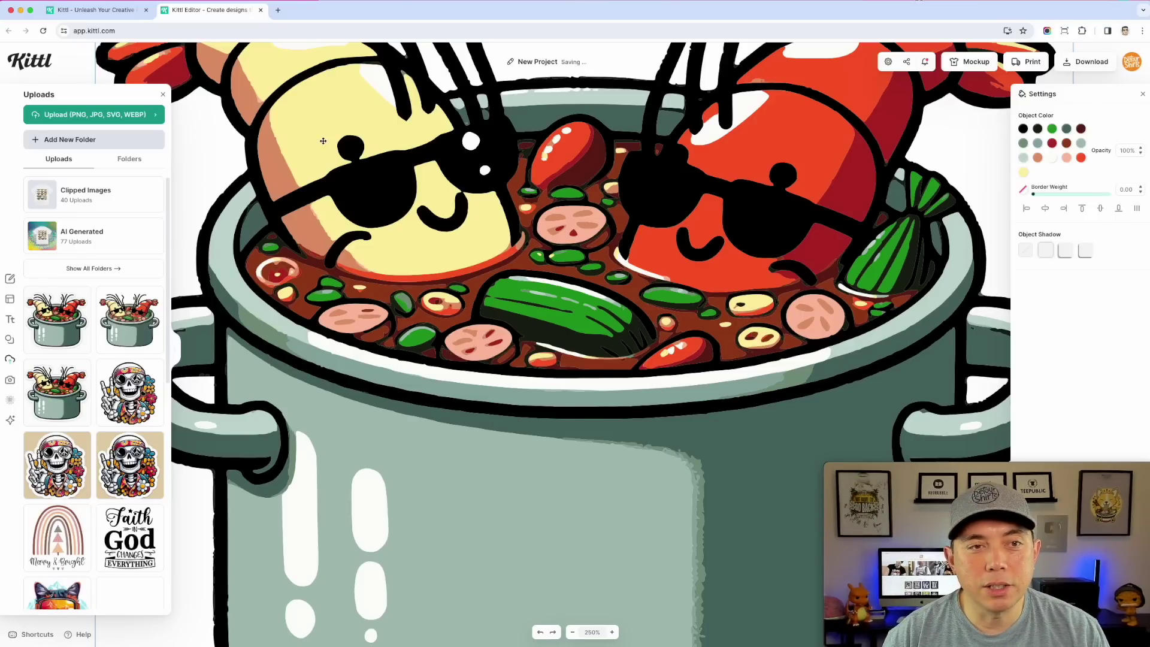
{"action": "left_click", "coordinate": [1024, 174]}
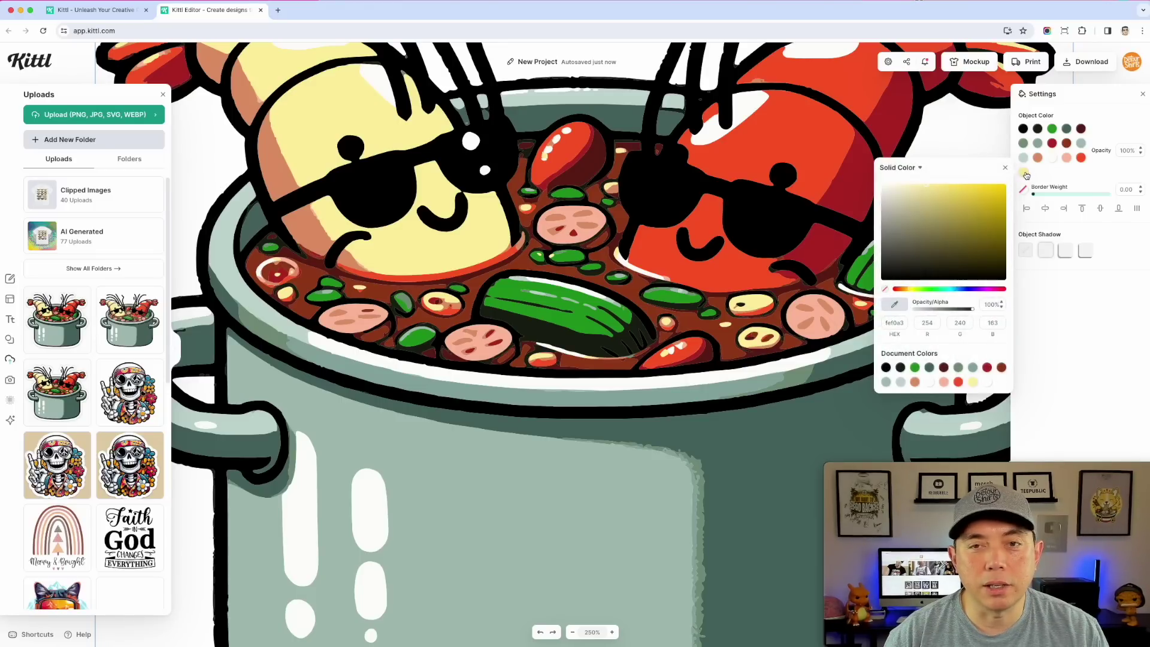
{"action": "left_click", "coordinate": [1001, 367]}
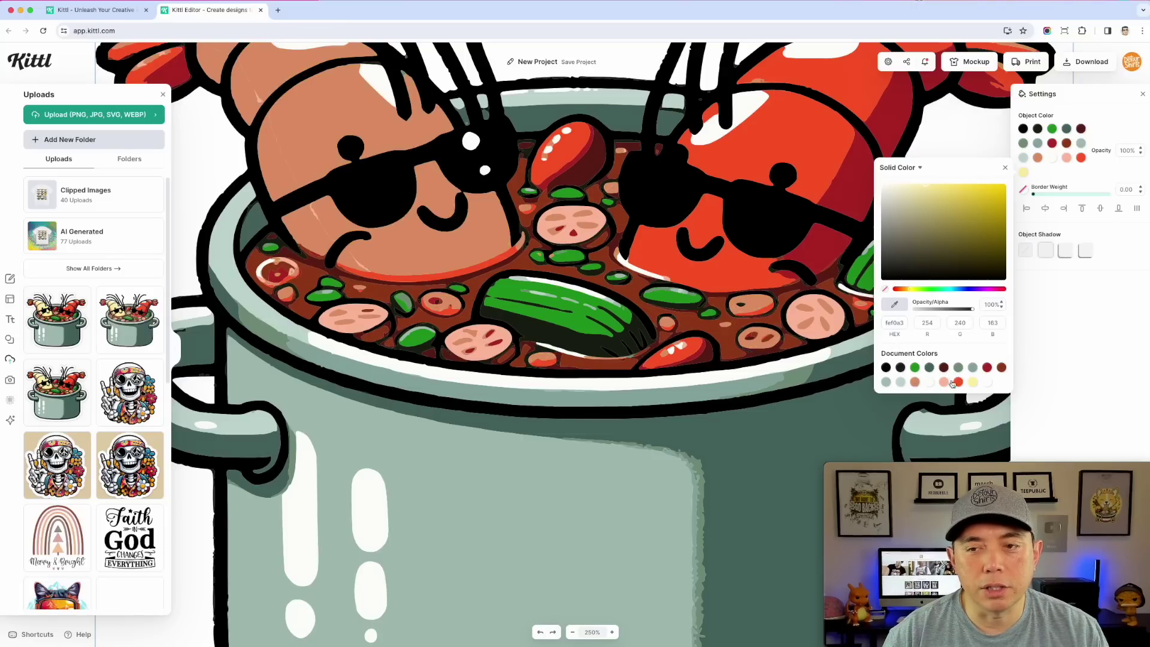
{"action": "left_click", "coordinate": [958, 383]}
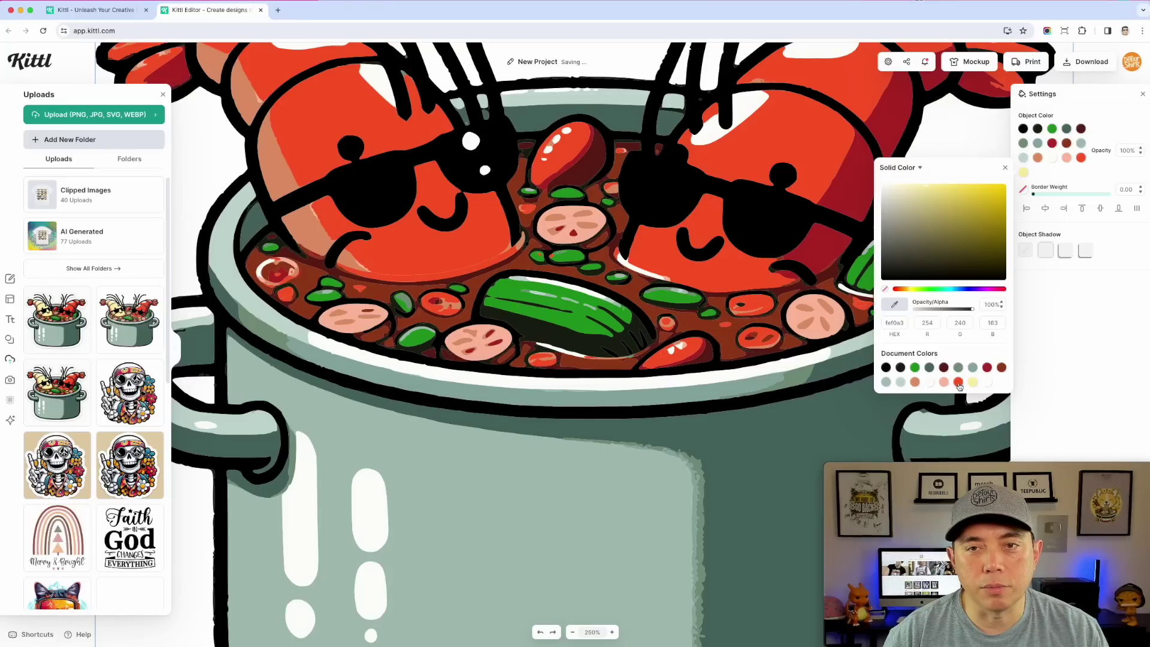
{"action": "key", "text": "super+z"}
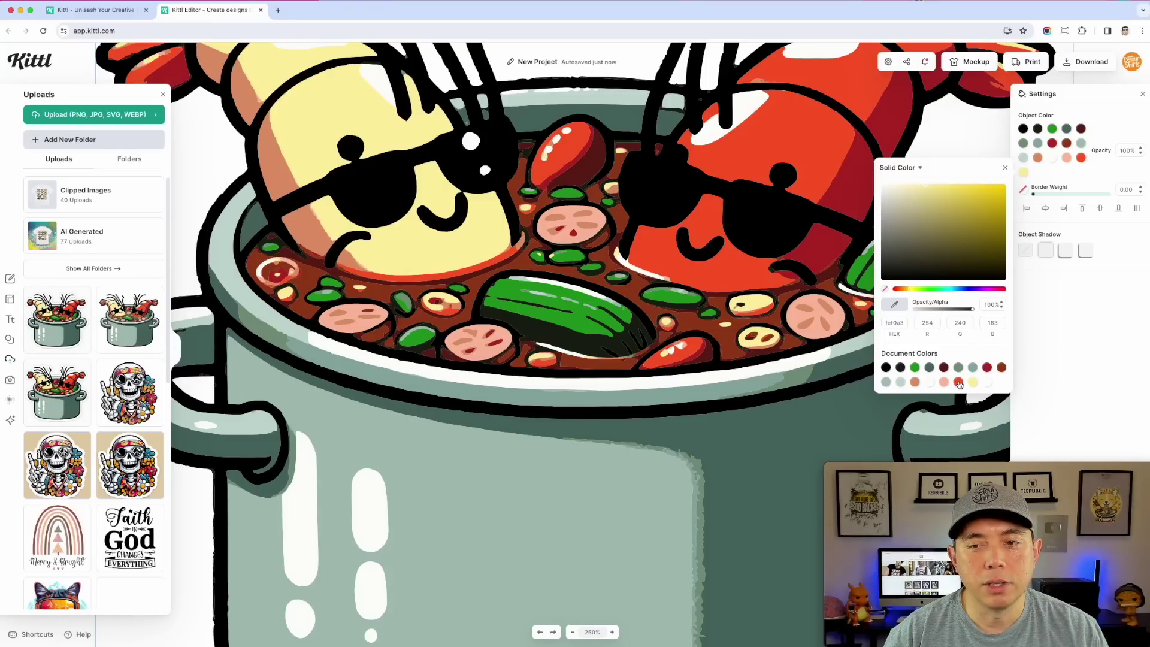
Try the orange-red document color fa5a28 on the yellow areas again and open the light pink swatch's color settings
{"action": "left_click", "coordinate": [959, 384]}
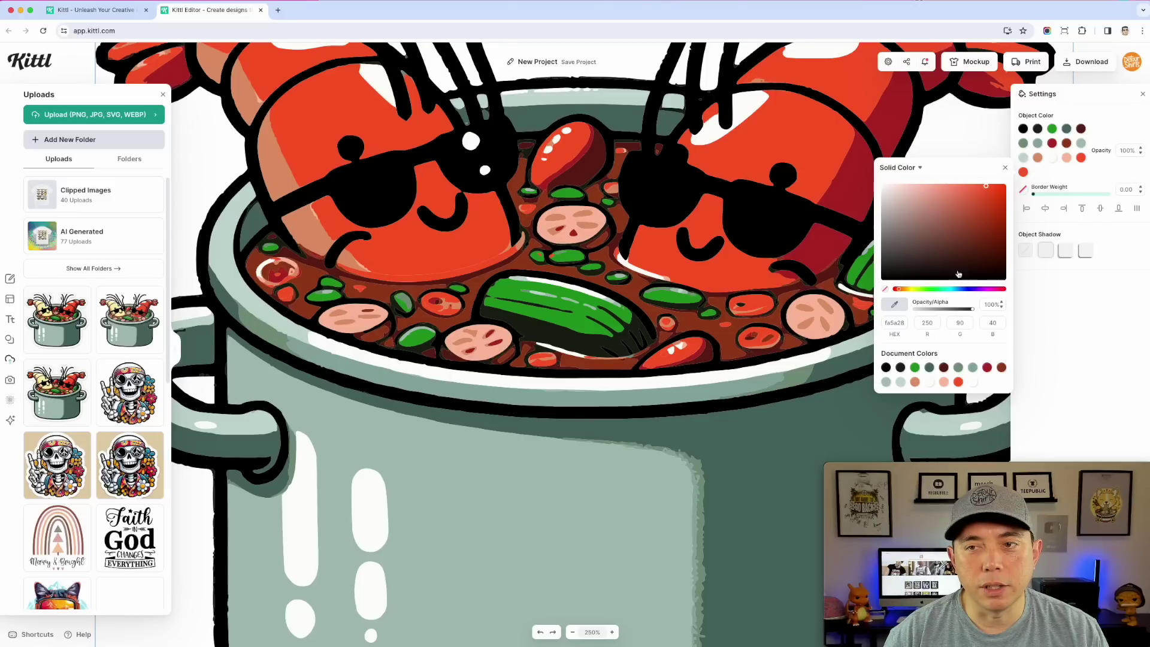
{"action": "left_click", "coordinate": [1062, 175]}
{"action": "left_click", "coordinate": [1066, 160]}
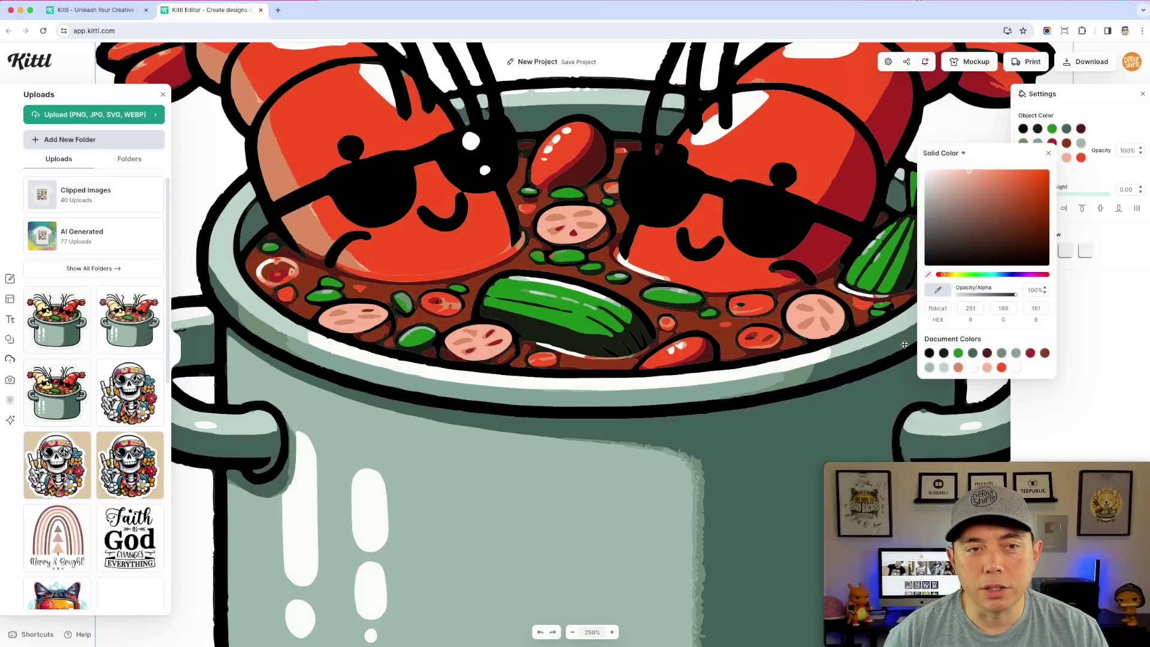
{"action": "left_click", "coordinate": [1116, 120]}
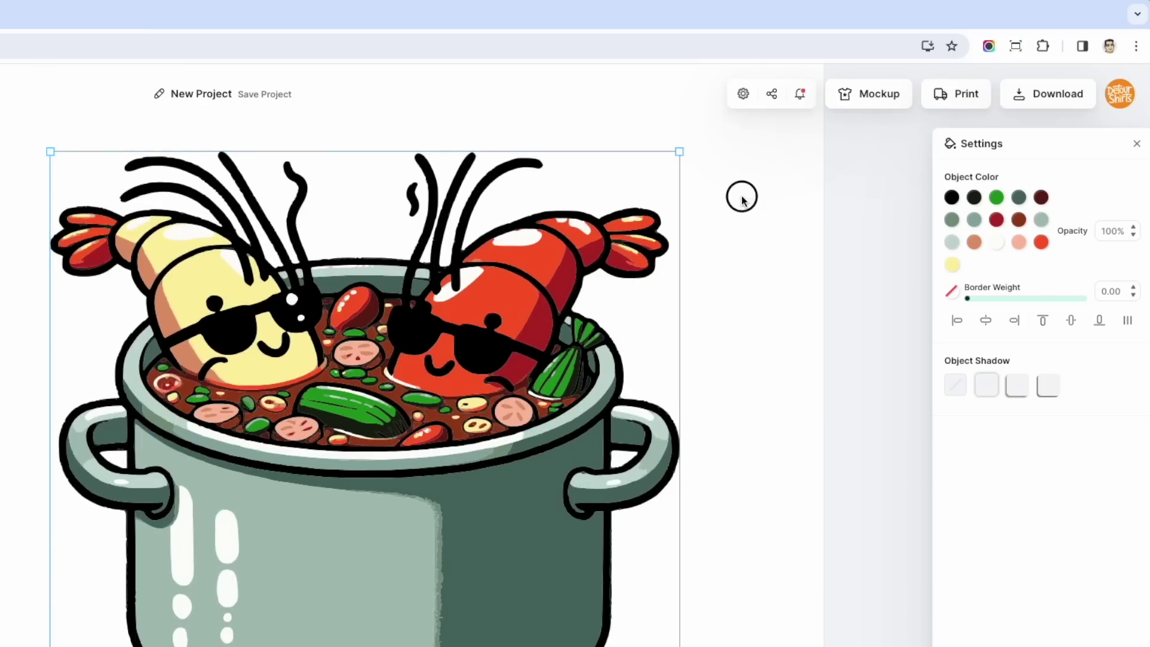
Download the vectorized gumbo pot as an SVG at 1200 by 1200 px
{"action": "left_click", "coordinate": [741, 199]}
{"action": "left_click", "coordinate": [1048, 93]}
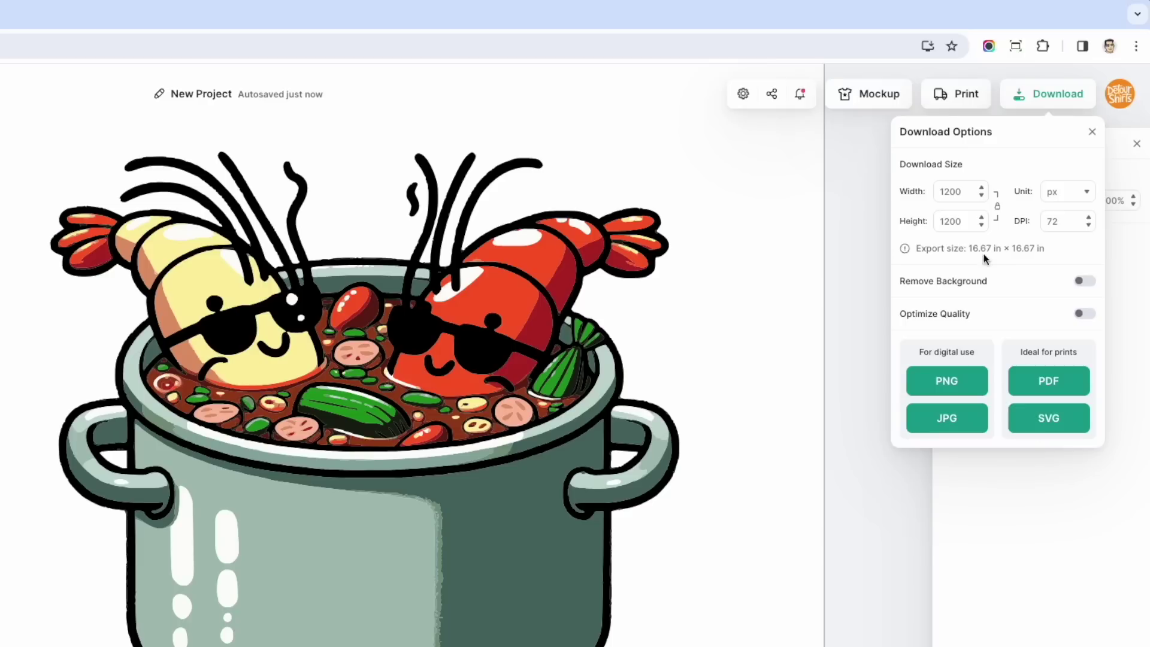
{"action": "left_click", "coordinate": [1054, 422]}
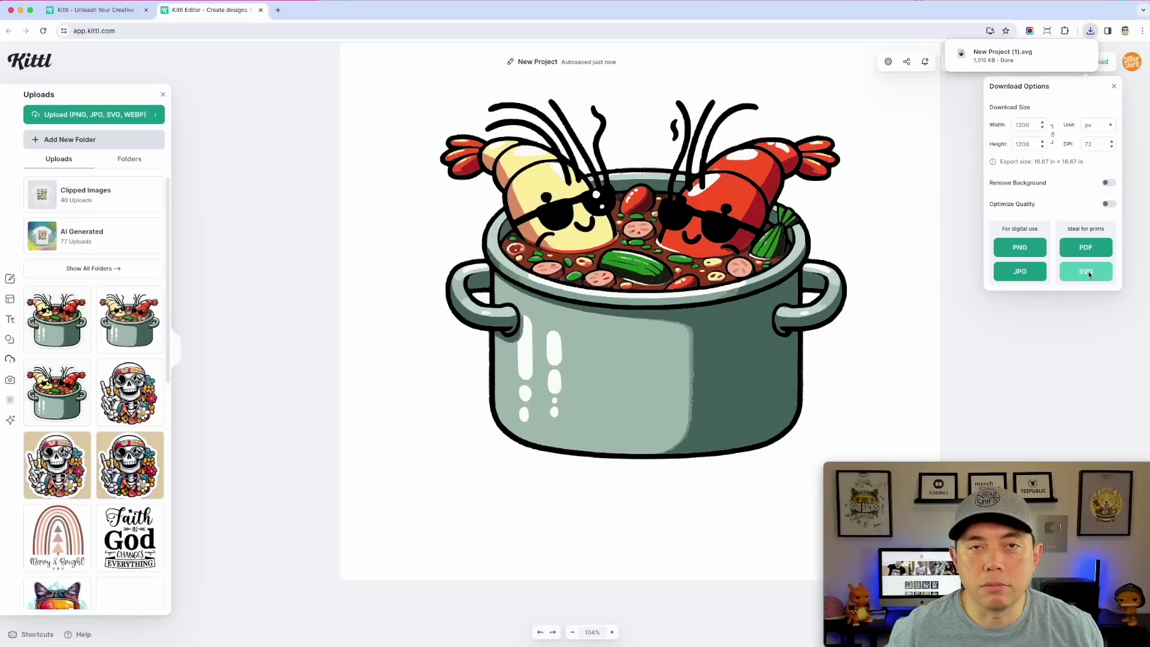
{"action": "left_click", "coordinate": [758, 213]}
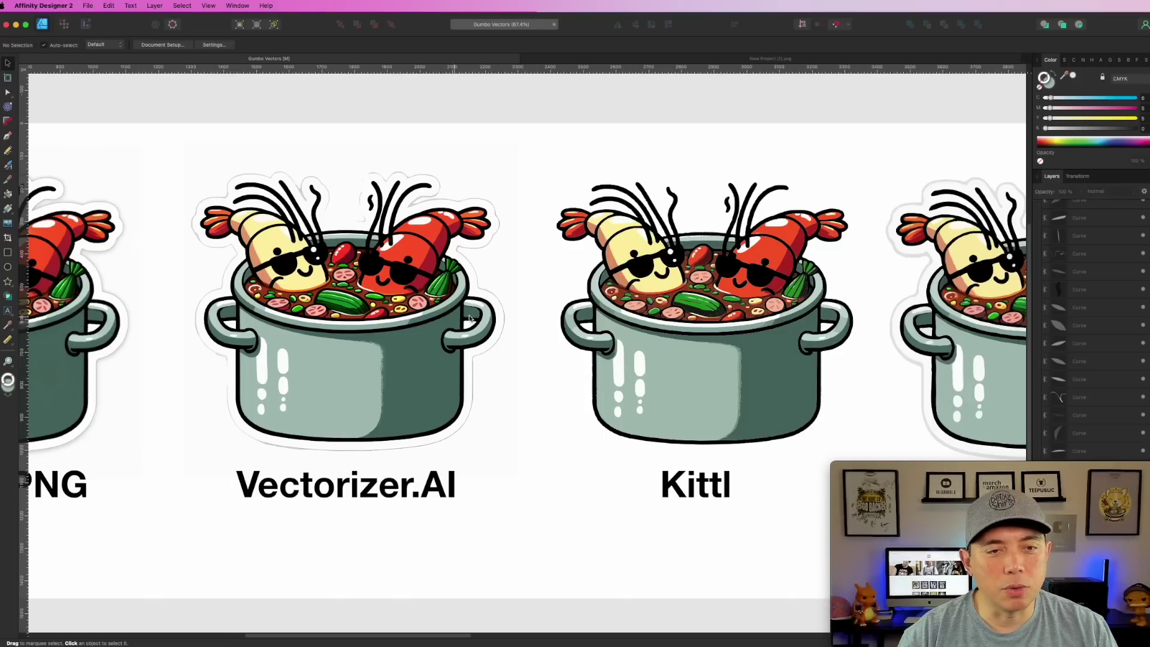
Switch to Affinity Designer and compare the Kittl tracing's handle, pot edge and yellow shrimp with the Vectorizer.AI tracing
{"action": "scroll", "coordinate": [612, 339], "scroll_direction": "up", "scroll_amount": 10}
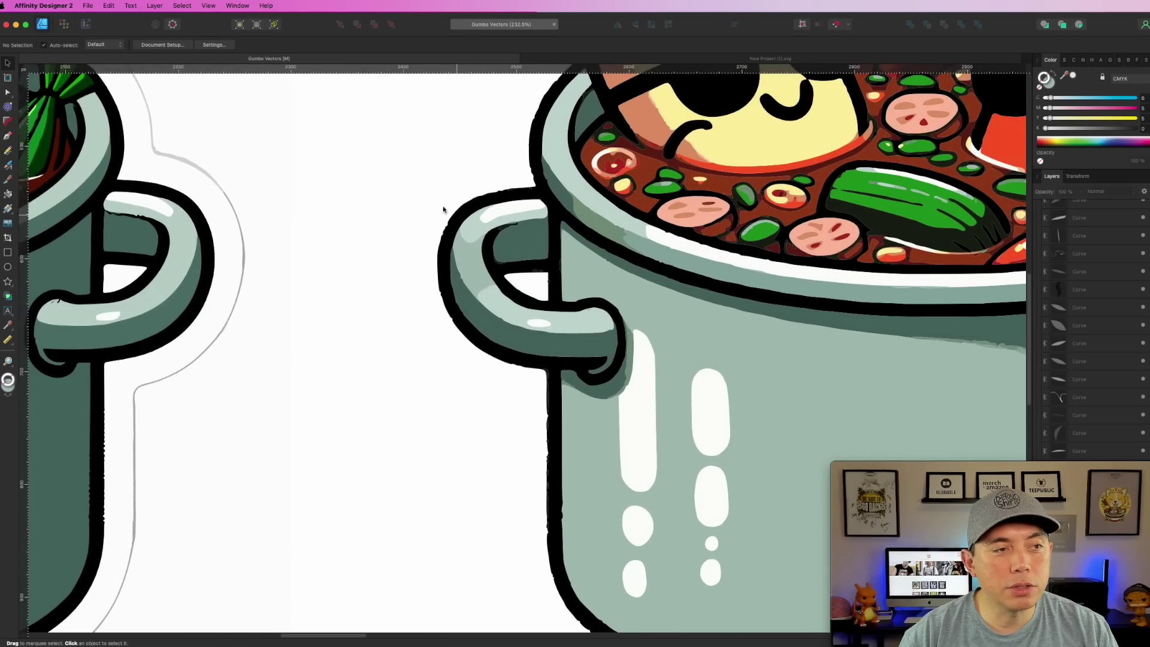
{"action": "left_click_drag", "start_coordinate": [443, 209], "coordinate": [530, 366]}
{"action": "scroll", "coordinate": [530, 366], "scroll_direction": "down", "scroll_amount": 4}
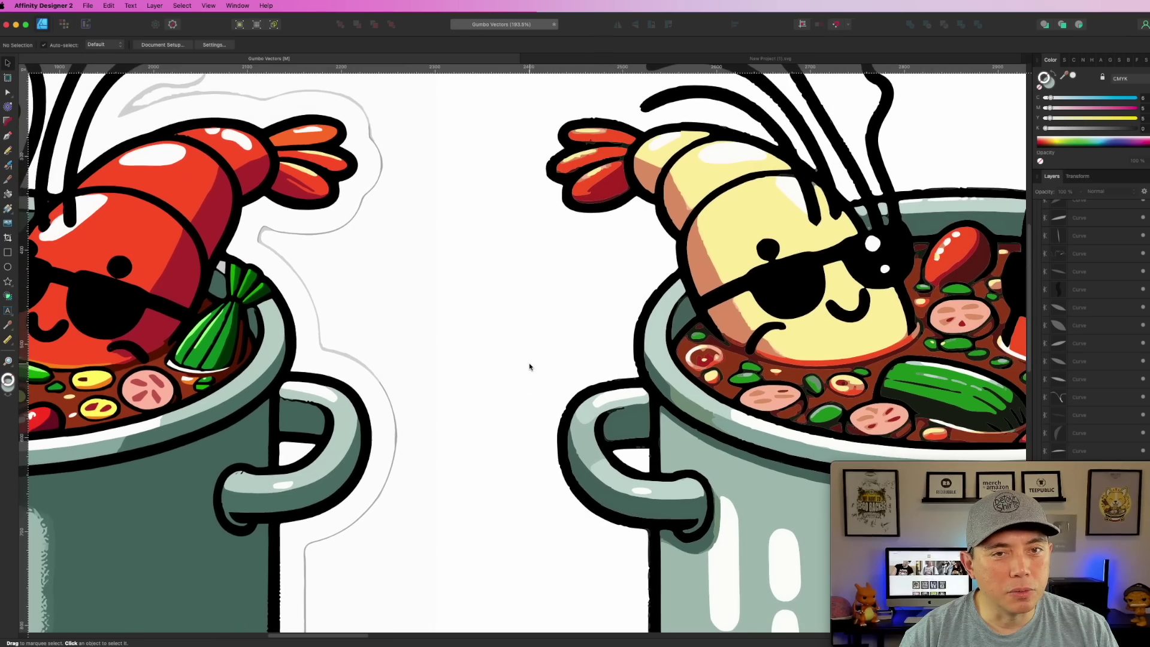
{"action": "scroll", "coordinate": [383, 266], "scroll_direction": "up", "scroll_amount": 2}
Examine the shrimp, vegetables and pot rim of the Kittl tracing against the neighboring gray-bordered tracing close up
{"action": "left_click_drag", "start_coordinate": [382, 266], "coordinate": [200, 226]}
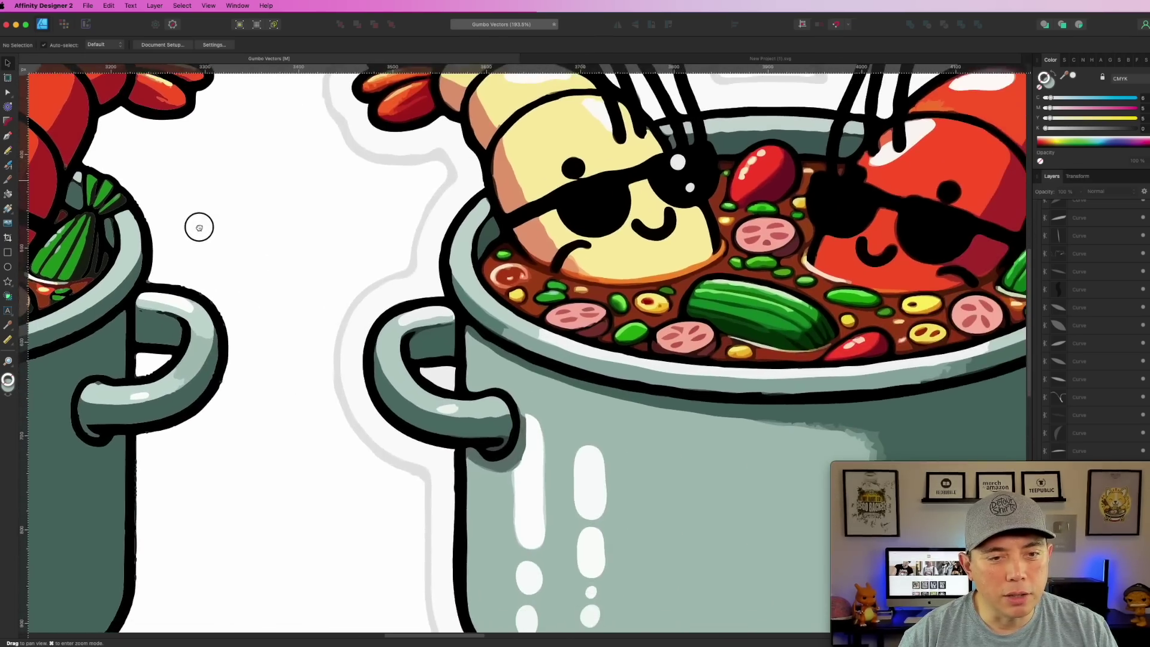
{"action": "left_click_drag", "start_coordinate": [426, 365], "coordinate": [809, 582]}
{"action": "left_click_drag", "start_coordinate": [473, 375], "coordinate": [213, 329]}
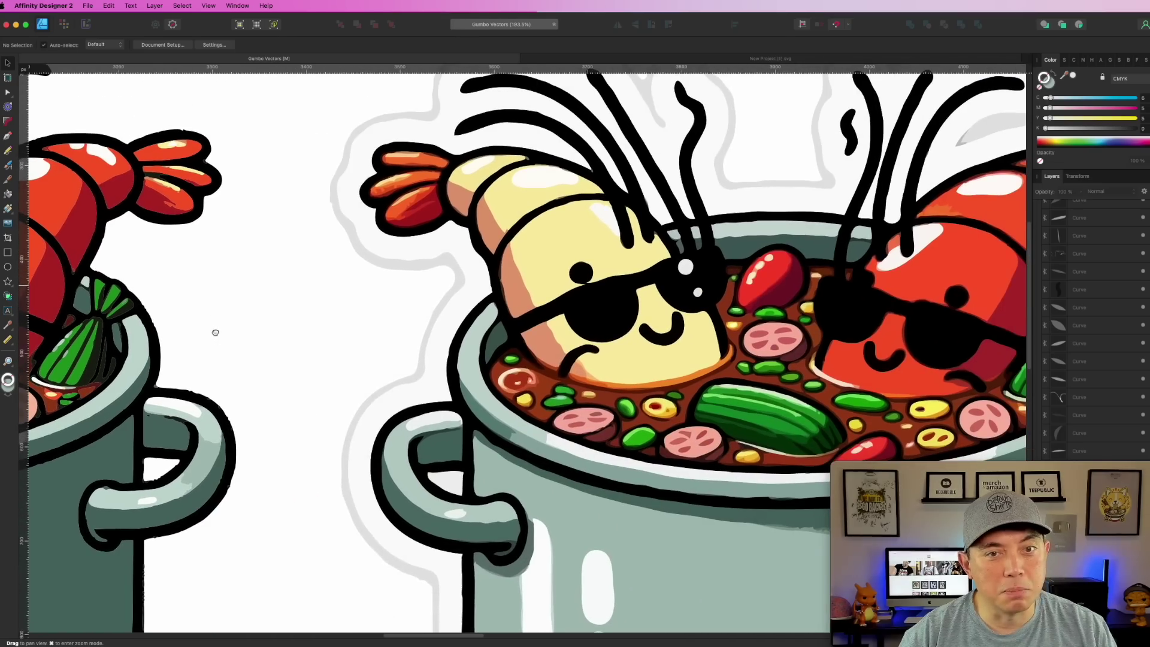
{"action": "left_click_drag", "start_coordinate": [515, 337], "coordinate": [505, 306]}
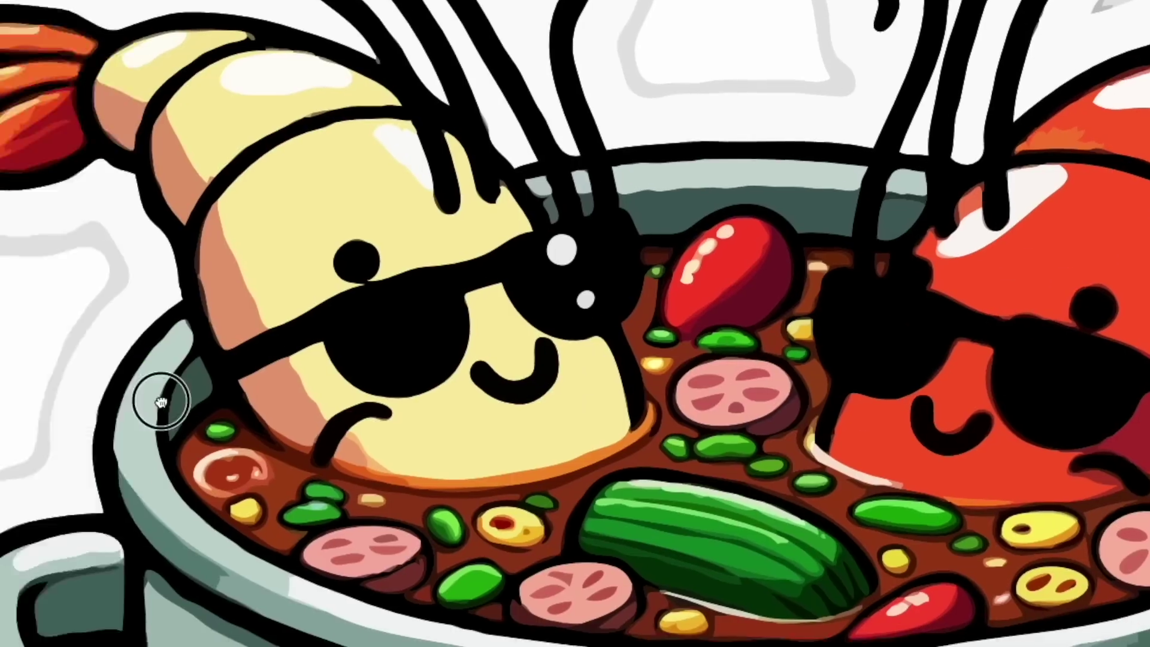
{"action": "left_click_drag", "start_coordinate": [159, 398], "coordinate": [27, 370]}
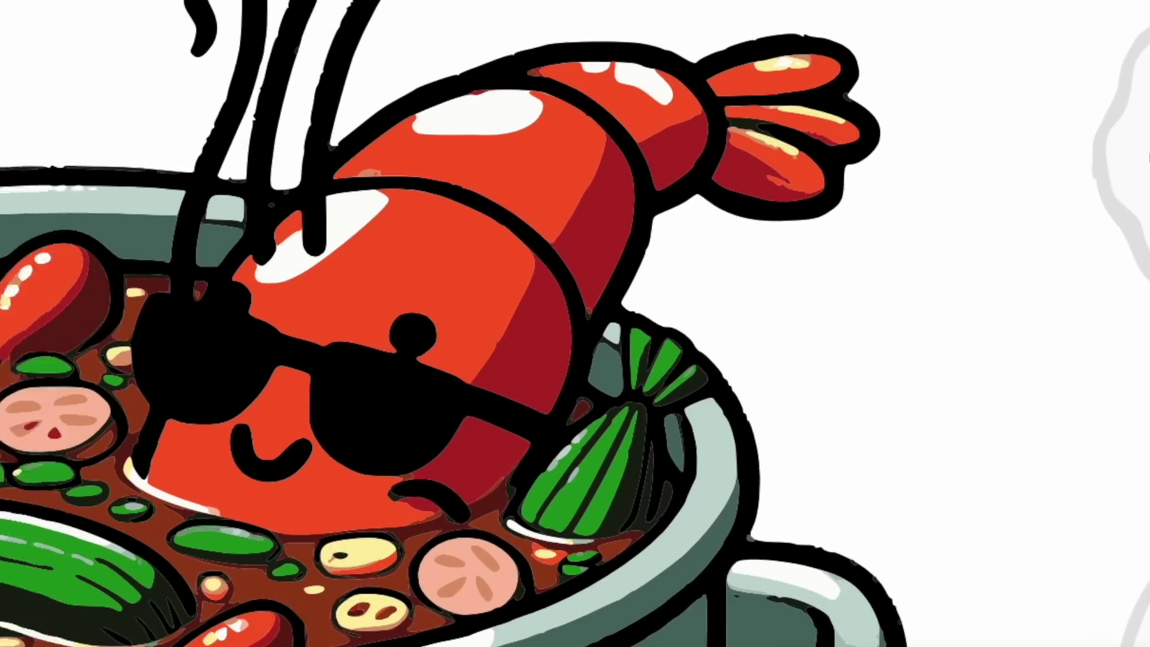
{"action": "left_click_drag", "start_coordinate": [235, 371], "coordinate": [99, 429]}
Compare the pot handle outlines of the Vectorizer.AI and Kittl tracings close up
{"action": "scroll", "coordinate": [99, 430], "scroll_direction": "down", "scroll_amount": 5}
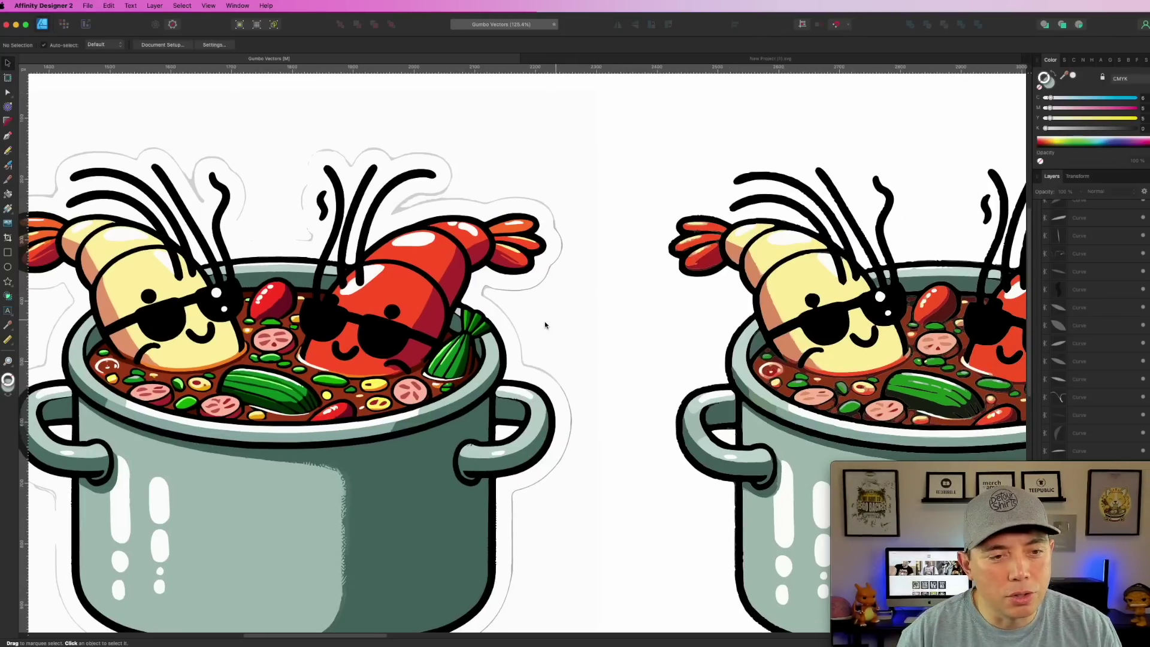
{"action": "scroll", "coordinate": [558, 425], "scroll_direction": "up", "scroll_amount": 5}
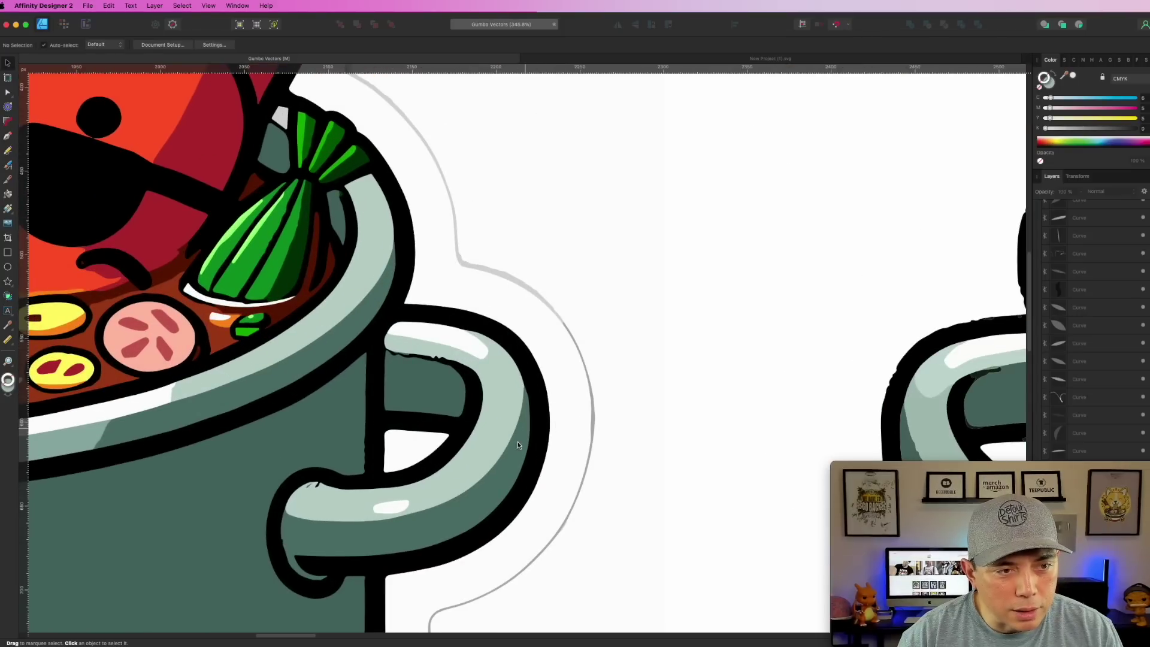
{"action": "left_click_drag", "start_coordinate": [863, 330], "coordinate": [383, 188]}
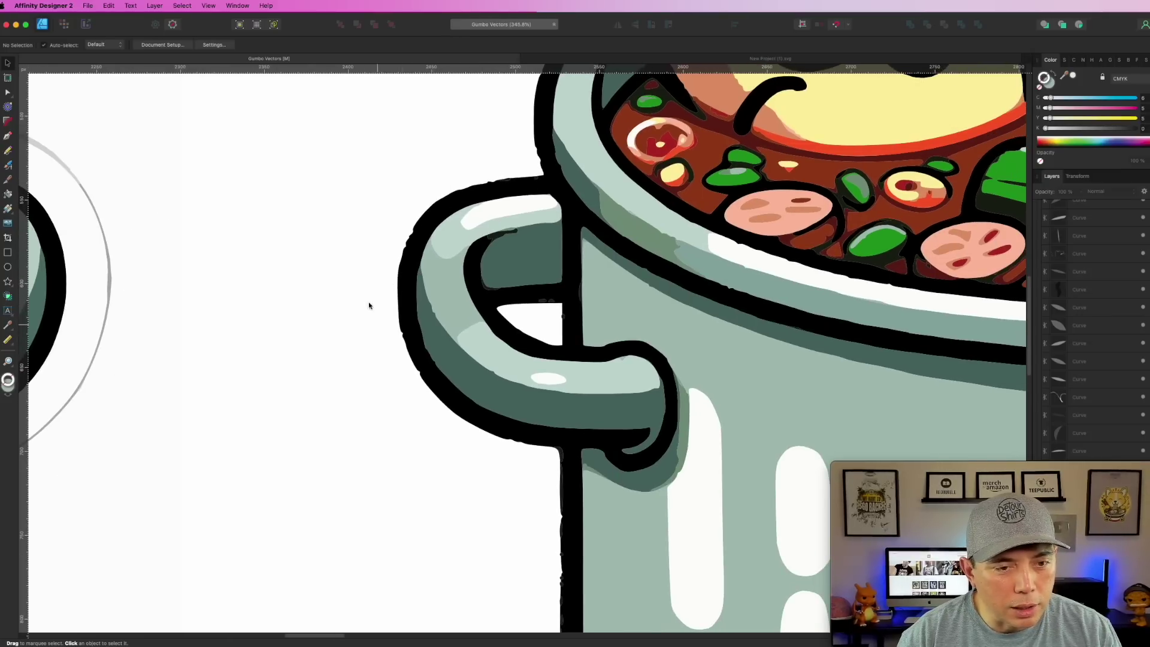
{"action": "scroll", "coordinate": [389, 326], "scroll_direction": "down", "scroll_amount": 10}
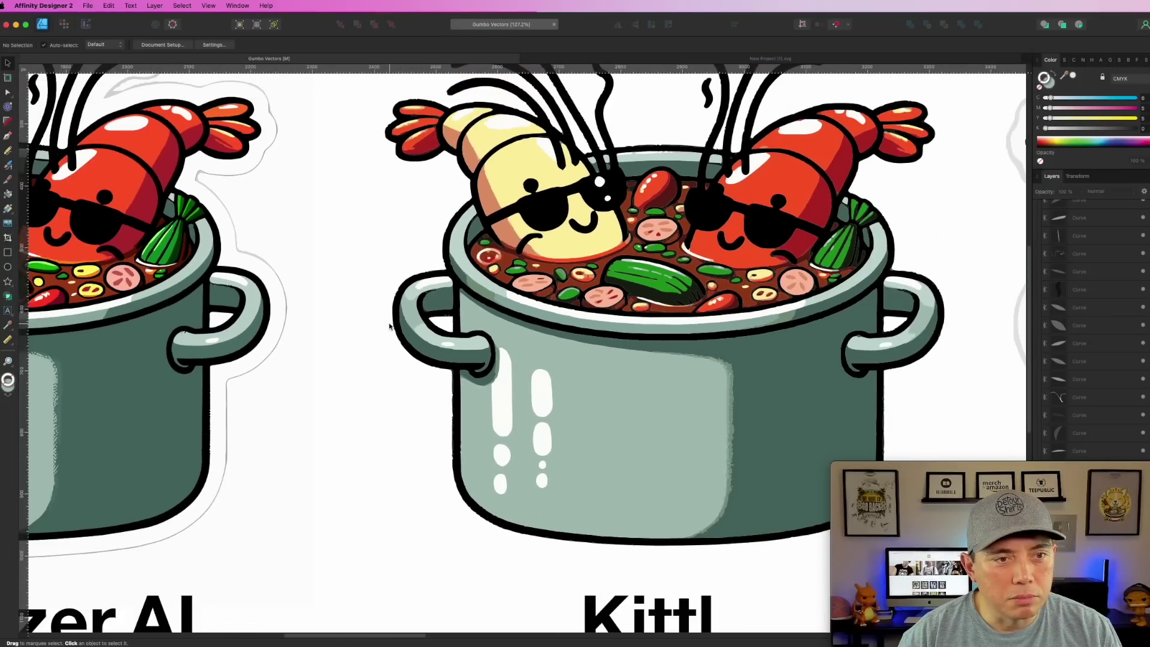
Review the whole Kittl pot side by side with the gray-bordered tracing next to it
{"action": "left_click_drag", "start_coordinate": [353, 227], "coordinate": [512, 307]}
{"action": "left_click_drag", "start_coordinate": [668, 285], "coordinate": [475, 291]}
{"action": "scroll", "coordinate": [475, 290], "scroll_direction": "down", "scroll_amount": 10}
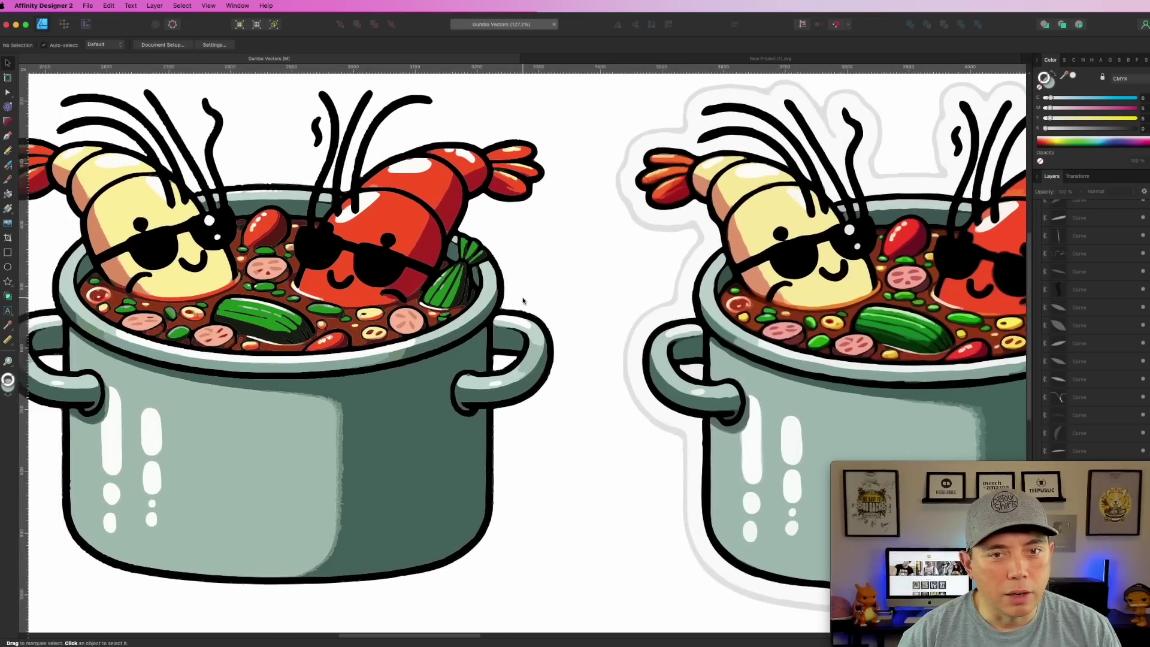
Review the labeled row of tracings from svgconverter.app to Vectorizer.com and back to Kittl and Vectorizer.AI
{"action": "scroll", "coordinate": [724, 281], "scroll_direction": "right", "scroll_amount": 20}
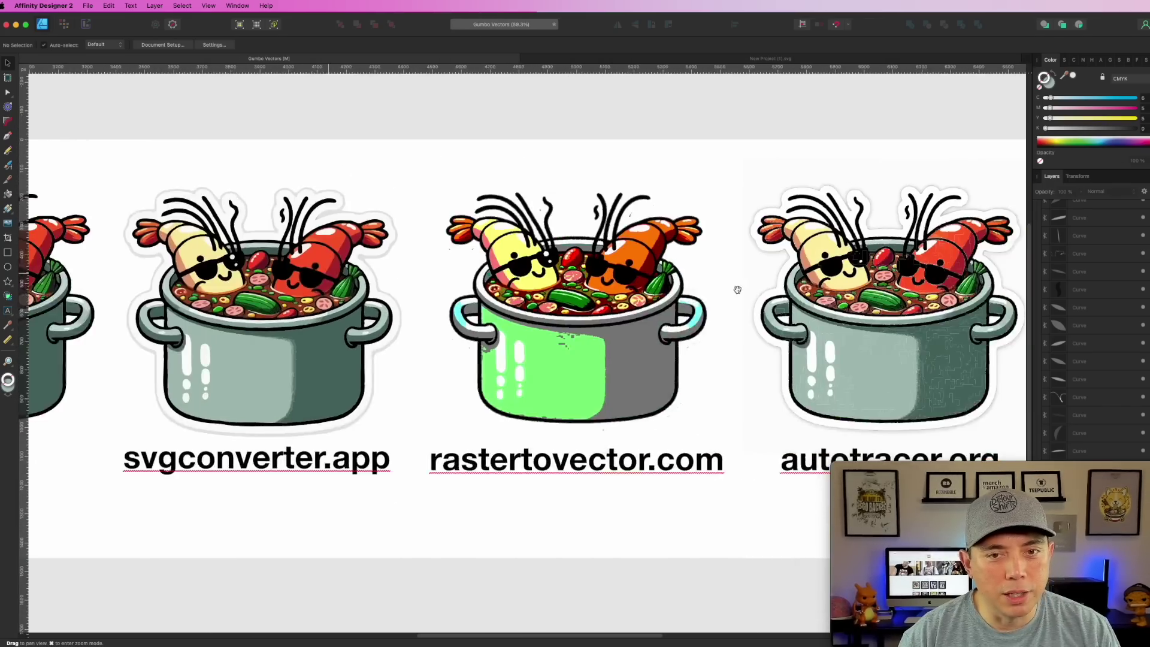
{"action": "scroll", "coordinate": [539, 301], "scroll_direction": "left", "scroll_amount": 20}
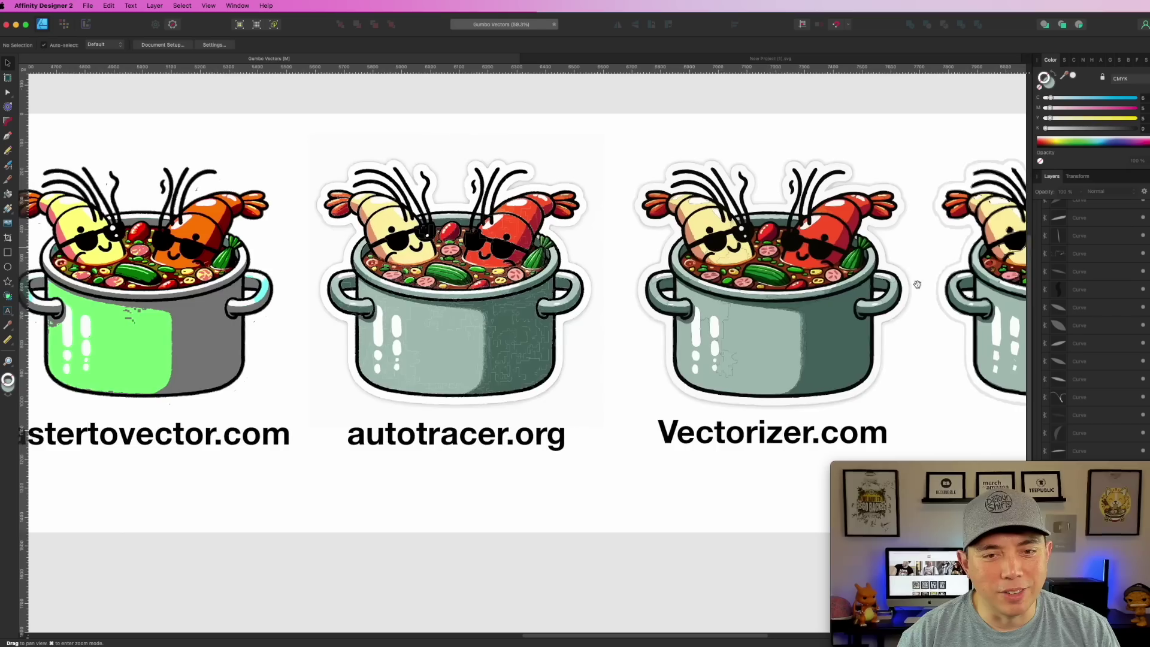
{"action": "scroll", "coordinate": [735, 346], "scroll_direction": "left", "scroll_amount": 10}
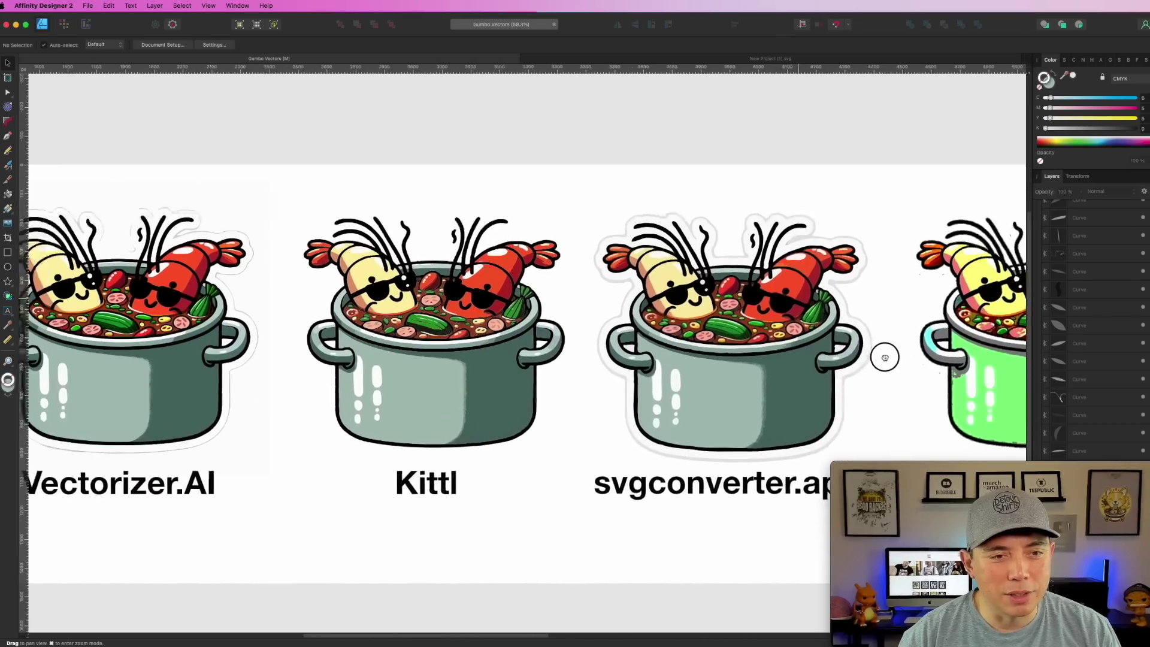
{"action": "scroll", "coordinate": [428, 326], "scroll_direction": "right", "scroll_amount": 2}
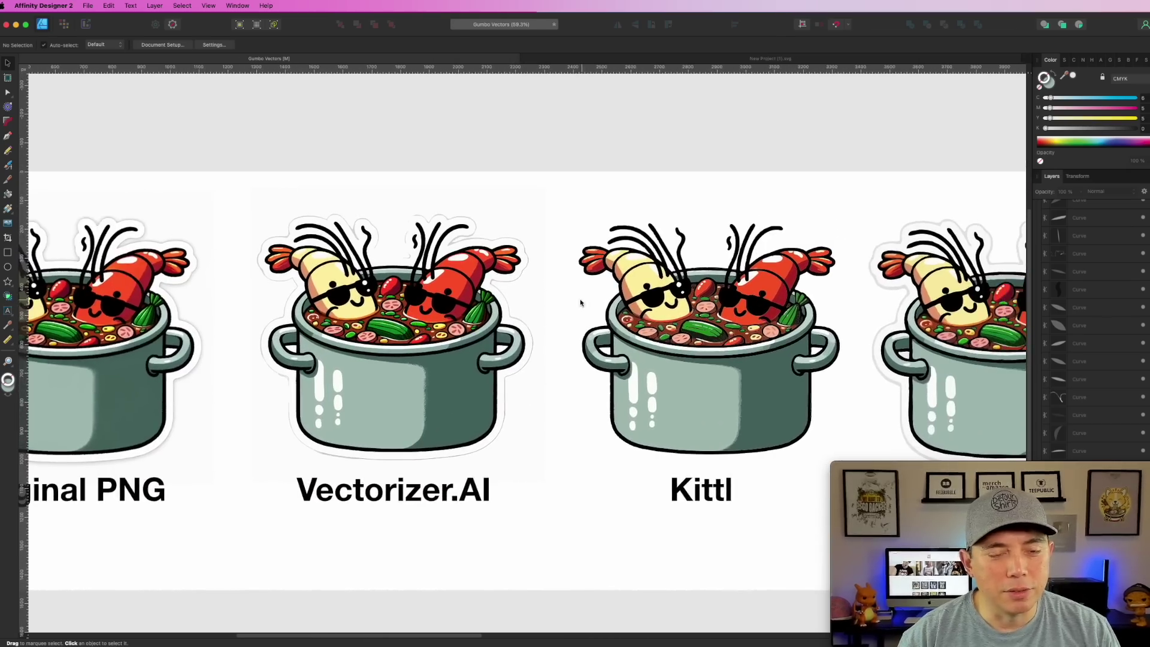
Compare the Vectorizer.AI tracing with the original PNG, examining the pot handles and edges close up
{"action": "scroll", "coordinate": [580, 300], "scroll_direction": "up", "scroll_amount": 3}
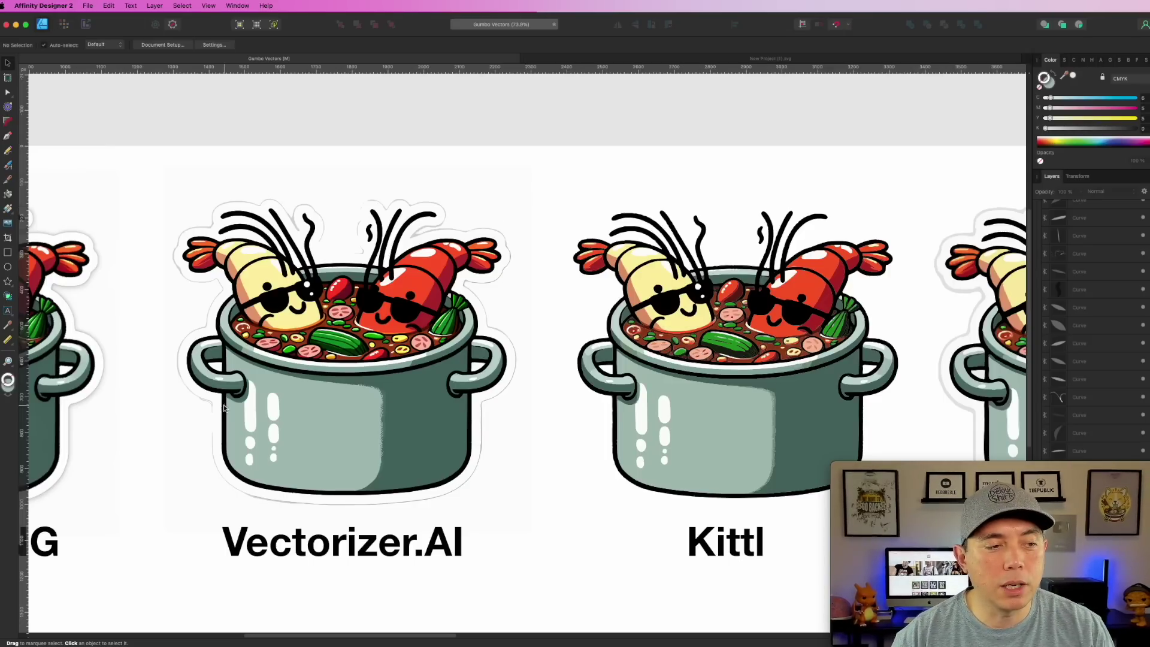
{"action": "scroll", "coordinate": [223, 408], "scroll_direction": "left", "scroll_amount": 5}
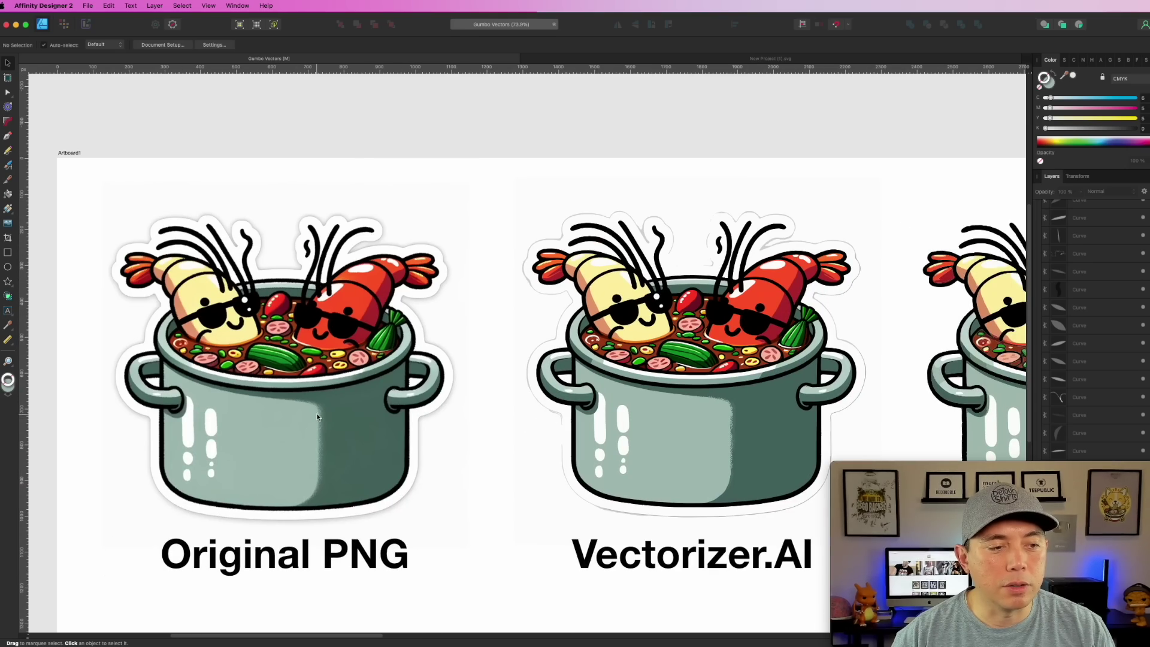
{"action": "scroll", "coordinate": [325, 416], "scroll_direction": "up", "scroll_amount": 5}
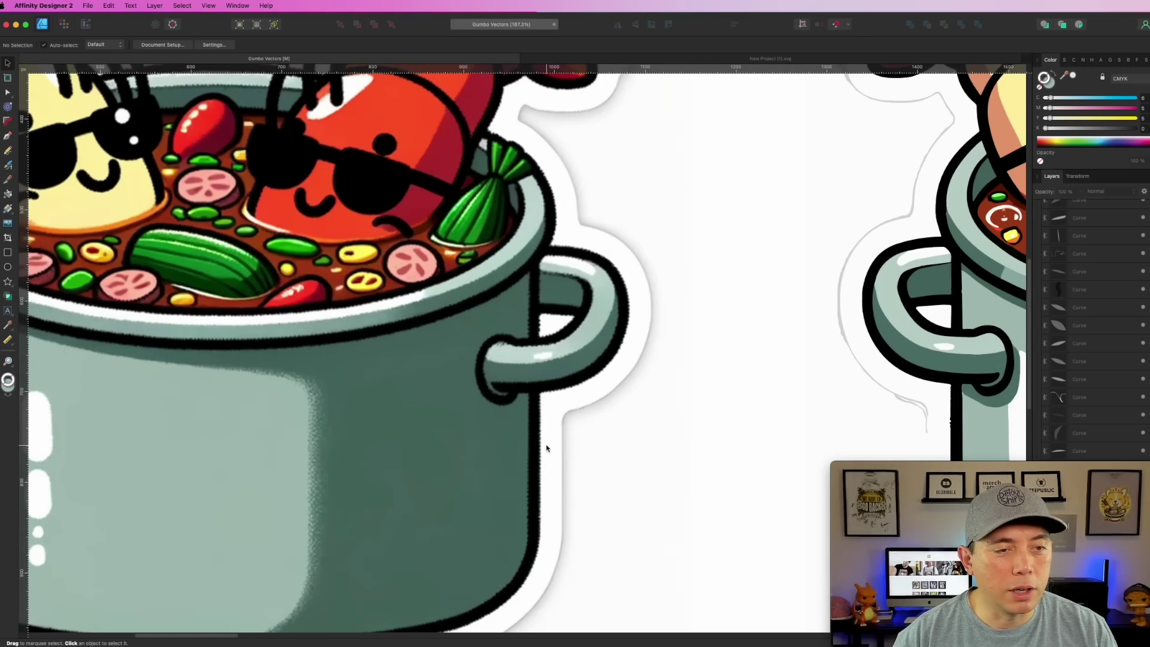
{"action": "scroll", "coordinate": [546, 447], "scroll_direction": "down", "scroll_amount": 5}
{"action": "left_click_drag", "start_coordinate": [613, 403], "coordinate": [409, 381]}
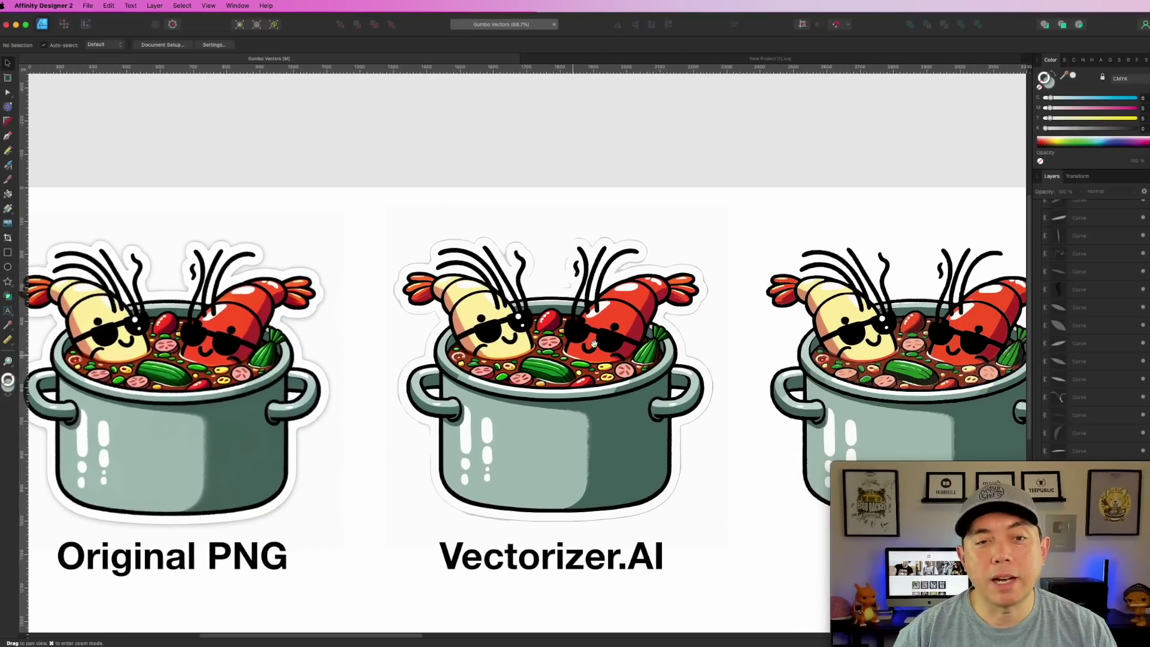
{"action": "scroll", "coordinate": [482, 374], "scroll_direction": "right", "scroll_amount": 5}
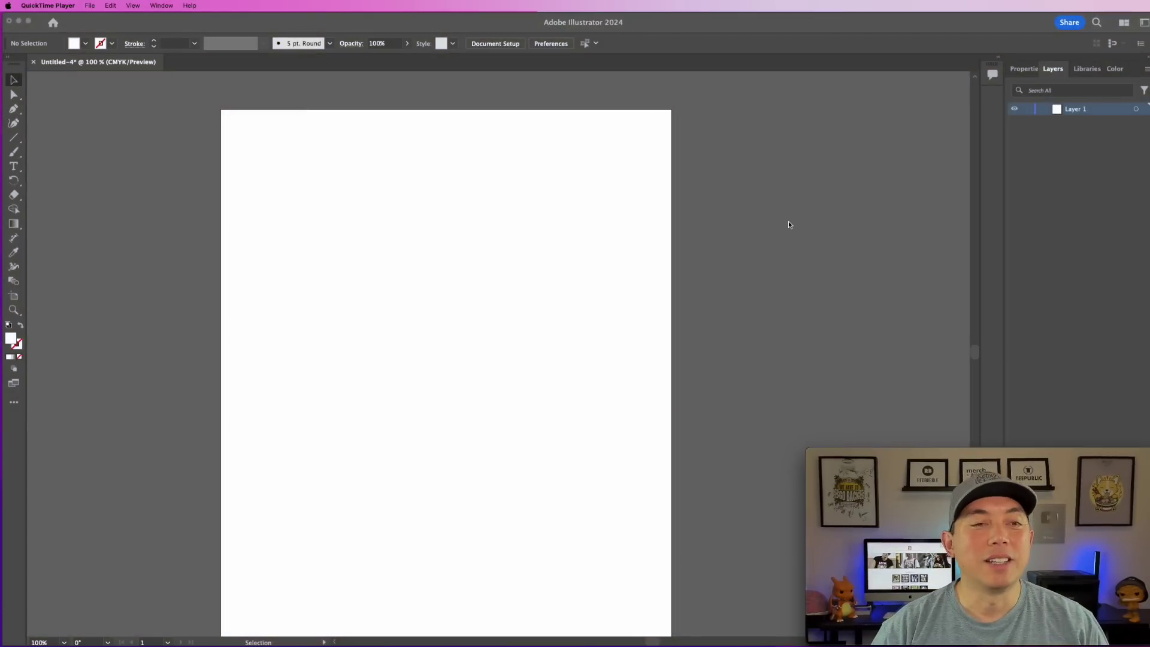
Switch to Adobe Illustrator and place Gumbo shirmp.png, scaled down to about 573 pt square to fit the artboard
{"action": "scroll", "coordinate": [803, 264], "scroll_direction": "down", "scroll_amount": 2}
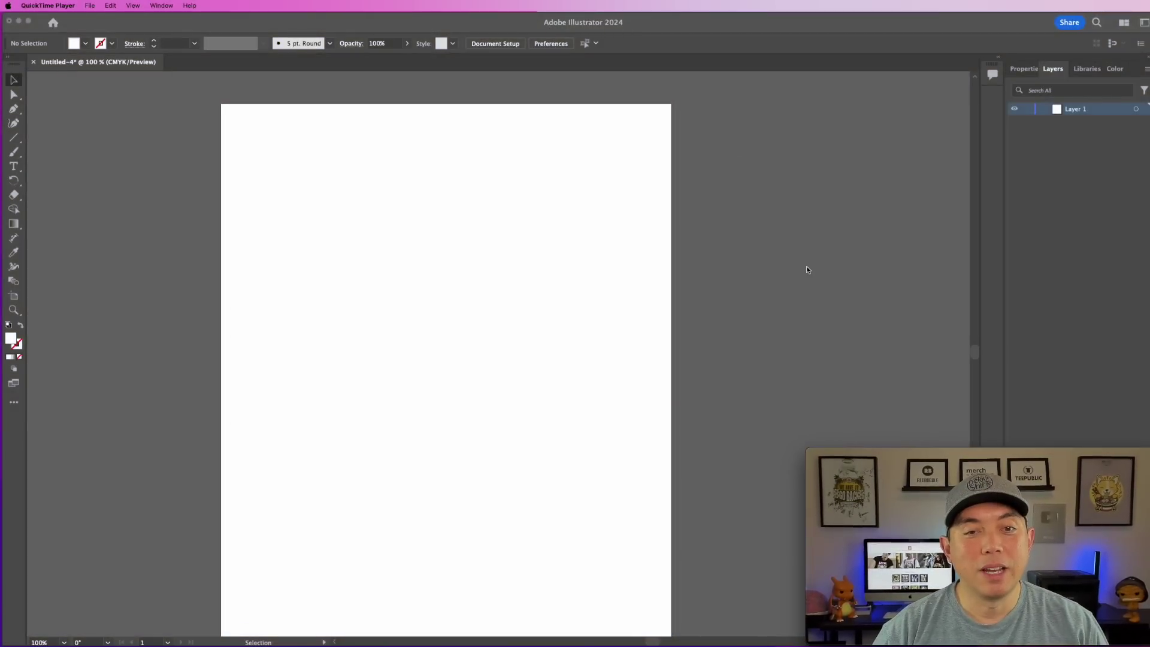
{"action": "scroll", "coordinate": [807, 270], "scroll_direction": "down", "scroll_amount": 1}
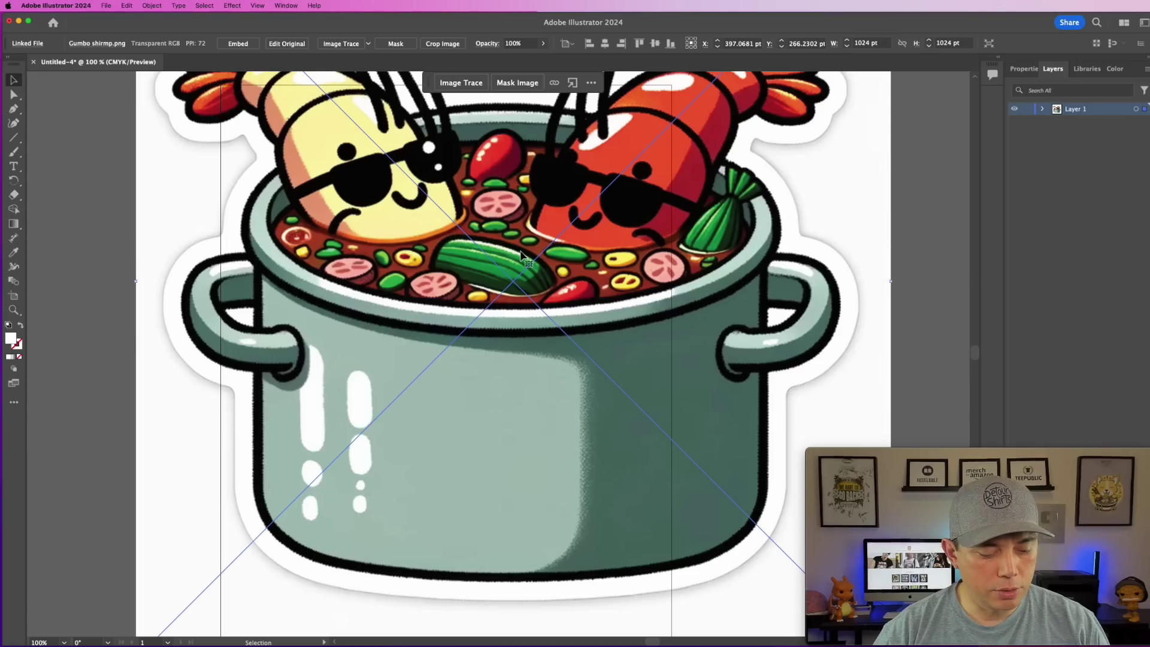
{"action": "scroll", "coordinate": [520, 255], "scroll_direction": "down", "scroll_amount": 3}
{"action": "scroll", "coordinate": [520, 255], "scroll_direction": "up", "scroll_amount": 2}
{"action": "scroll", "coordinate": [520, 255], "scroll_direction": "down", "scroll_amount": 1}
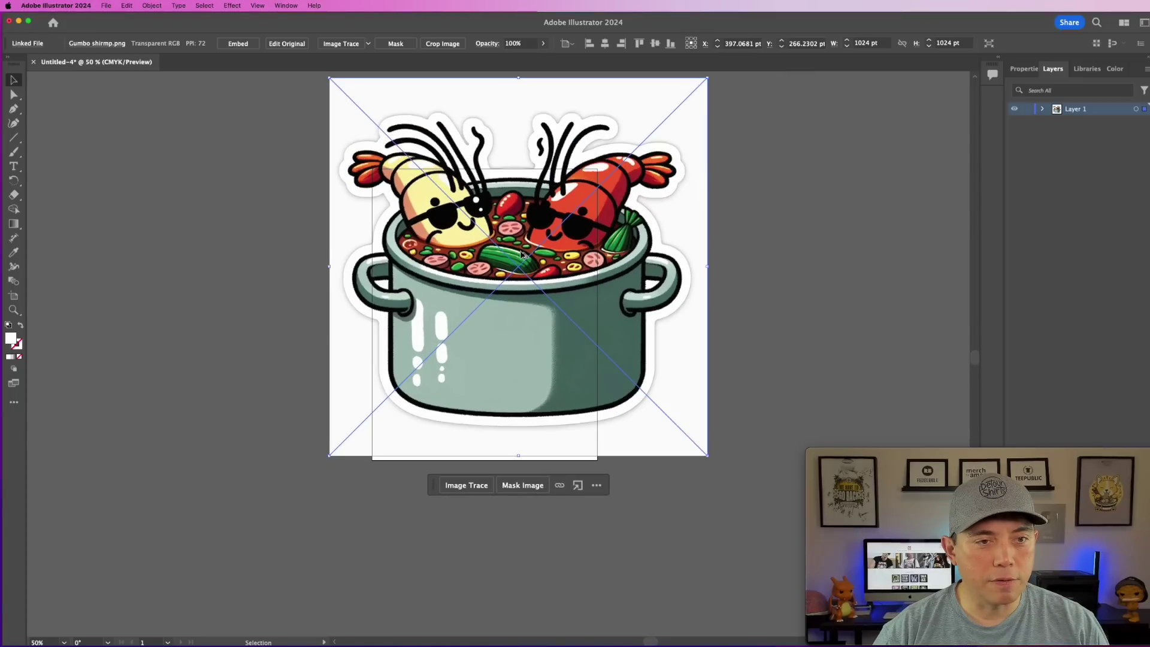
{"action": "left_click_drag", "start_coordinate": [705, 77], "coordinate": [589, 183]}
{"action": "mouse_move", "coordinate": [330, 456]}
{"action": "left_mouse_down"}
{"action": "mouse_move", "coordinate": [380, 419]}
{"action": "mouse_move", "coordinate": [378, 408]}
{"action": "left_mouse_up"}
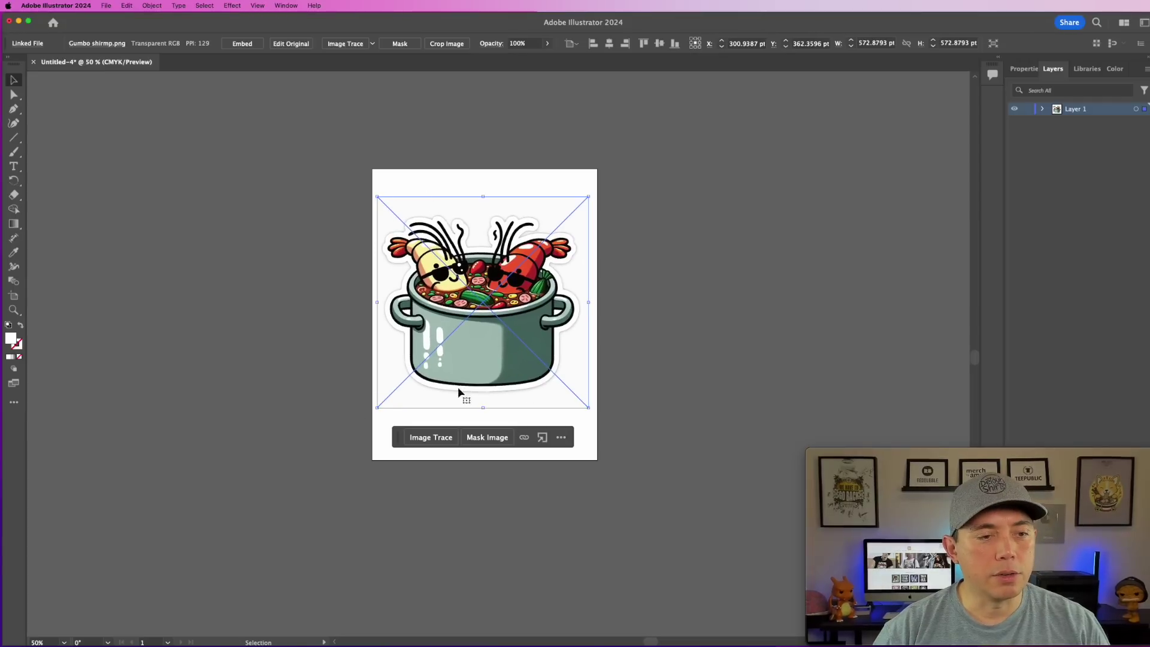
Try the default Image Trace on the placed shrimp image, and undo the tracing
{"action": "left_click", "coordinate": [429, 438]}
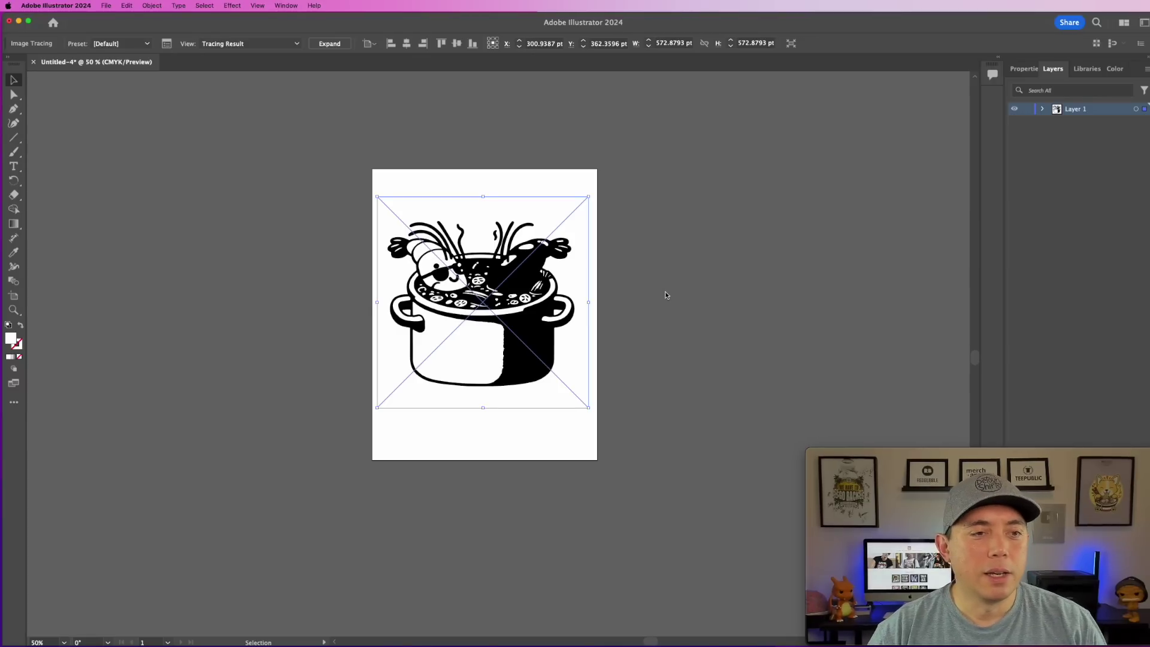
{"action": "key", "text": "super+z"}
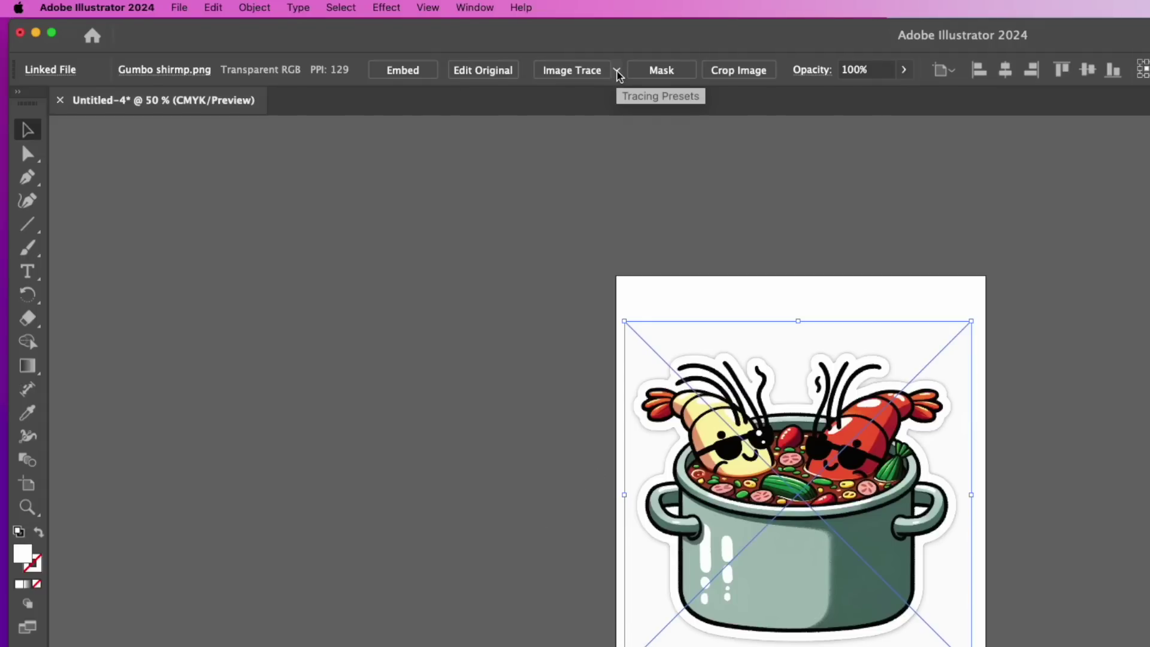
Open the Image Trace settings and trace the shrimp image with the High Fidelity Photo preset
{"action": "left_click", "coordinate": [475, 8]}
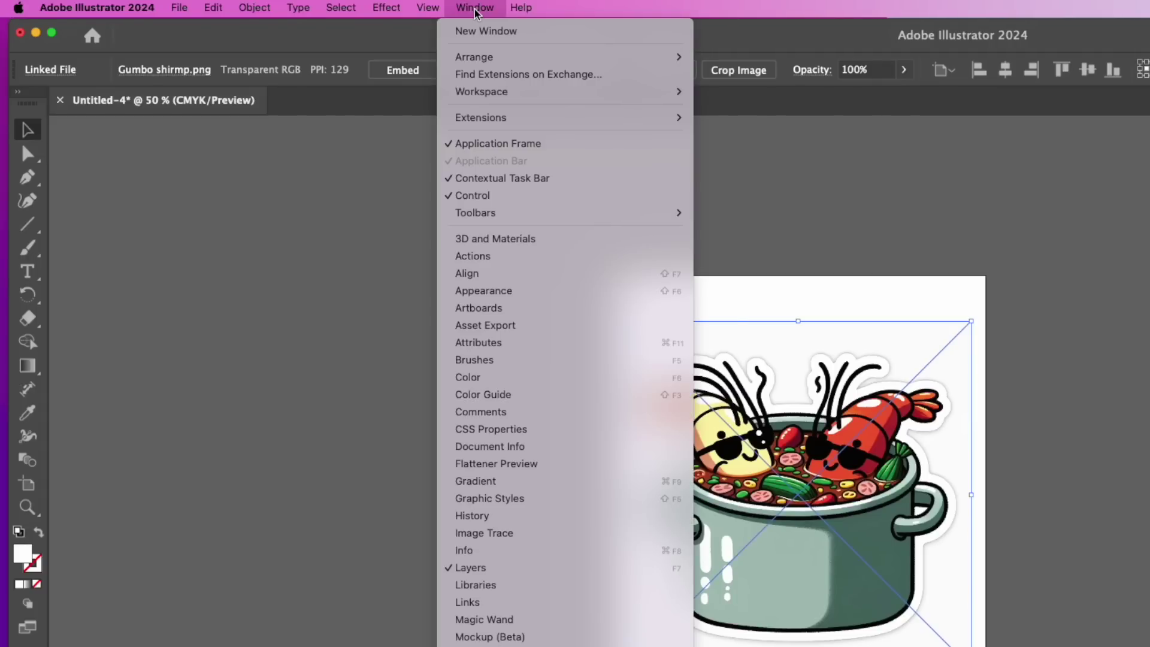
{"action": "left_click", "coordinate": [484, 533]}
{"action": "left_click_drag", "start_coordinate": [247, 178], "coordinate": [261, 155]}
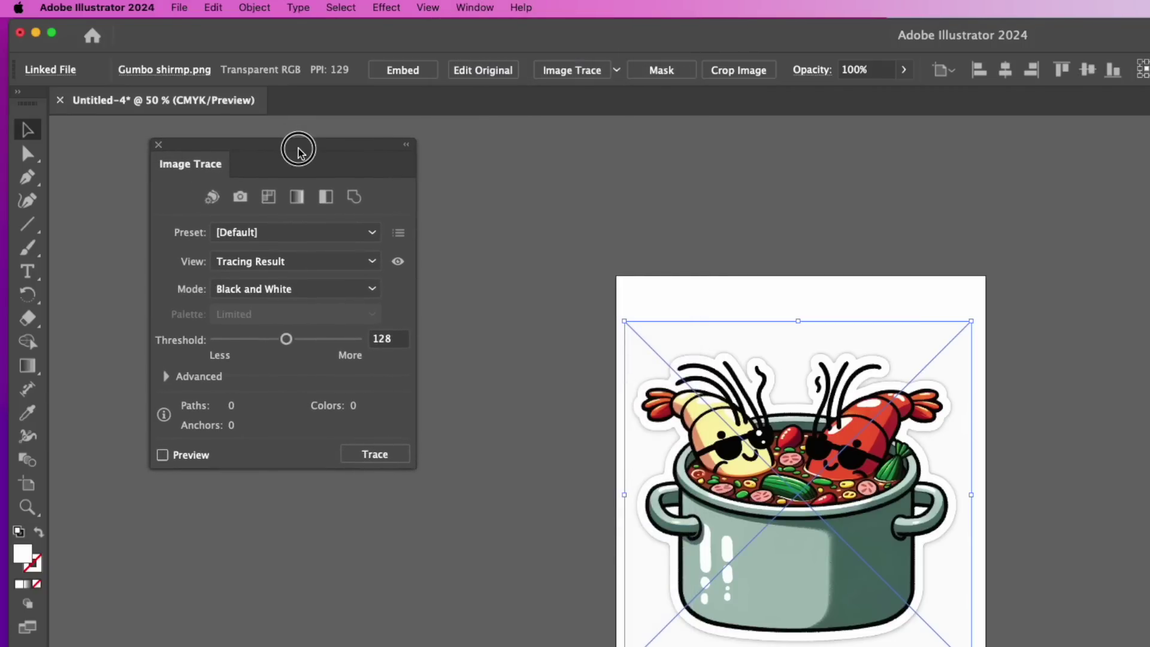
{"action": "left_click", "coordinate": [616, 70]}
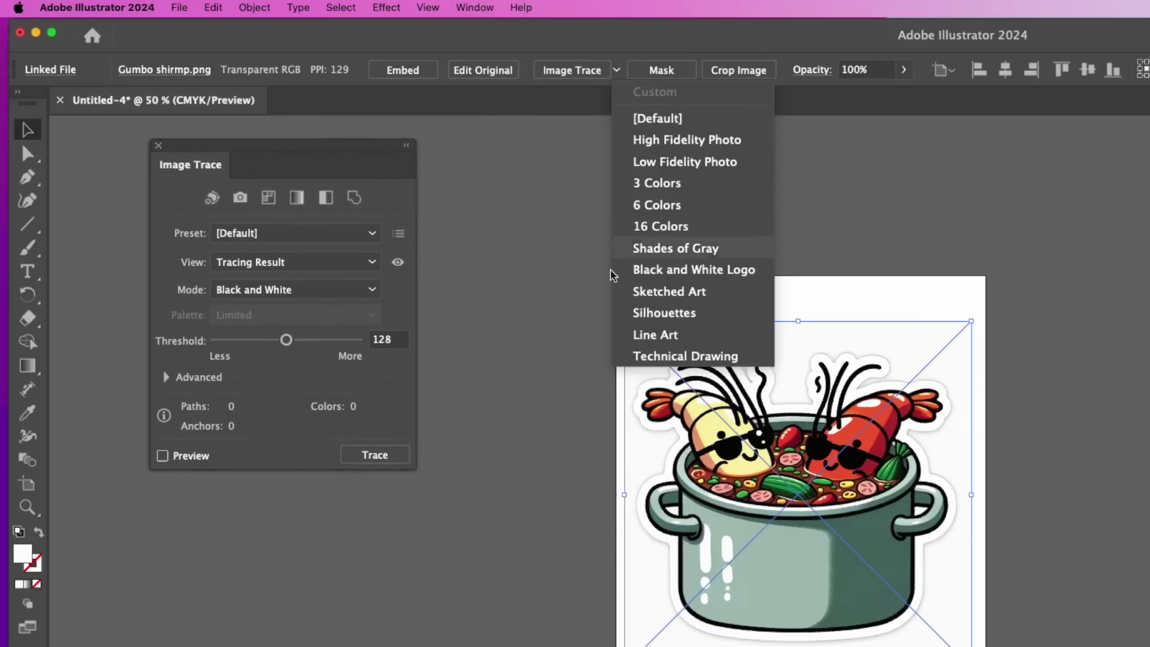
{"action": "left_click", "coordinate": [373, 235]}
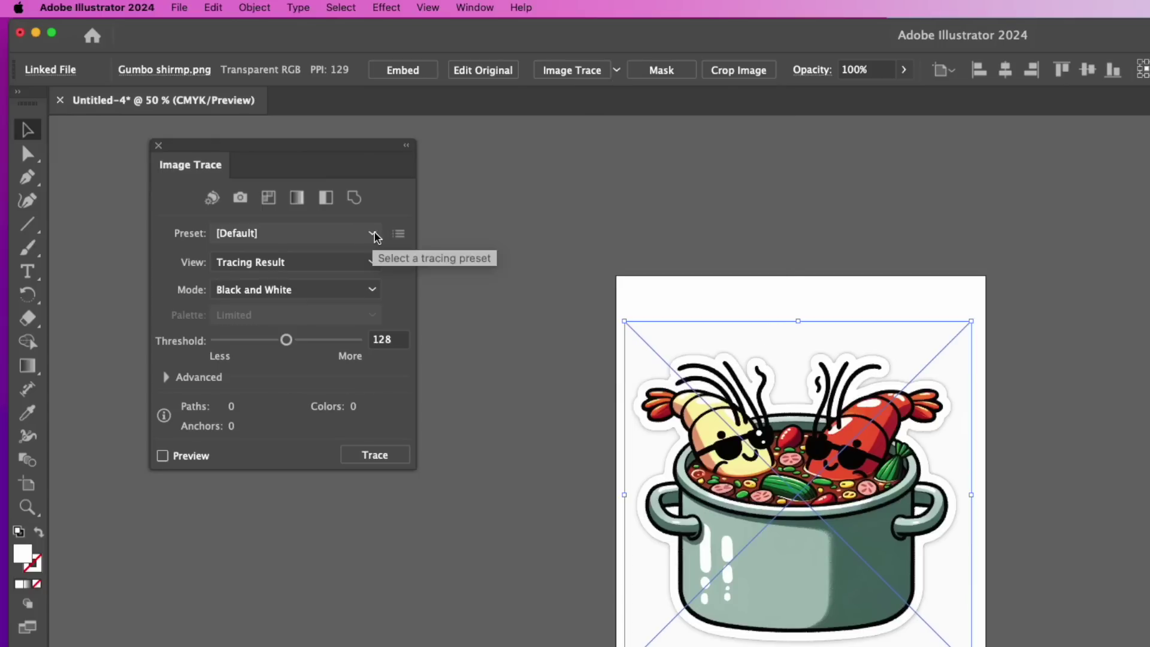
{"action": "left_click", "coordinate": [373, 235]}
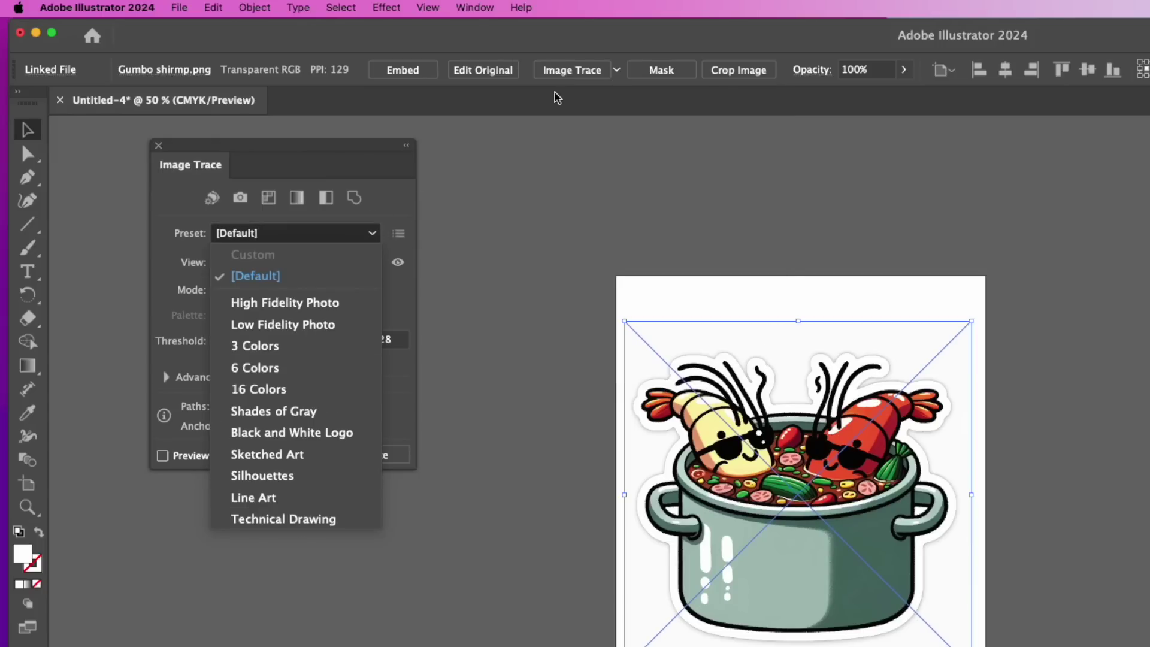
{"action": "left_click", "coordinate": [281, 302]}
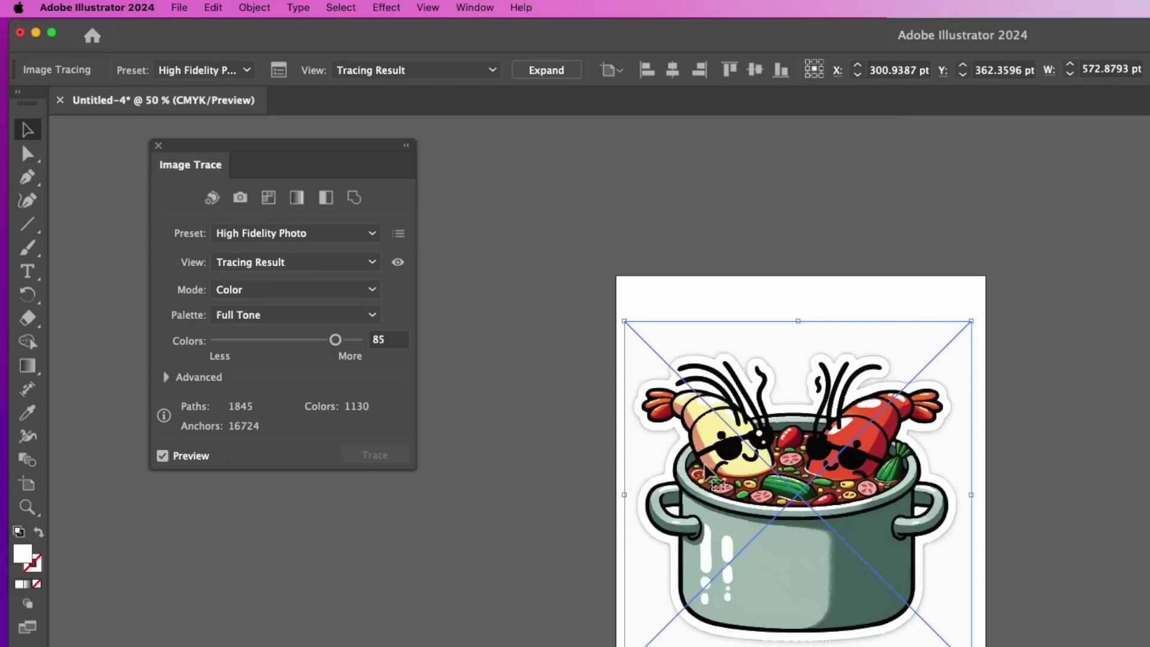
Examine the trace close up as Tracing Result with Outlines, and return the view to Tracing Result
{"action": "left_click", "coordinate": [372, 262]}
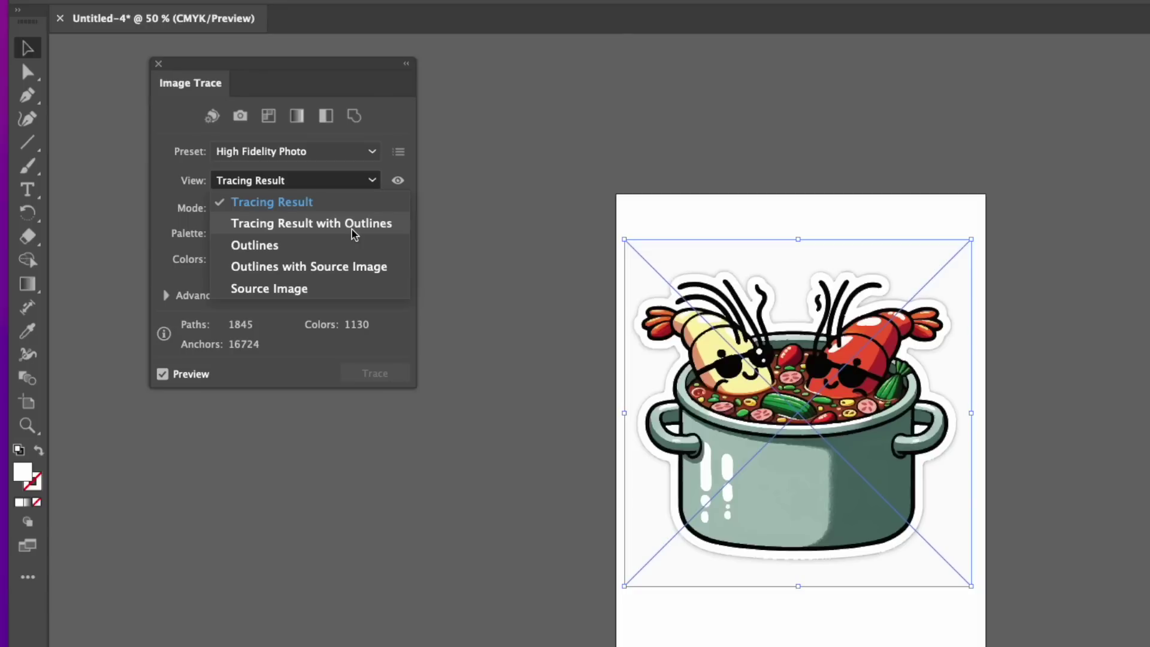
{"action": "left_click", "coordinate": [331, 224]}
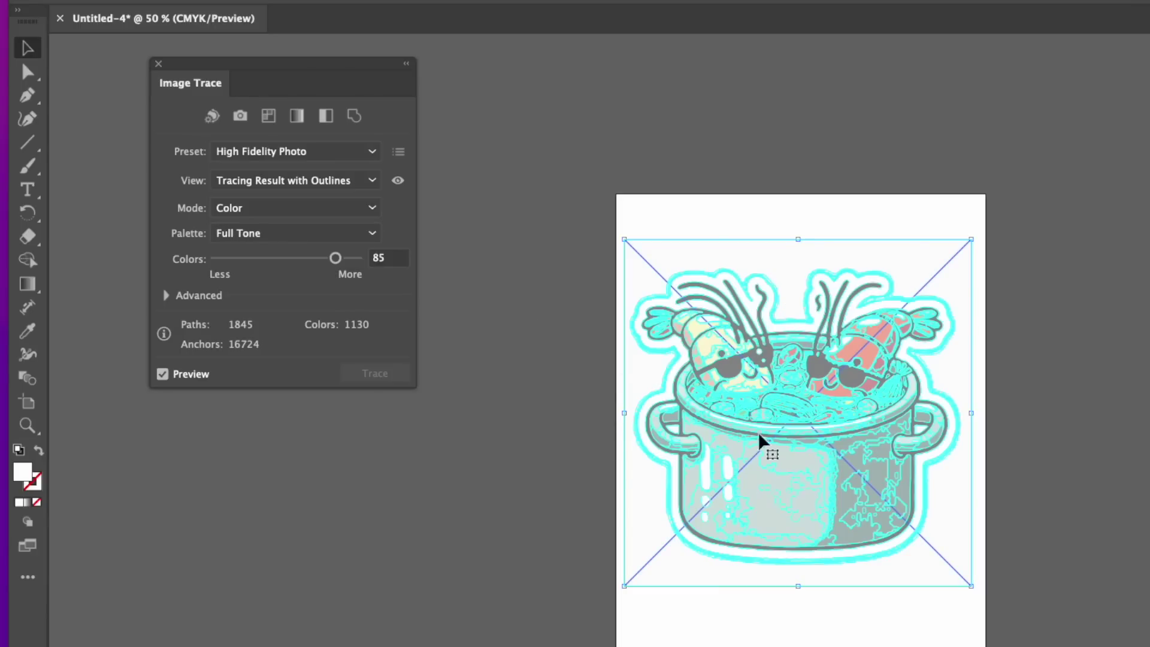
{"action": "scroll", "coordinate": [753, 439], "scroll_direction": "up", "scroll_amount": 5}
{"action": "scroll", "coordinate": [754, 438], "scroll_direction": "down", "scroll_amount": 2}
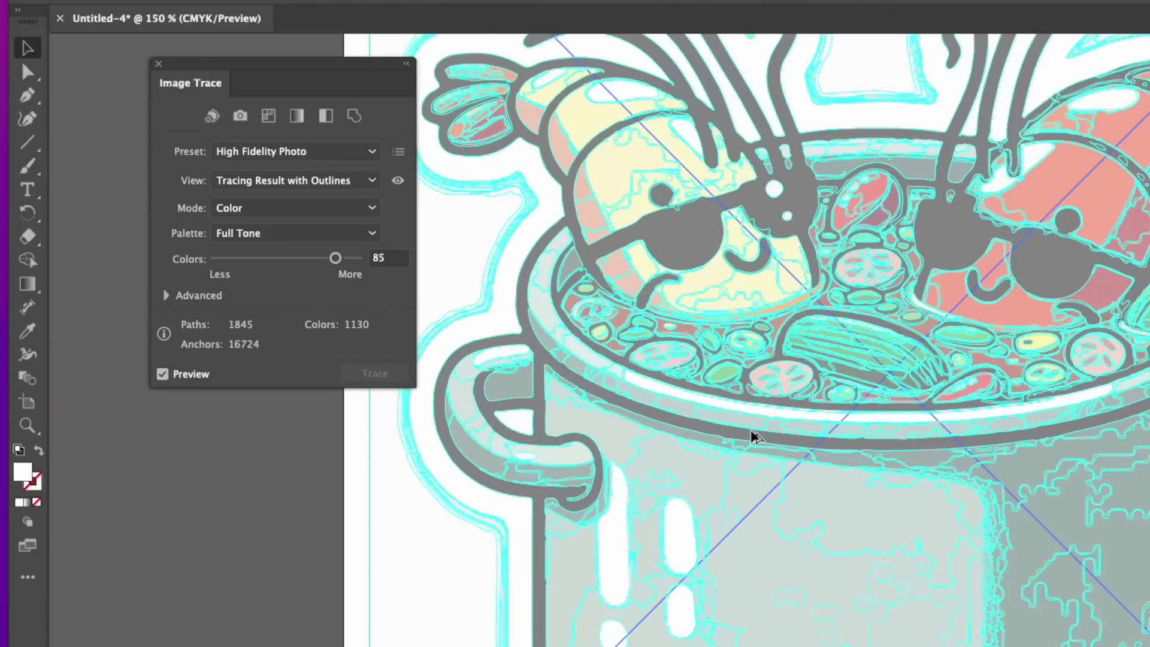
{"action": "scroll", "coordinate": [754, 438], "scroll_direction": "down", "scroll_amount": 1}
{"action": "scroll", "coordinate": [754, 438], "scroll_direction": "up", "scroll_amount": 1}
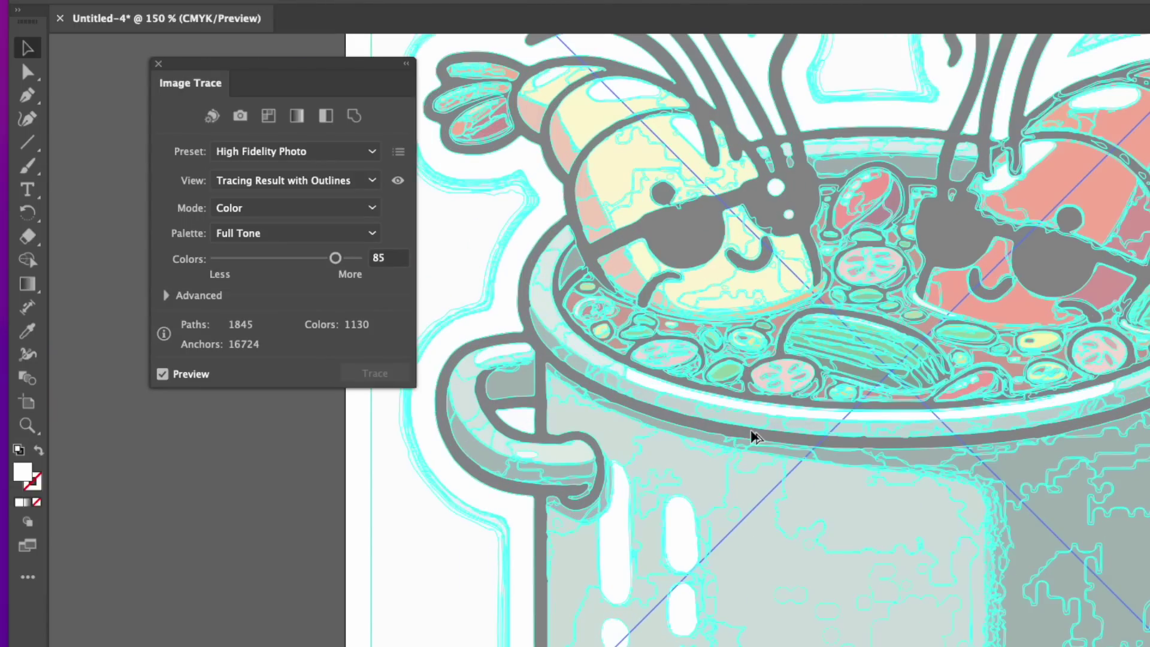
{"action": "scroll", "coordinate": [754, 438], "scroll_direction": "down", "scroll_amount": 1}
{"action": "left_click", "coordinate": [362, 182]}
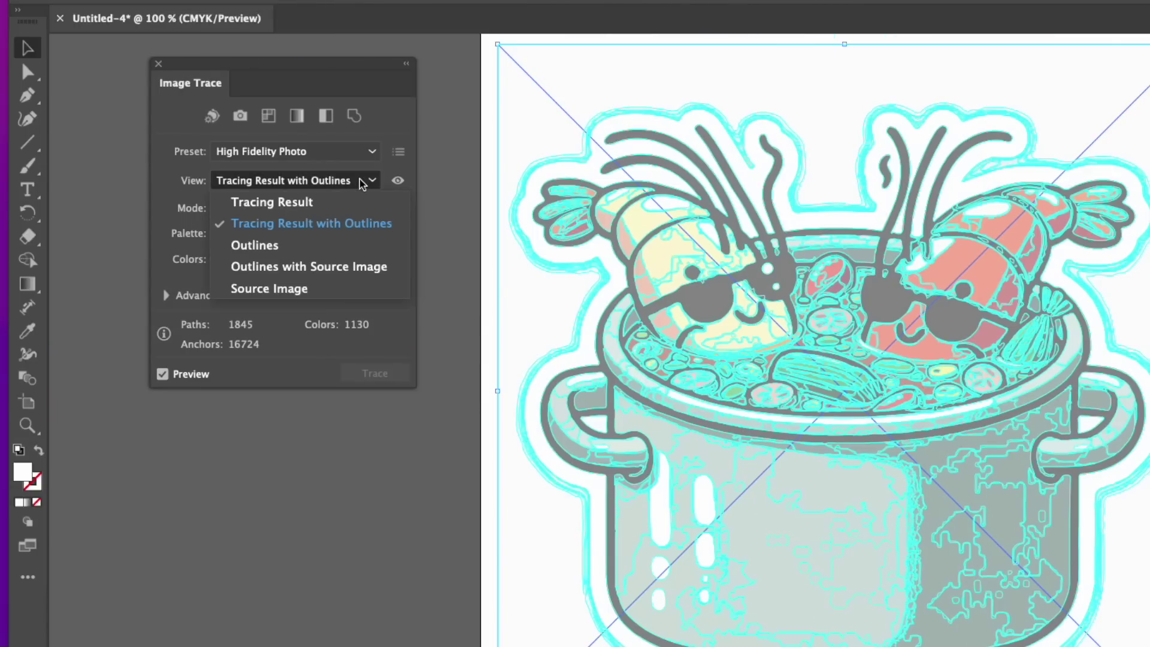
{"action": "left_click", "coordinate": [308, 204]}
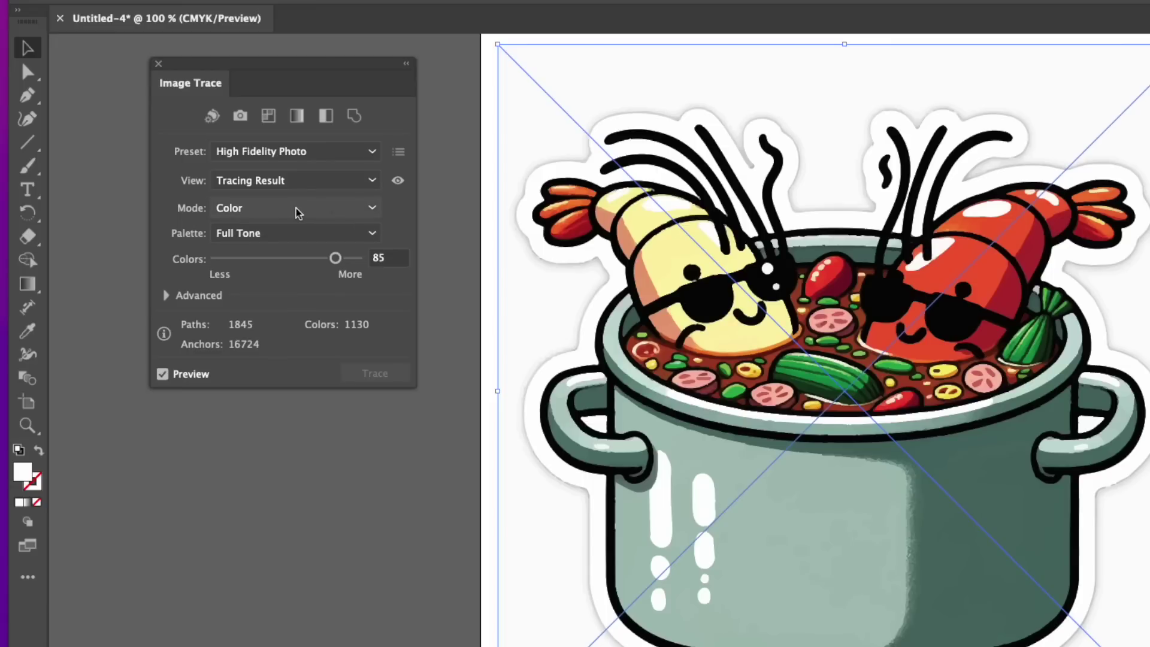
Raise the trace's Colors to 100 and its Corners to 100%, keeping the Color mode
{"action": "left_click", "coordinate": [298, 213]}
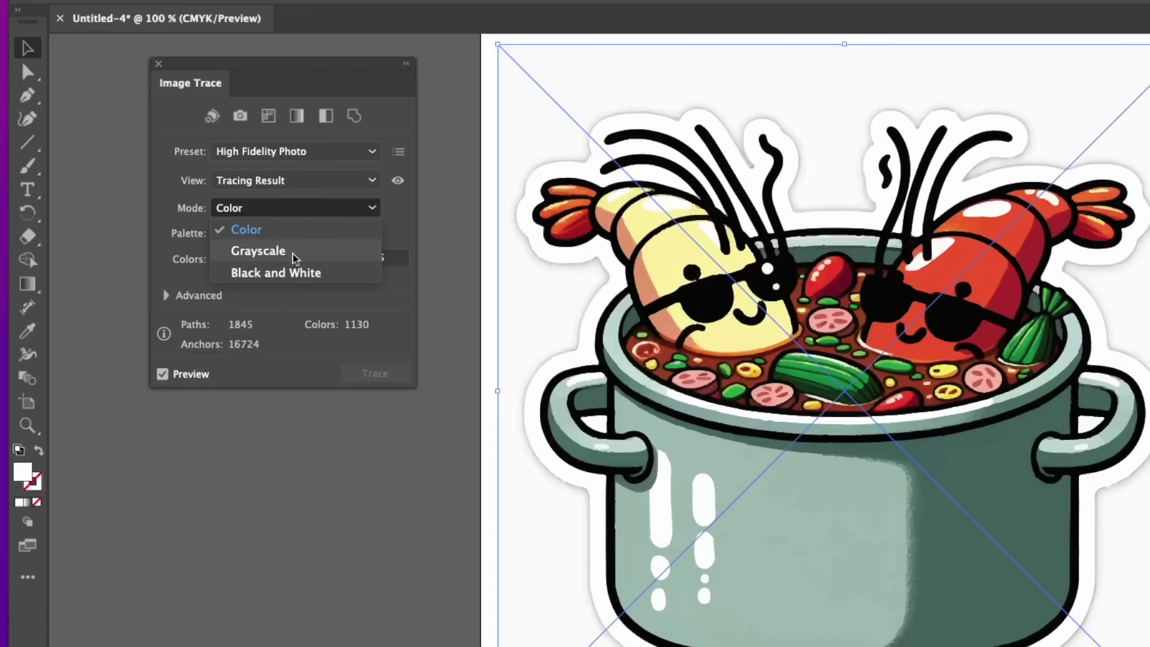
{"action": "left_click", "coordinate": [406, 227]}
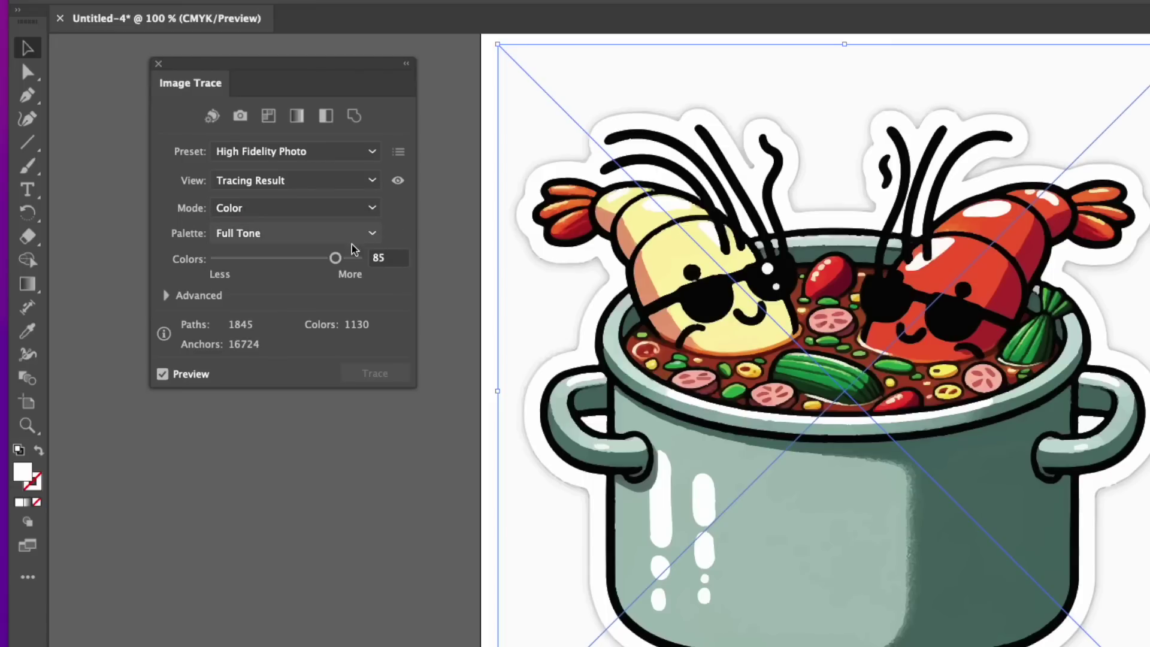
{"action": "left_click_drag", "start_coordinate": [337, 259], "coordinate": [361, 257]}
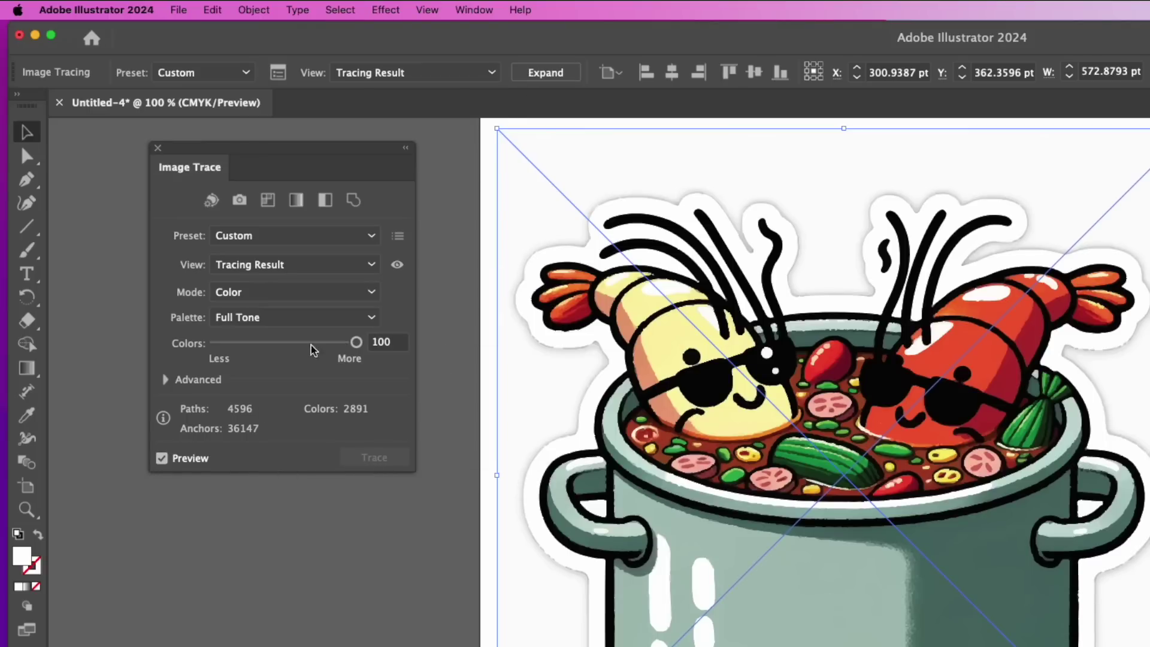
{"action": "left_click", "coordinate": [164, 380]}
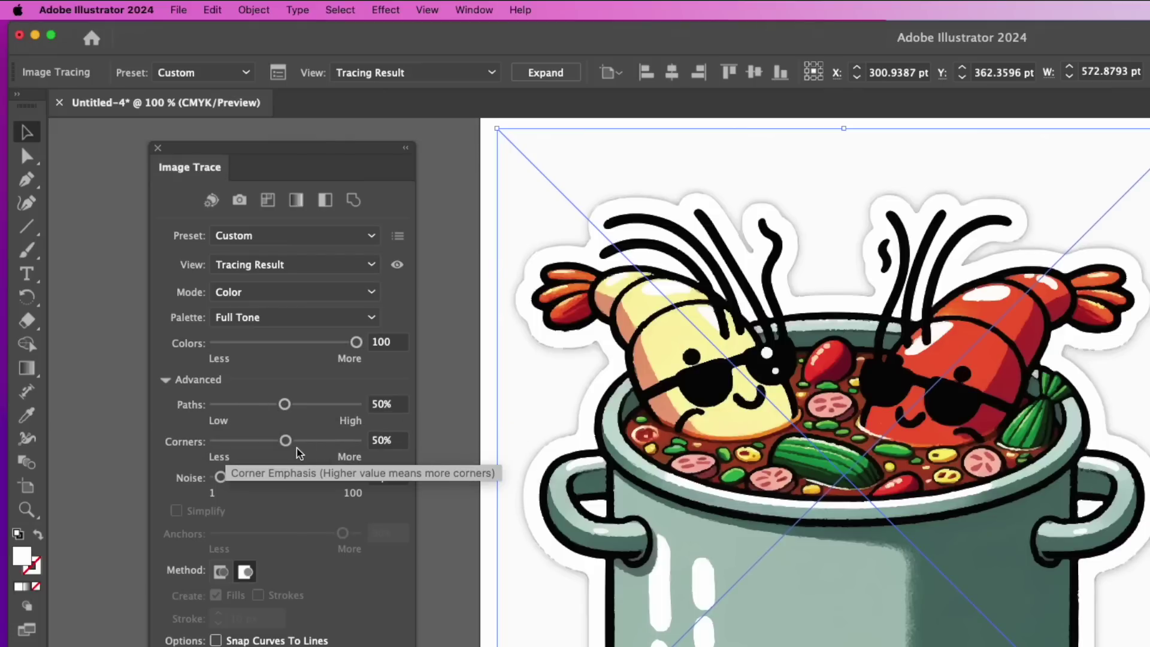
{"action": "left_click_drag", "start_coordinate": [286, 441], "coordinate": [364, 443]}
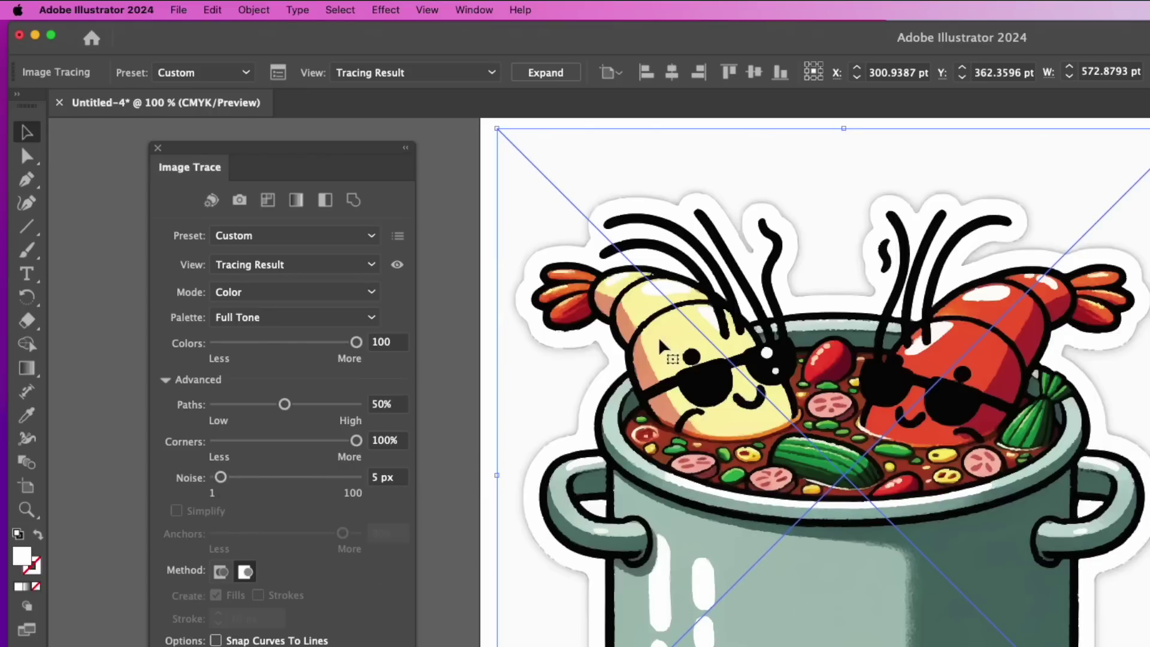
Try a Noise of 100 px while checking the yellow shrimp close up, and set Noise to 1 px
{"action": "scroll", "coordinate": [570, 357], "scroll_direction": "up", "scroll_amount": 2}
{"action": "scroll", "coordinate": [570, 358], "scroll_direction": "up", "scroll_amount": 2}
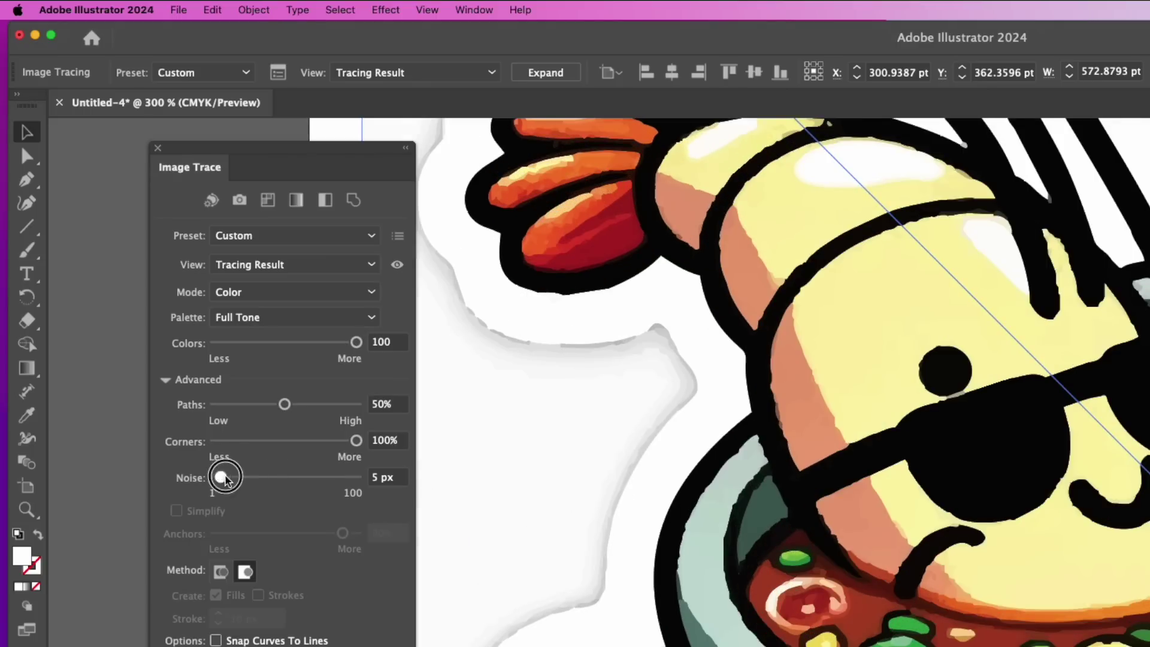
{"action": "left_click_drag", "start_coordinate": [221, 477], "coordinate": [421, 490]}
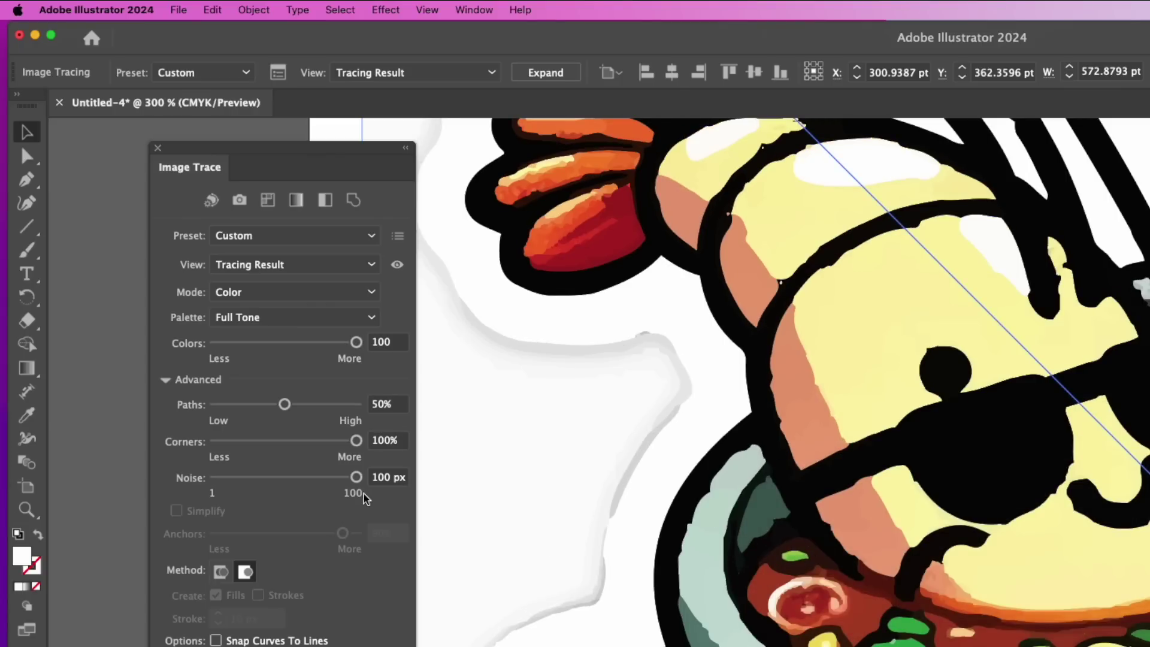
{"action": "left_click_drag", "start_coordinate": [357, 477], "coordinate": [212, 477]}
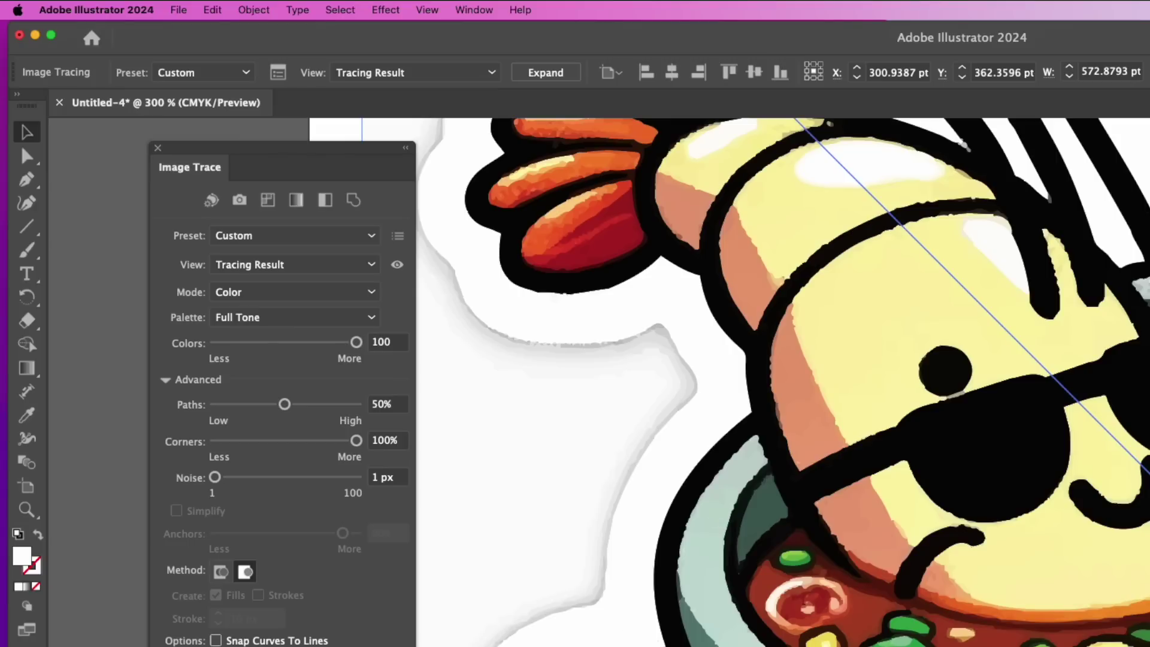
Lower the trace's Corners to 50% and check the yellow shrimp and the pot's contents close up
{"action": "left_click_drag", "start_coordinate": [356, 441], "coordinate": [286, 442]}
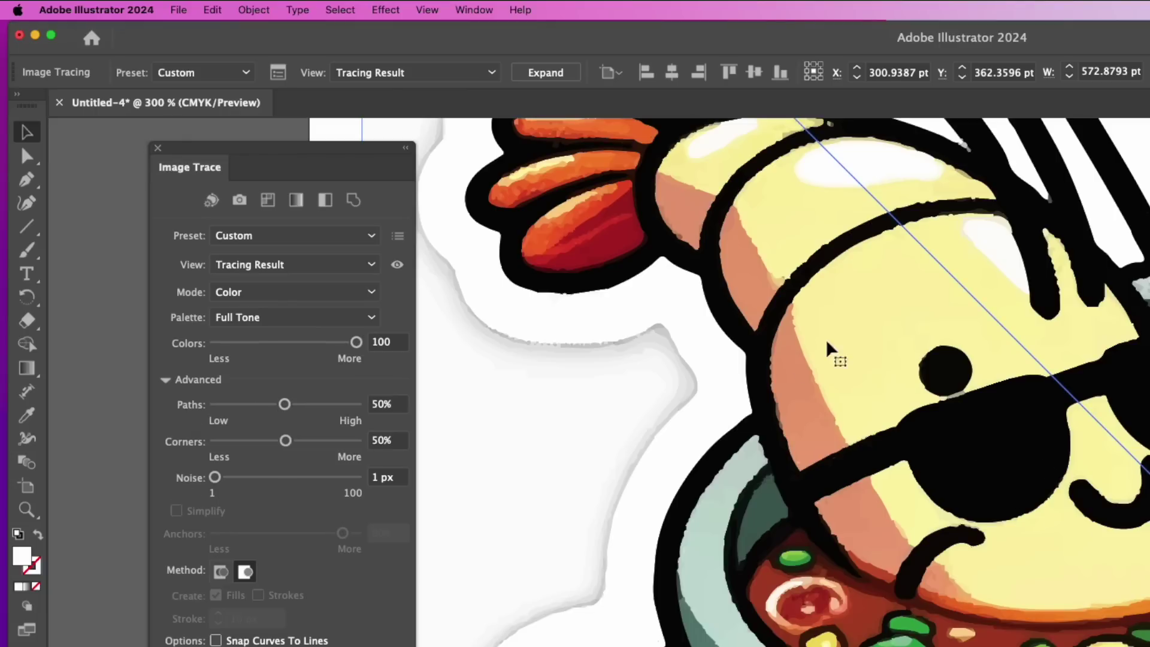
{"action": "scroll", "coordinate": [950, 465], "scroll_direction": "up", "scroll_amount": 3}
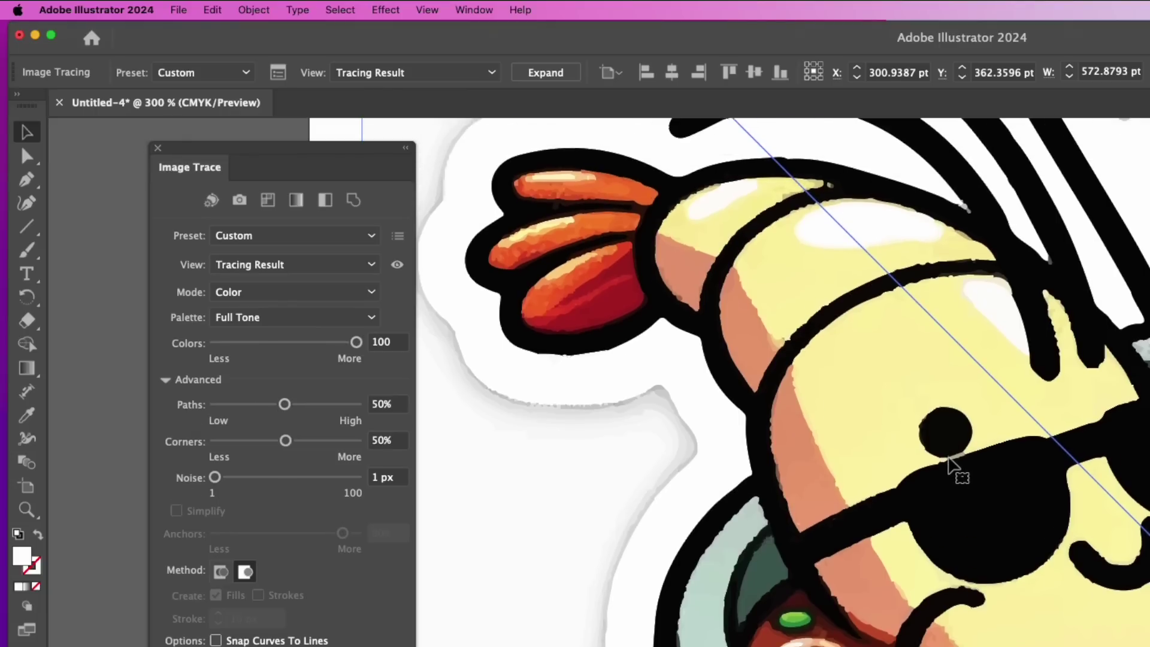
{"action": "scroll", "coordinate": [951, 465], "scroll_direction": "up", "scroll_amount": 5}
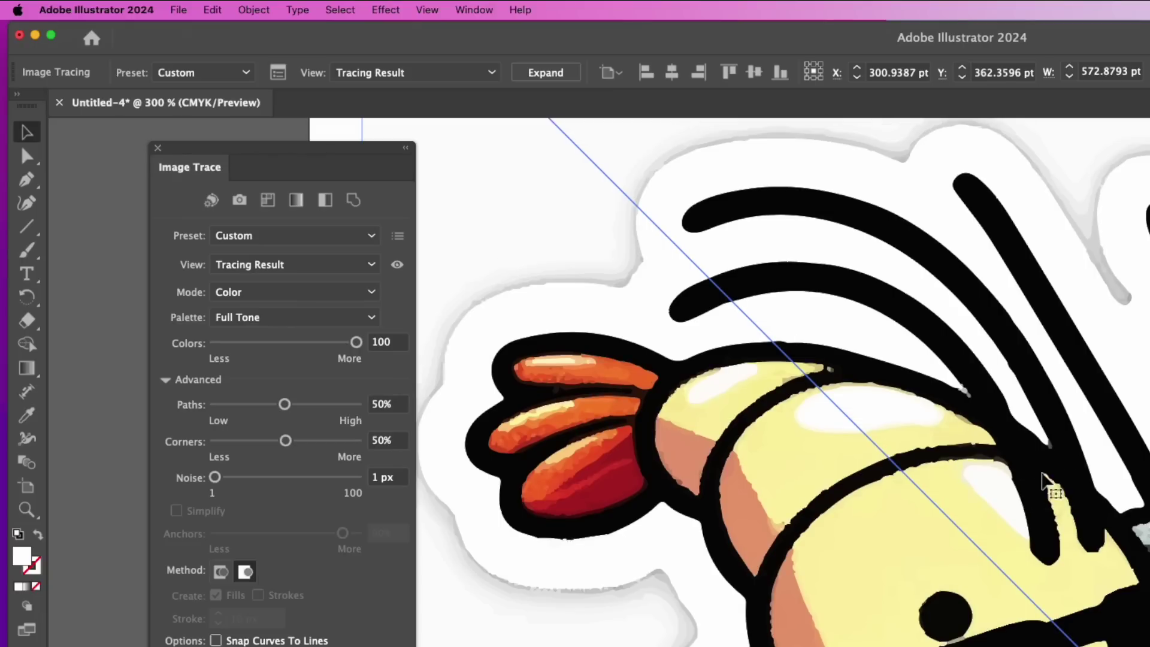
{"action": "scroll", "coordinate": [1069, 623], "scroll_direction": "down", "scroll_amount": 5}
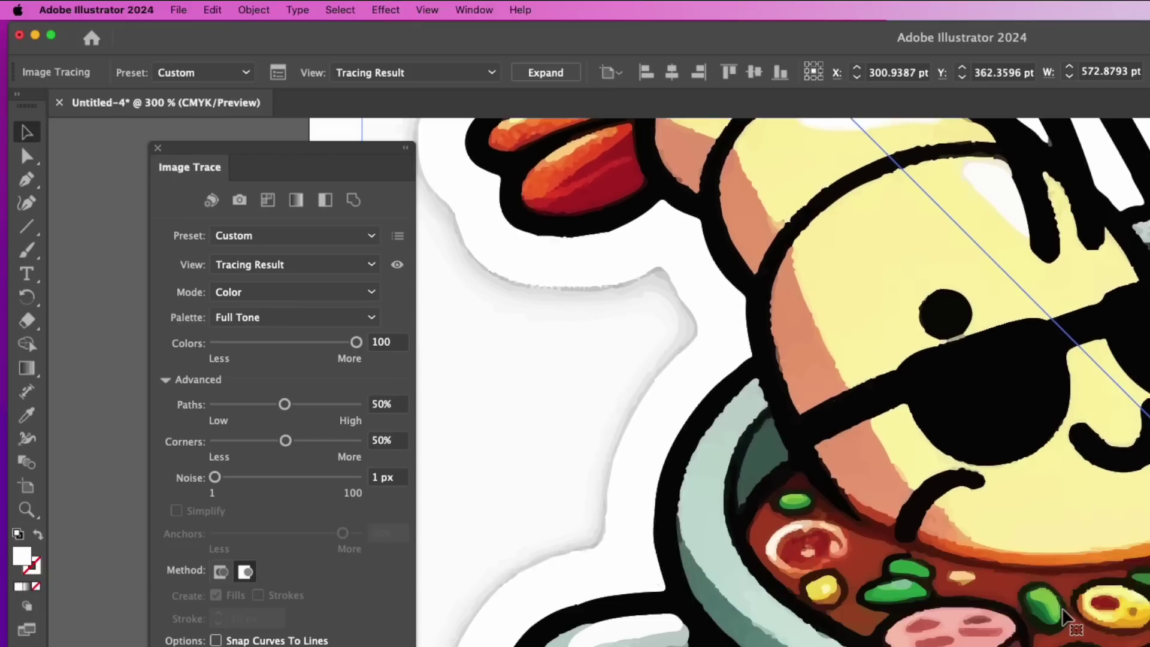
{"action": "scroll", "coordinate": [1068, 624], "scroll_direction": "up", "scroll_amount": 4}
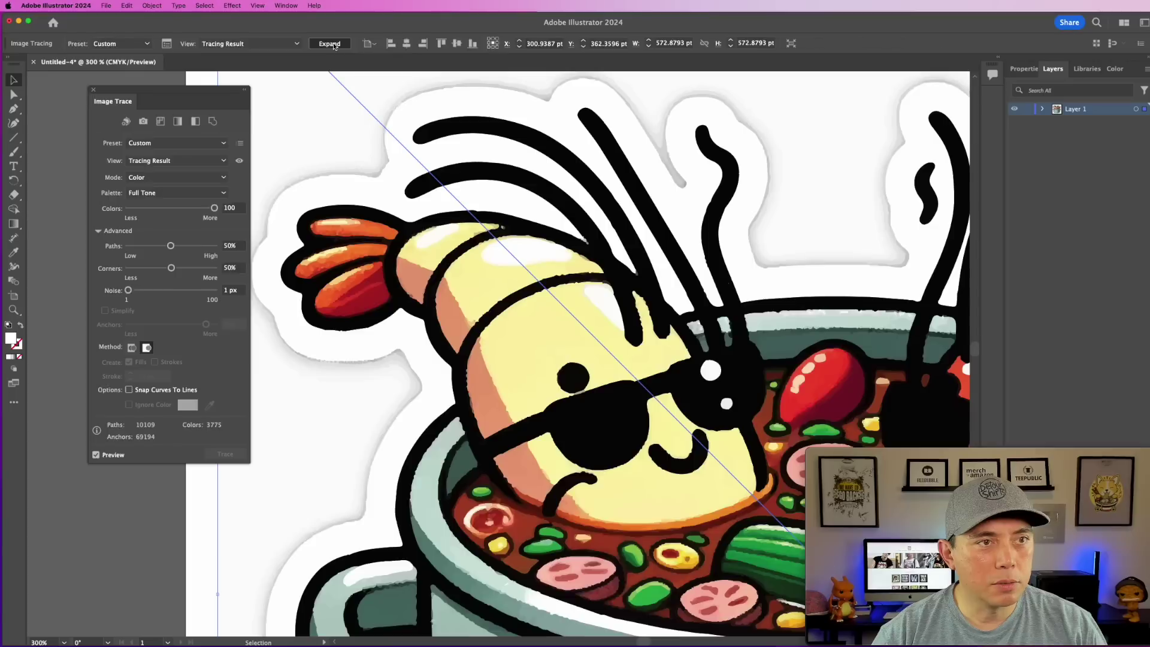
Expand the shrimp trace into vector paths, inspect its anchor points with the Direct Selection tool, and deselect the artwork
{"action": "left_click", "coordinate": [330, 44]}
{"action": "scroll", "coordinate": [653, 297], "scroll_direction": "down", "scroll_amount": 4}
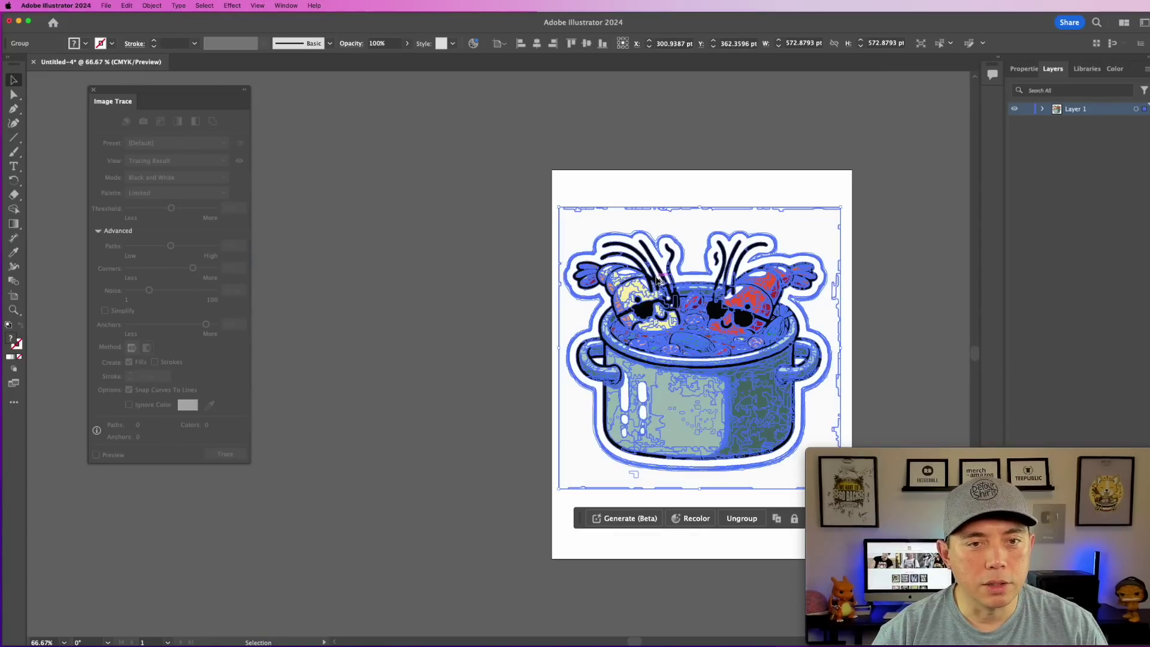
{"action": "left_click", "coordinate": [875, 323]}
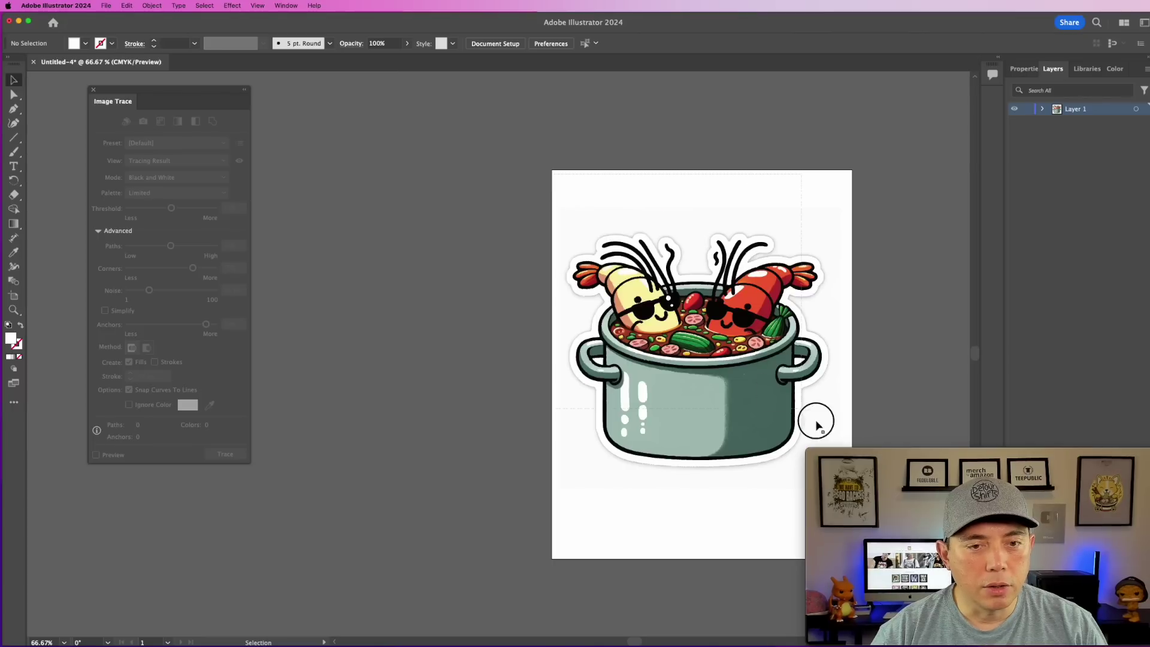
{"action": "left_click", "coordinate": [796, 241]}
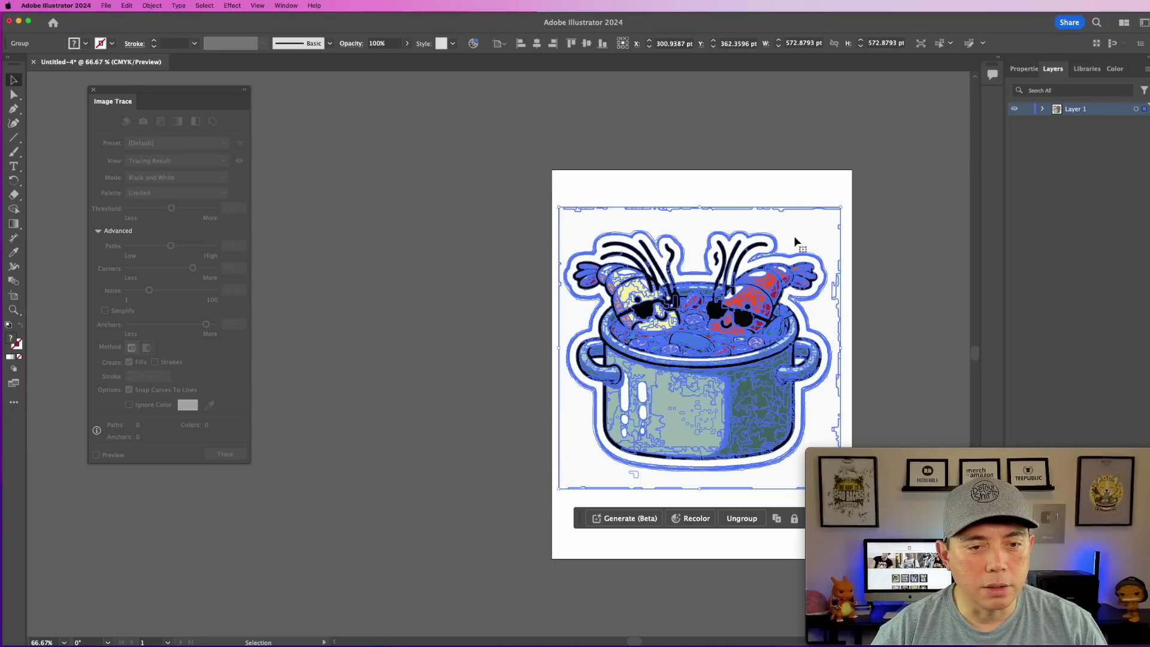
{"action": "key", "text": "a"}
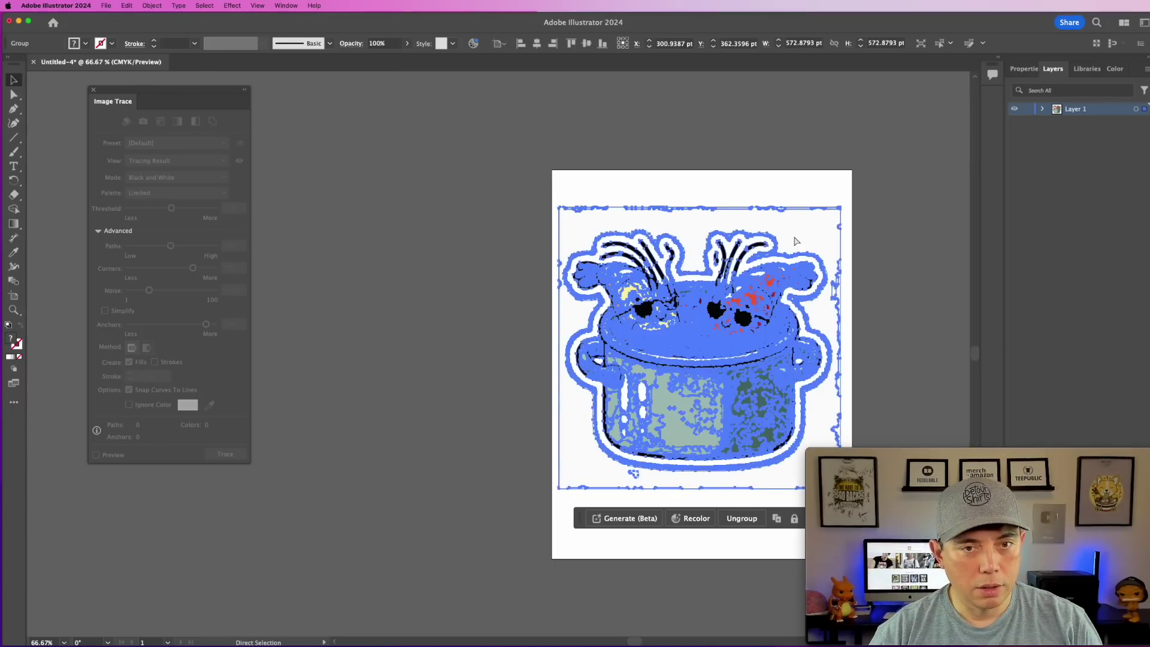
{"action": "key", "text": "v"}
{"action": "left_click", "coordinate": [495, 188]}
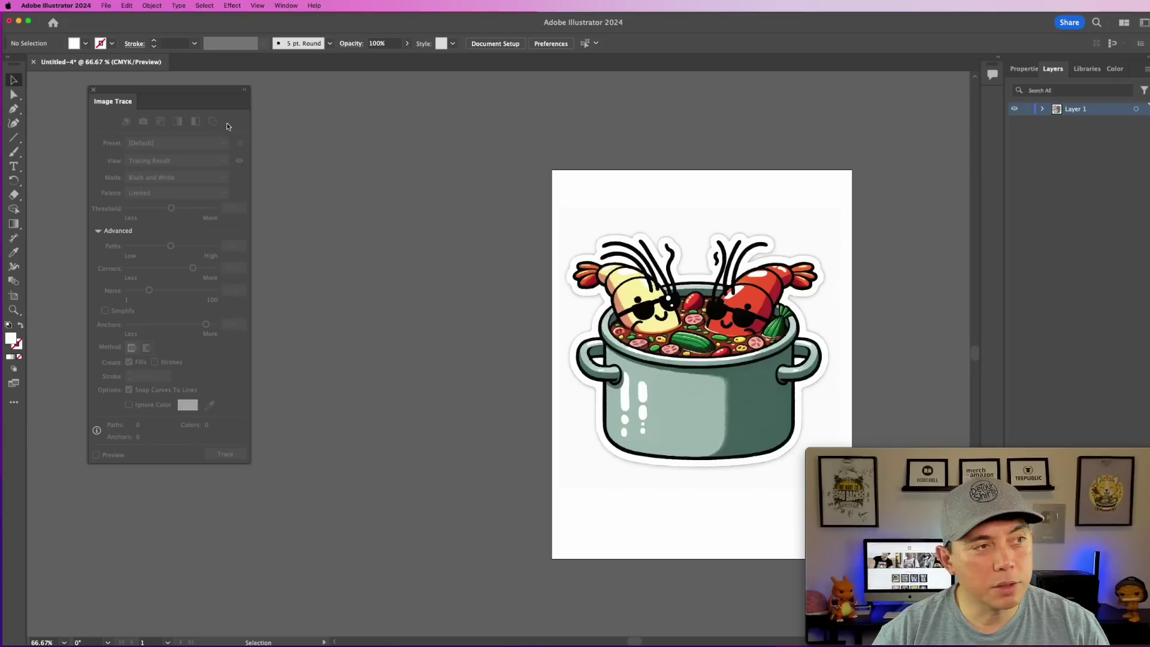
Export the expanded artwork as an SVG named Illustrator Gumbo to Creative Cloud Files, keeping the default SVG options
{"action": "left_click", "coordinate": [106, 5]}
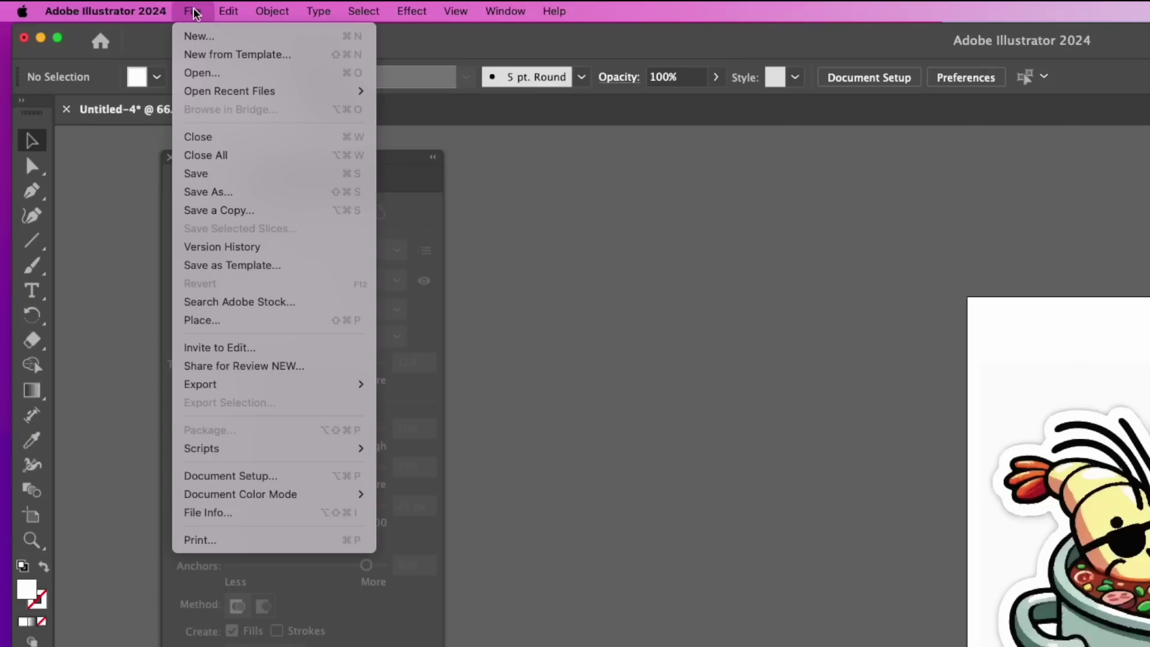
{"action": "mouse_move", "coordinate": [221, 389]}
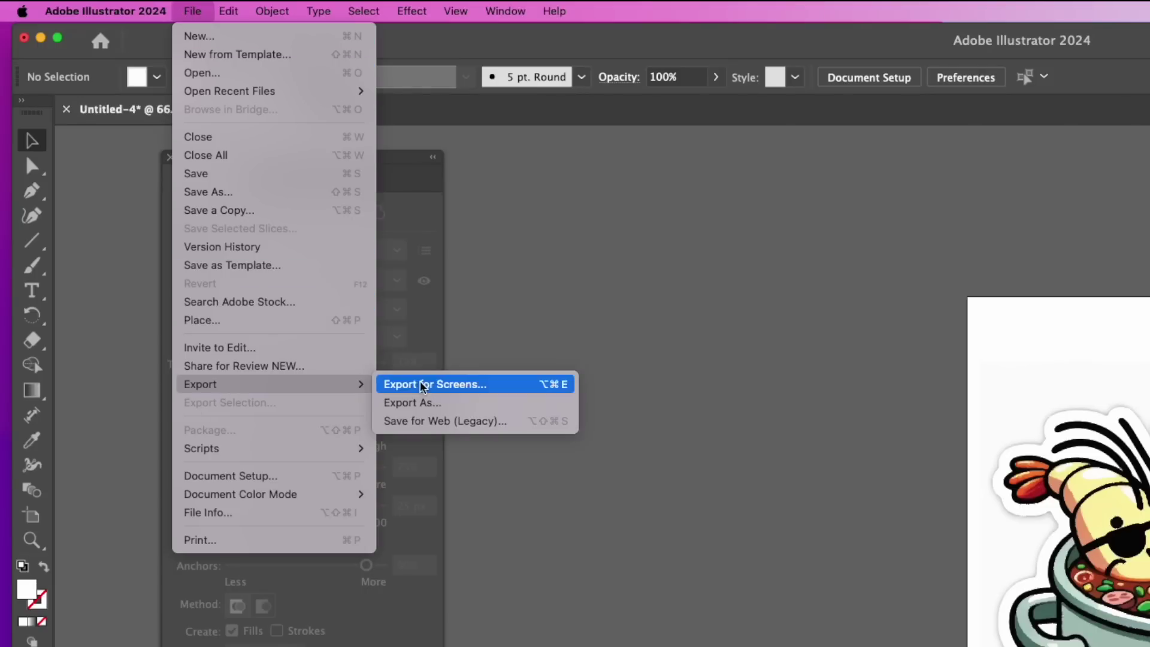
{"action": "left_click", "coordinate": [412, 403]}
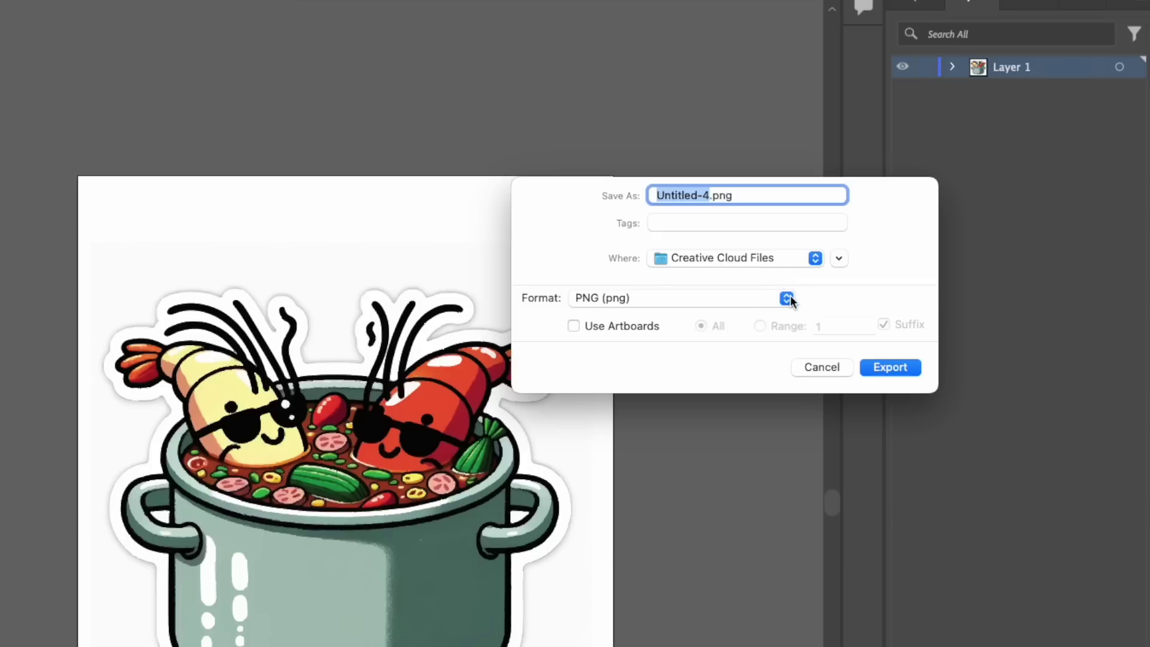
{"action": "left_click", "coordinate": [786, 298]}
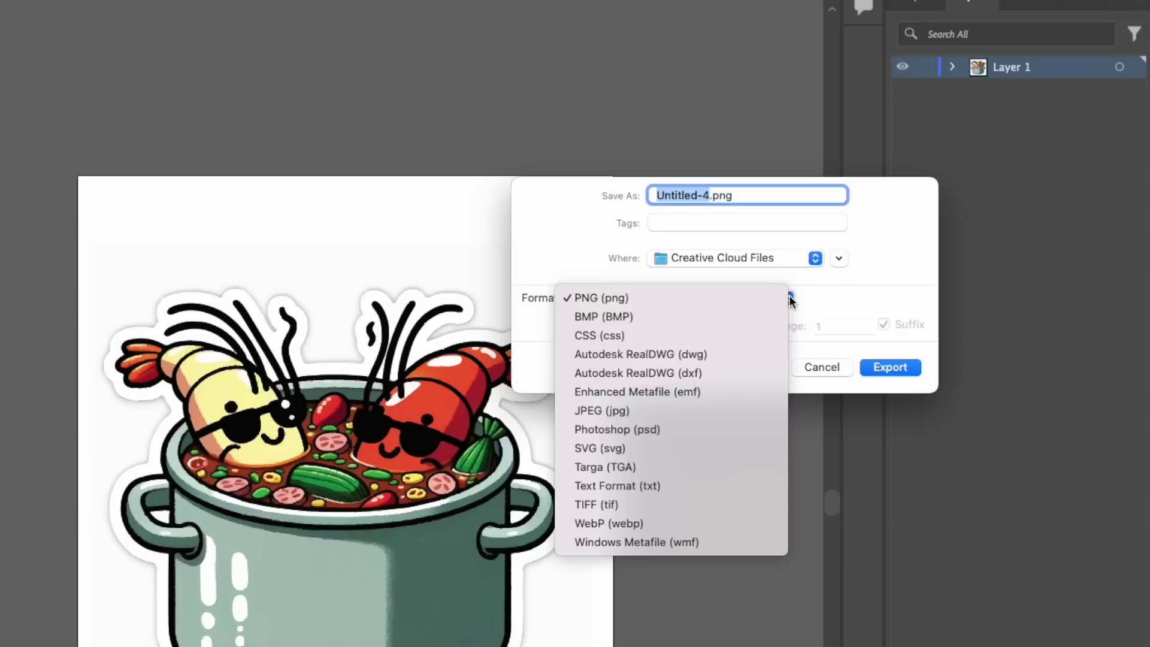
{"action": "left_click", "coordinate": [636, 450]}
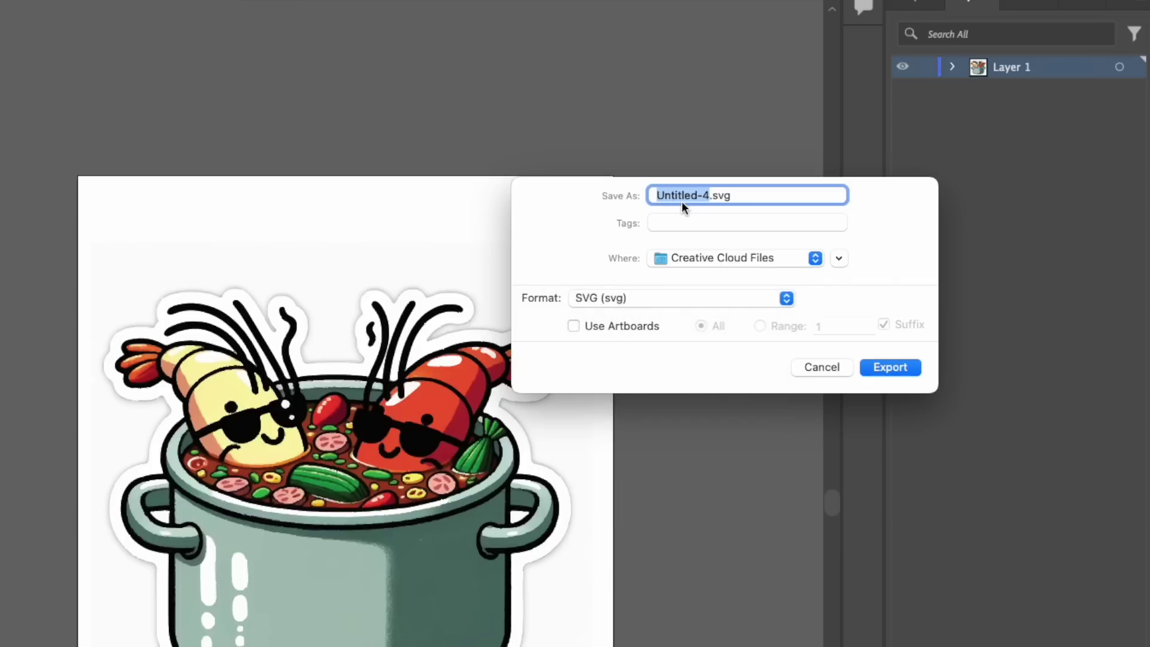
{"action": "key", "text": "BackSpace"}
{"action": "type", "text": "Illustrator Gumbo"}
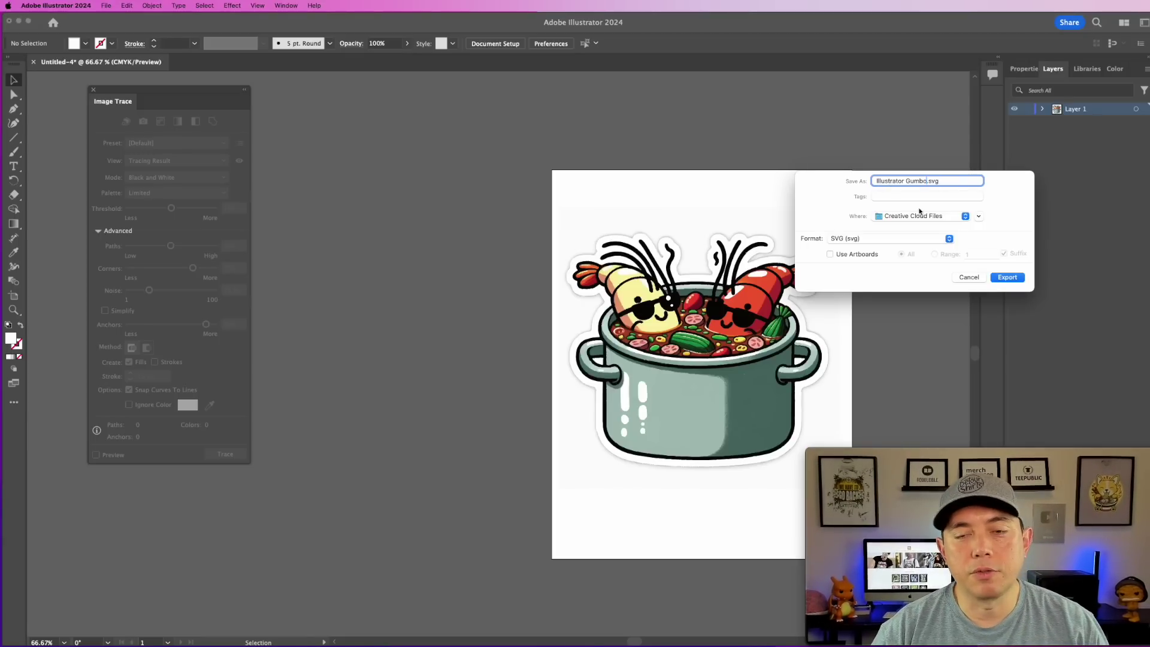
{"action": "left_click", "coordinate": [1006, 278]}
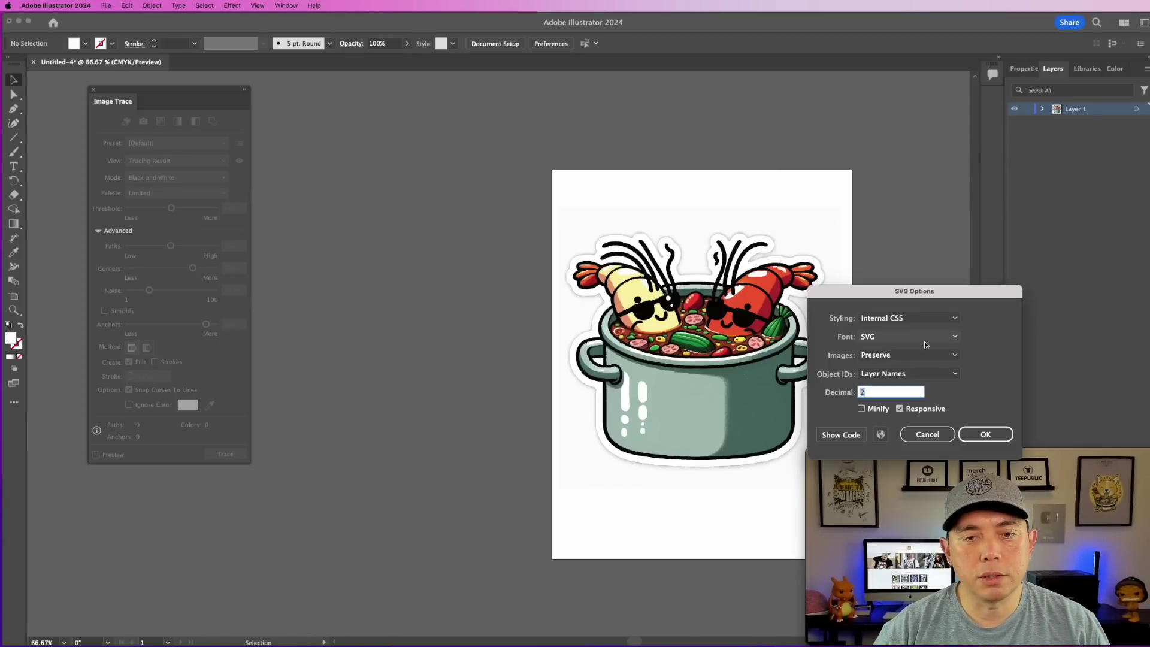
{"action": "left_click", "coordinate": [983, 436]}
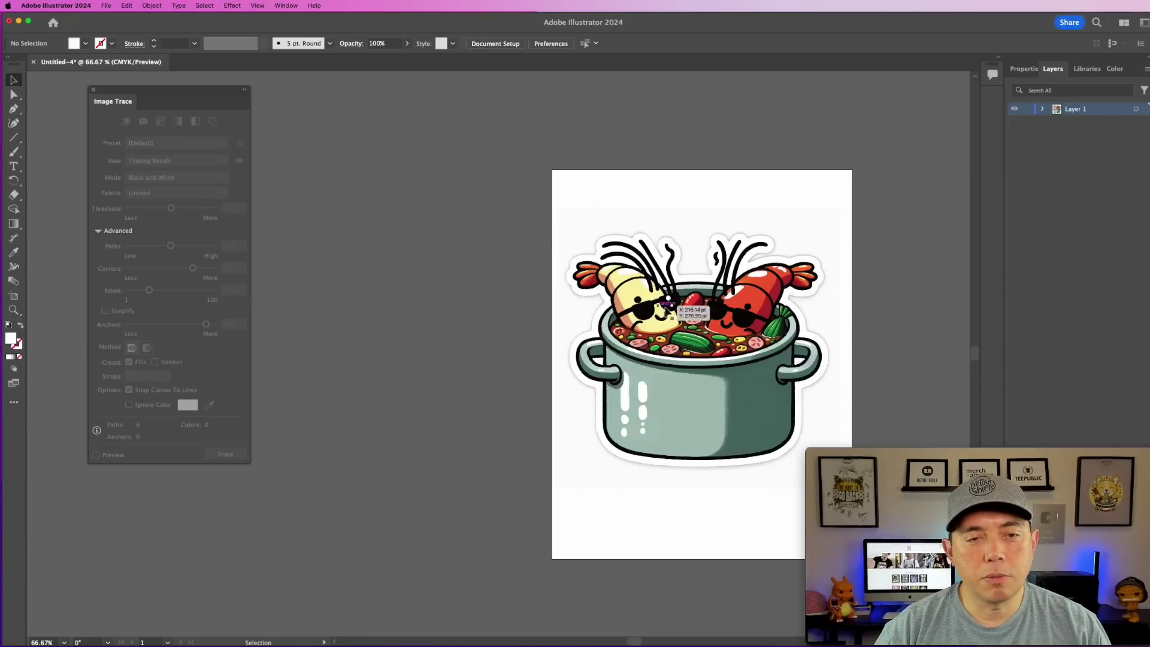
Examine the expanded vector close up around the yellow shrimp and the pot's contents
{"action": "scroll", "coordinate": [661, 312], "scroll_direction": "up", "scroll_amount": 5}
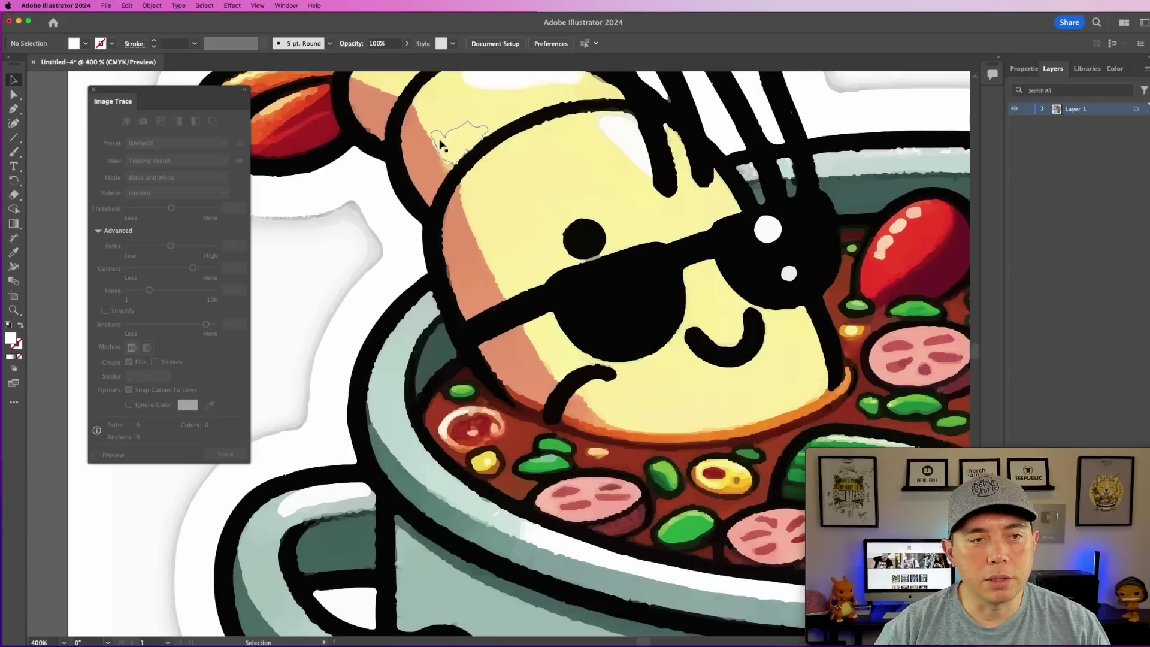
{"action": "scroll", "coordinate": [383, 349], "scroll_direction": "down", "scroll_amount": 2}
{"action": "scroll", "coordinate": [423, 223], "scroll_direction": "down", "scroll_amount": 2}
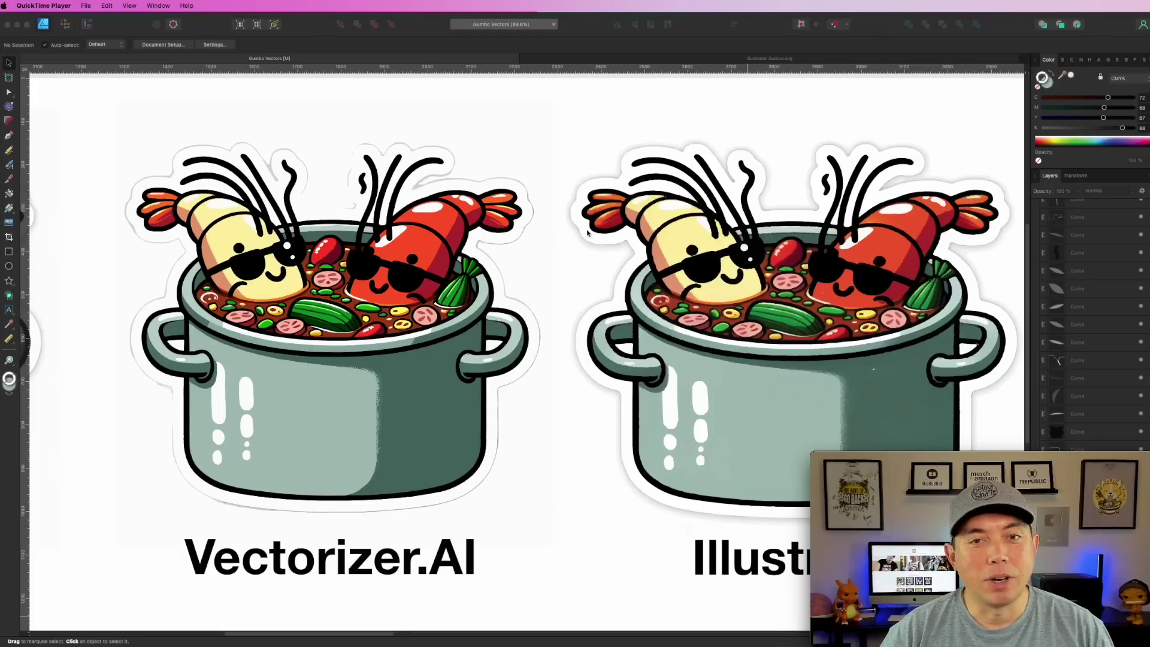
Switch to the Gumbo Vectors comparison in Affinity Designer and compare the Illustrator tracing with Kittl's and the one beyond it
{"action": "left_click", "coordinate": [630, 285]}
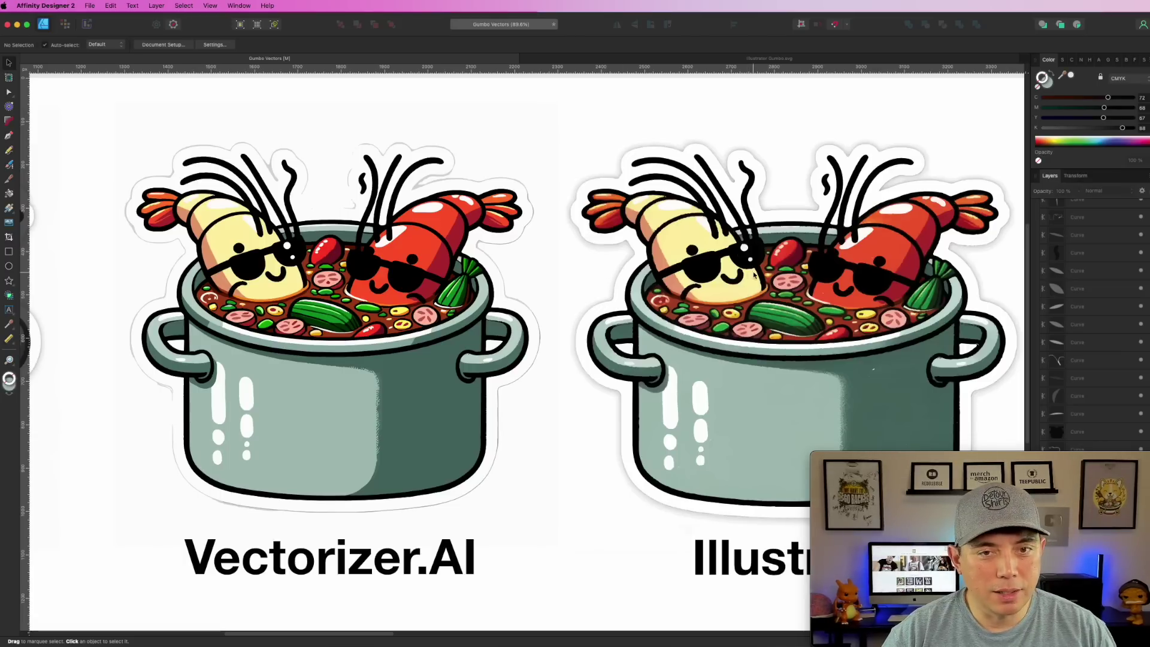
{"action": "scroll", "coordinate": [753, 327], "scroll_direction": "down", "scroll_amount": 2}
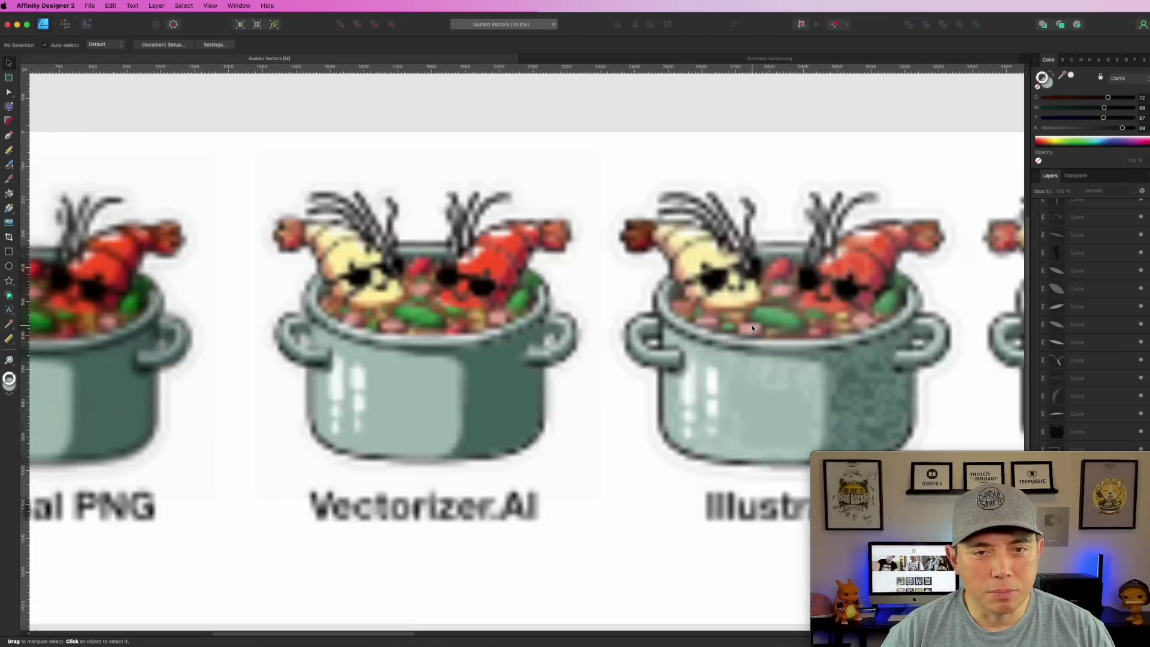
{"action": "scroll", "coordinate": [752, 327], "scroll_direction": "down", "scroll_amount": 1}
{"action": "left_click_drag", "start_coordinate": [845, 280], "coordinate": [570, 298]}
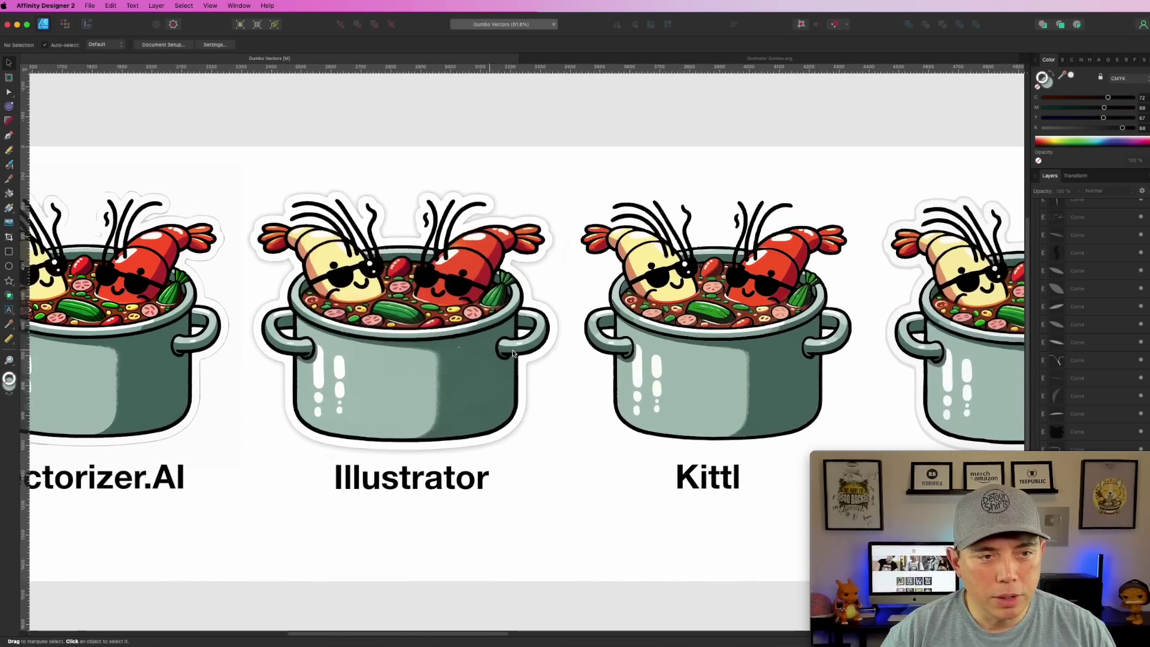
{"action": "scroll", "coordinate": [543, 347], "scroll_direction": "up", "scroll_amount": 4}
{"action": "scroll", "coordinate": [544, 347], "scroll_direction": "up", "scroll_amount": 1}
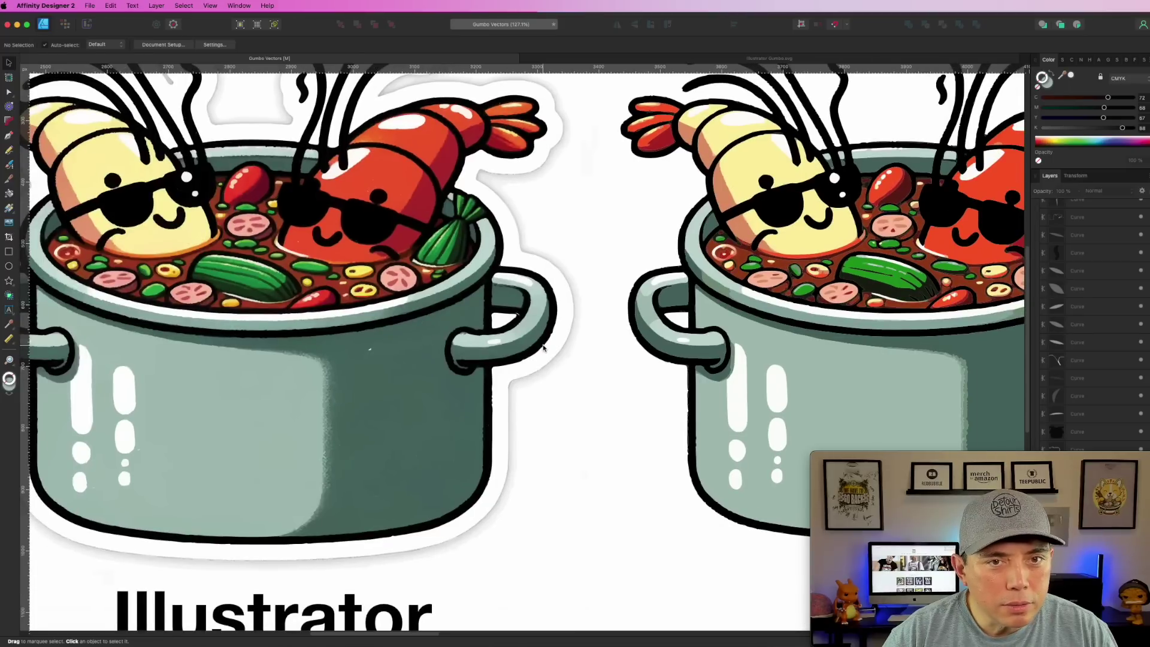
{"action": "scroll", "coordinate": [543, 348], "scroll_direction": "up", "scroll_amount": 2}
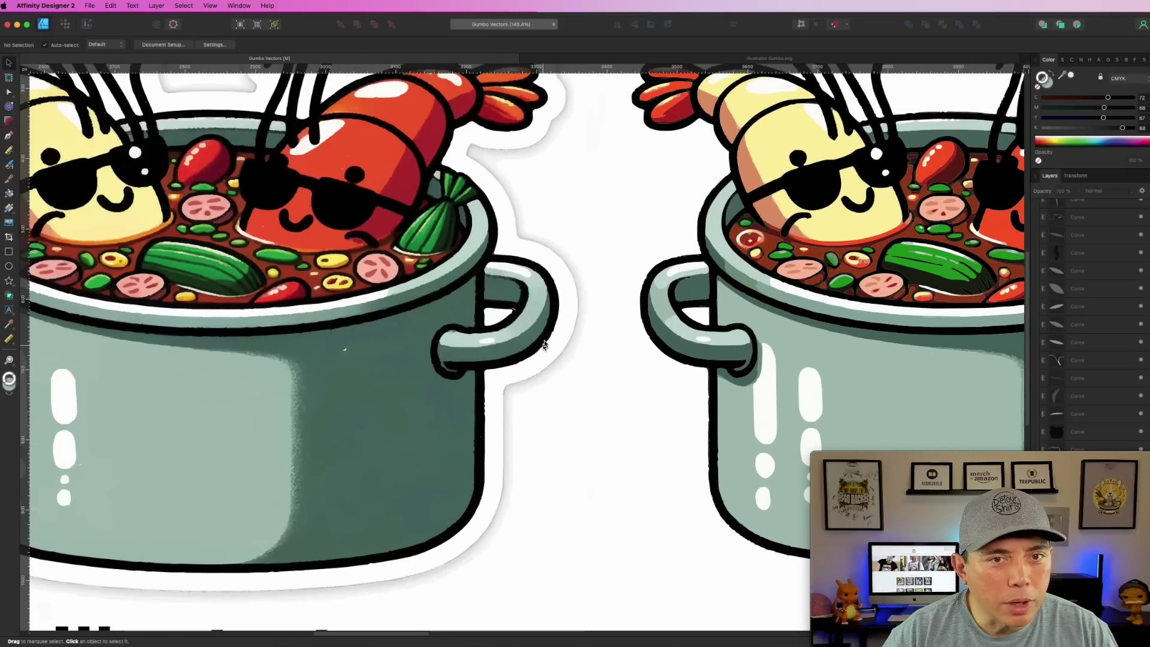
{"action": "scroll", "coordinate": [699, 398], "scroll_direction": "down", "scroll_amount": 3}
{"action": "scroll", "coordinate": [699, 398], "scroll_direction": "up", "scroll_amount": 3}
{"action": "scroll", "coordinate": [406, 332], "scroll_direction": "right", "scroll_amount": 5}
{"action": "scroll", "coordinate": [171, 273], "scroll_direction": "down", "scroll_amount": 3}
{"action": "scroll", "coordinate": [171, 273], "scroll_direction": "right", "scroll_amount": 3}
{"action": "scroll", "coordinate": [107, 332], "scroll_direction": "up", "scroll_amount": 5}
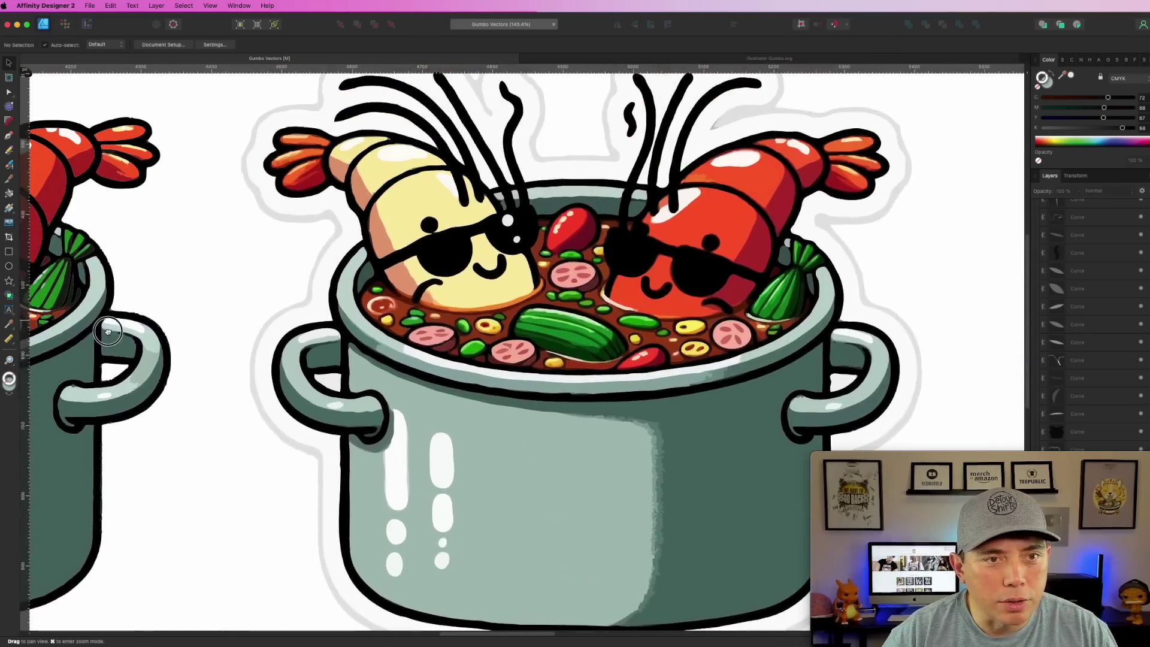
Compare the Vectorizer.AI and Illustrator tracings close up, examining the yellow shrimp, the pot handles, the outlines and the shading
{"action": "scroll", "coordinate": [108, 331], "scroll_direction": "left", "scroll_amount": 10}
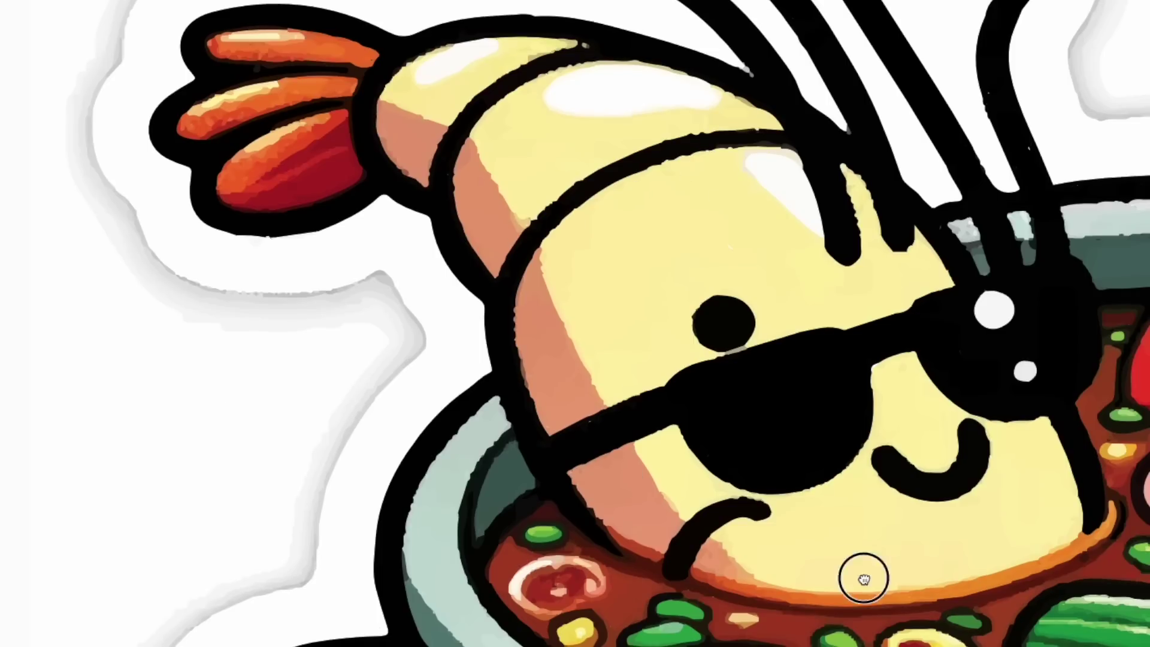
{"action": "left_click_drag", "start_coordinate": [863, 575], "coordinate": [360, 329]}
{"action": "left_click_drag", "start_coordinate": [634, 457], "coordinate": [653, 426]}
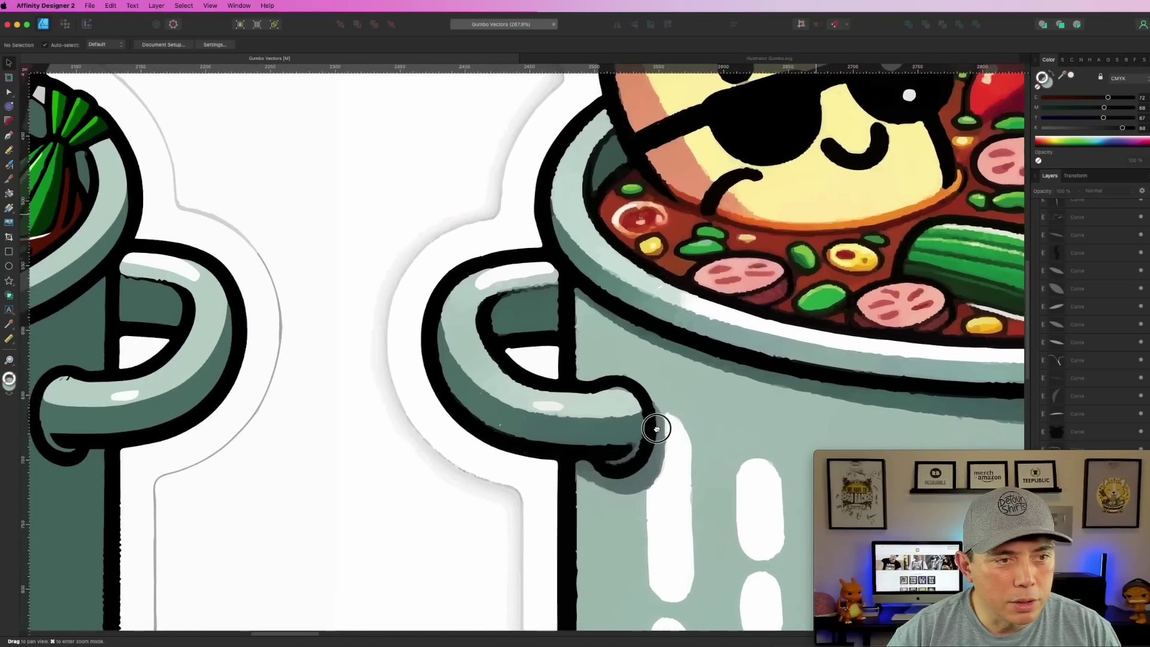
{"action": "left_click_drag", "start_coordinate": [421, 426], "coordinate": [505, 319]}
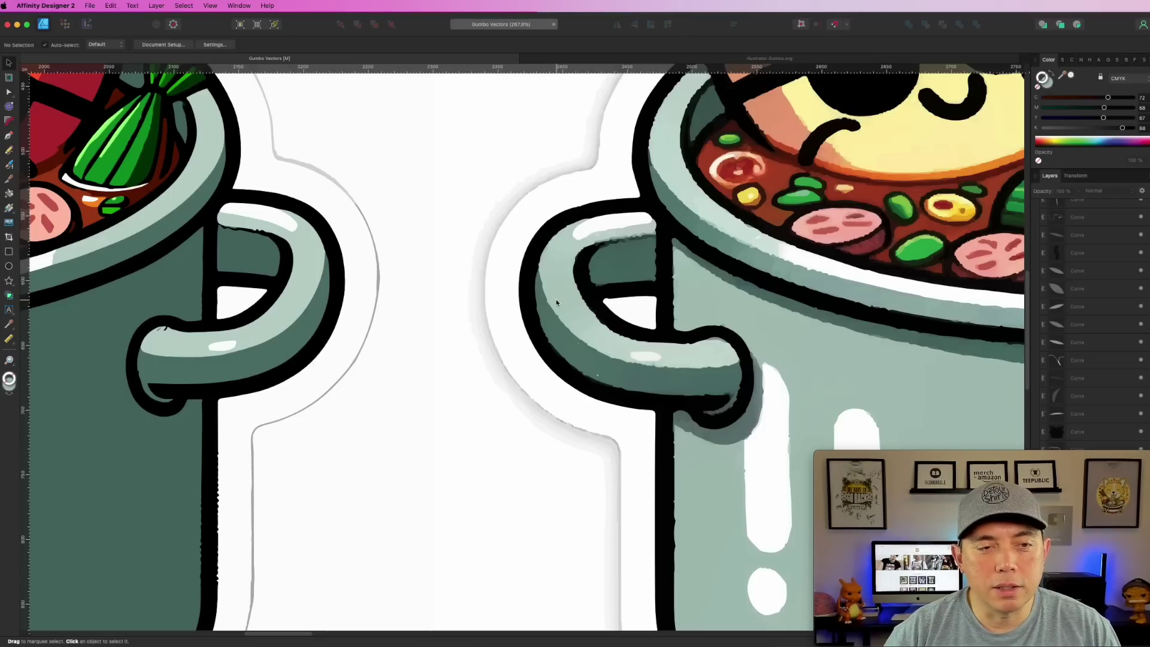
{"action": "scroll", "coordinate": [572, 295], "scroll_direction": "down", "scroll_amount": 5}
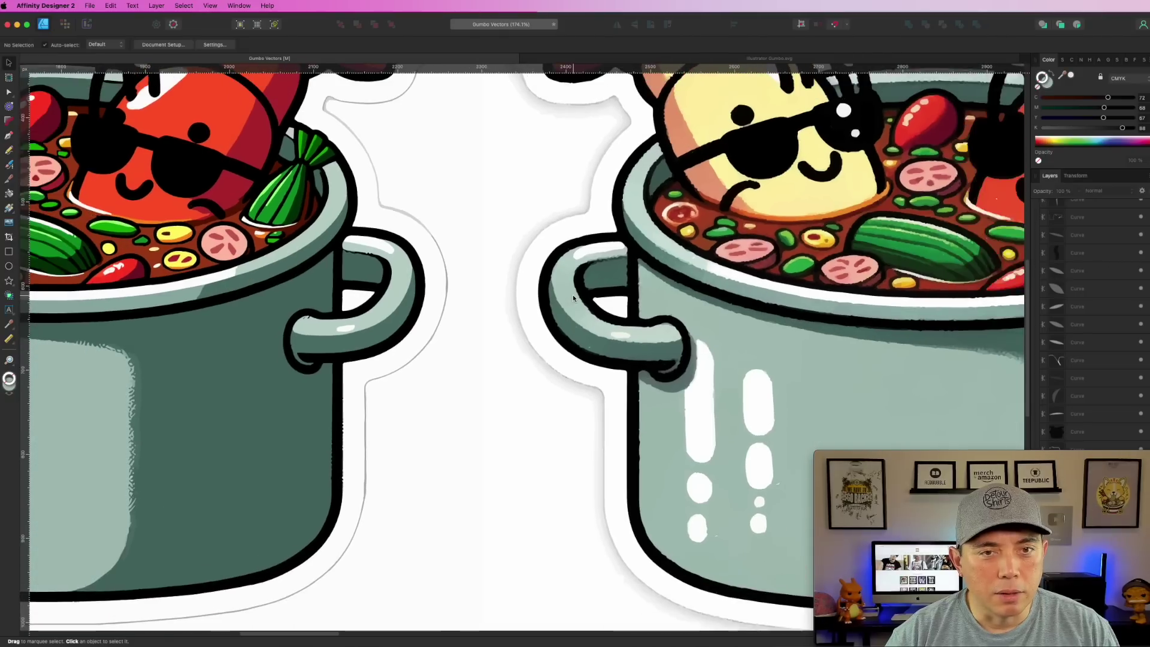
{"action": "scroll", "coordinate": [573, 295], "scroll_direction": "down", "scroll_amount": 3}
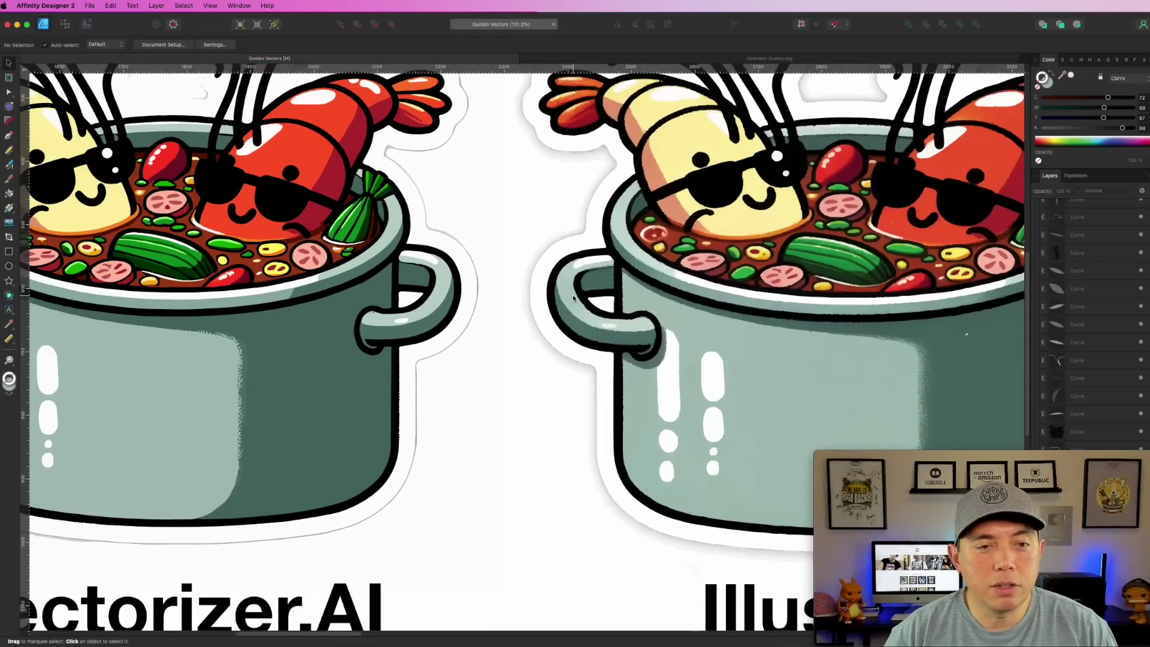
{"action": "scroll", "coordinate": [516, 290], "scroll_direction": "down", "scroll_amount": 3}
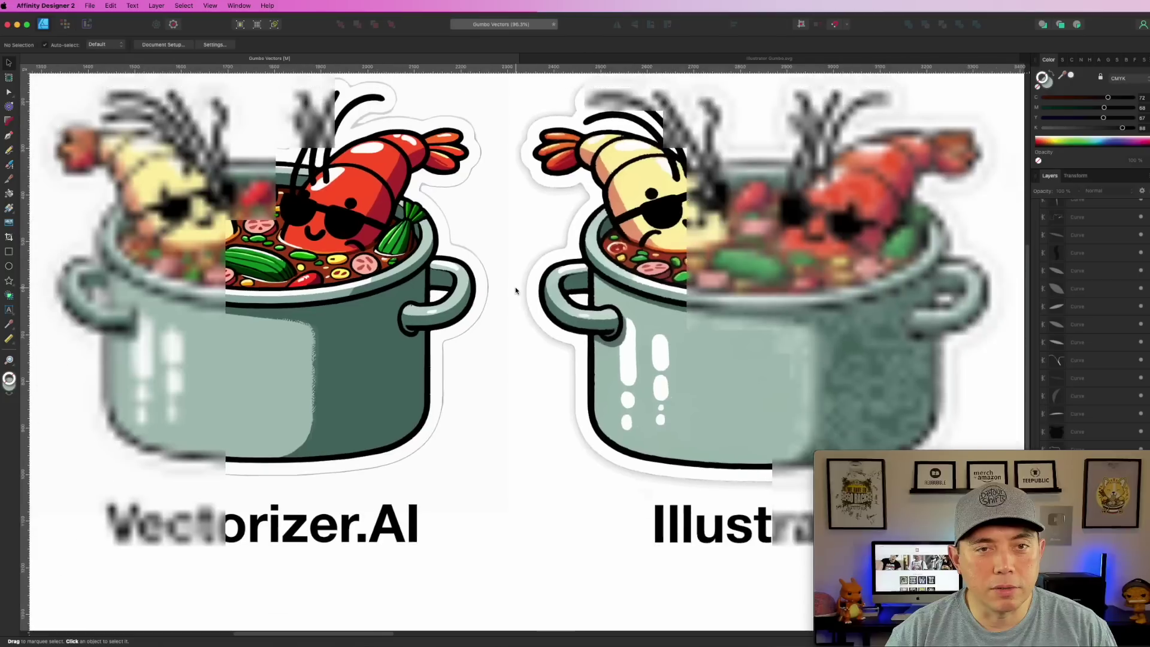
{"action": "scroll", "coordinate": [516, 290], "scroll_direction": "down", "scroll_amount": 2}
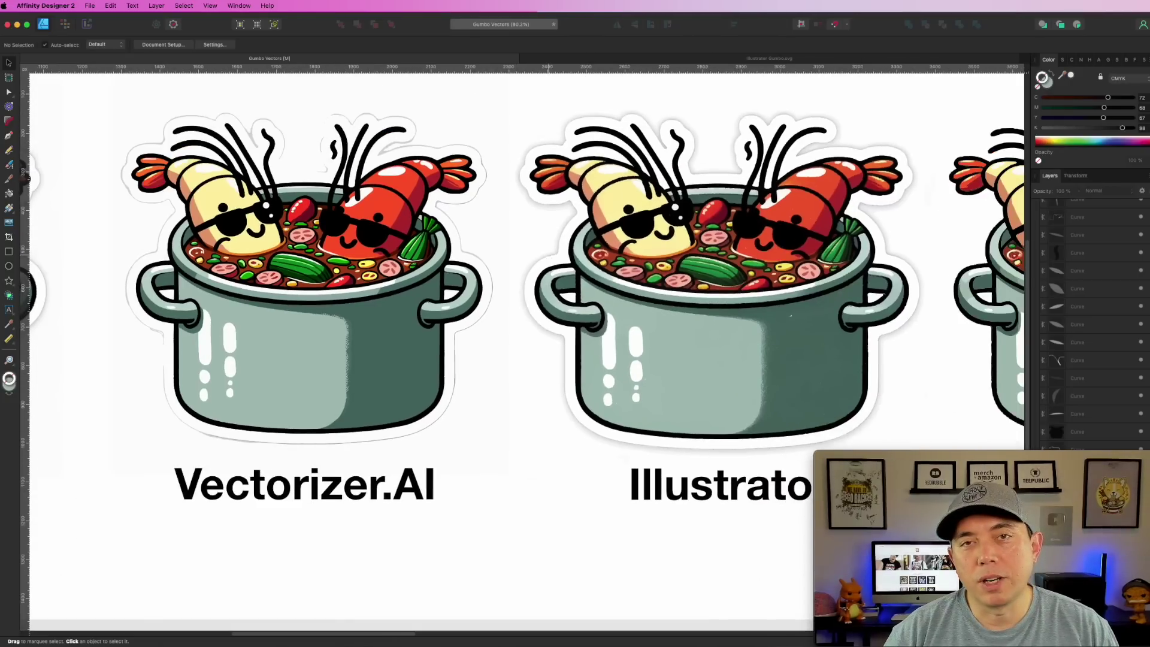
{"action": "left_click_drag", "start_coordinate": [718, 401], "coordinate": [464, 396]}
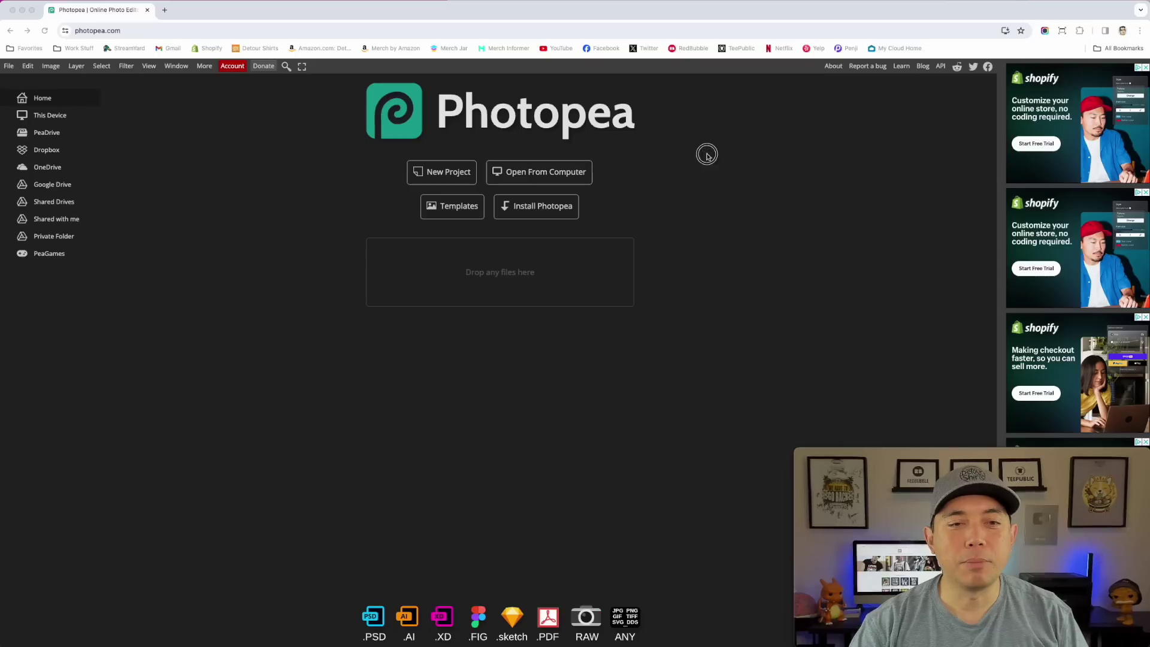
Switch to Photopea in the browser and open the gumbo shrimp image there
{"action": "left_click_drag", "start_coordinate": [873, 171], "coordinate": [405, 285]}
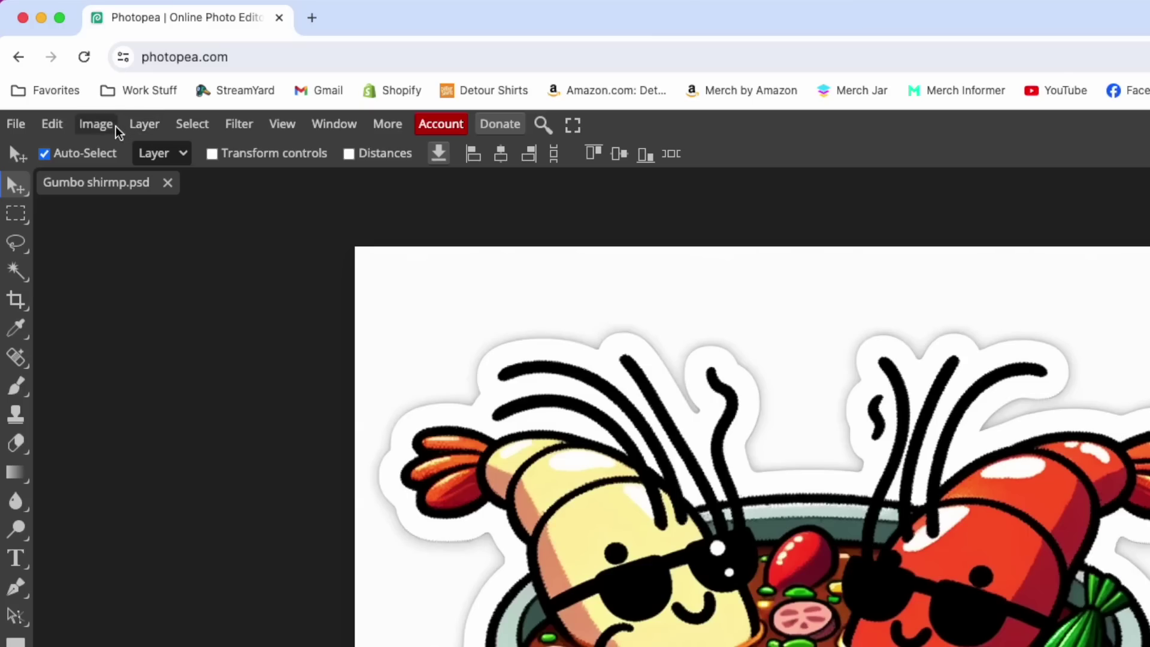
Start vectorizing the gumbo shrimp bitmap with 16 colors and the Coloring book option enabled
{"action": "left_click", "coordinate": [53, 67]}
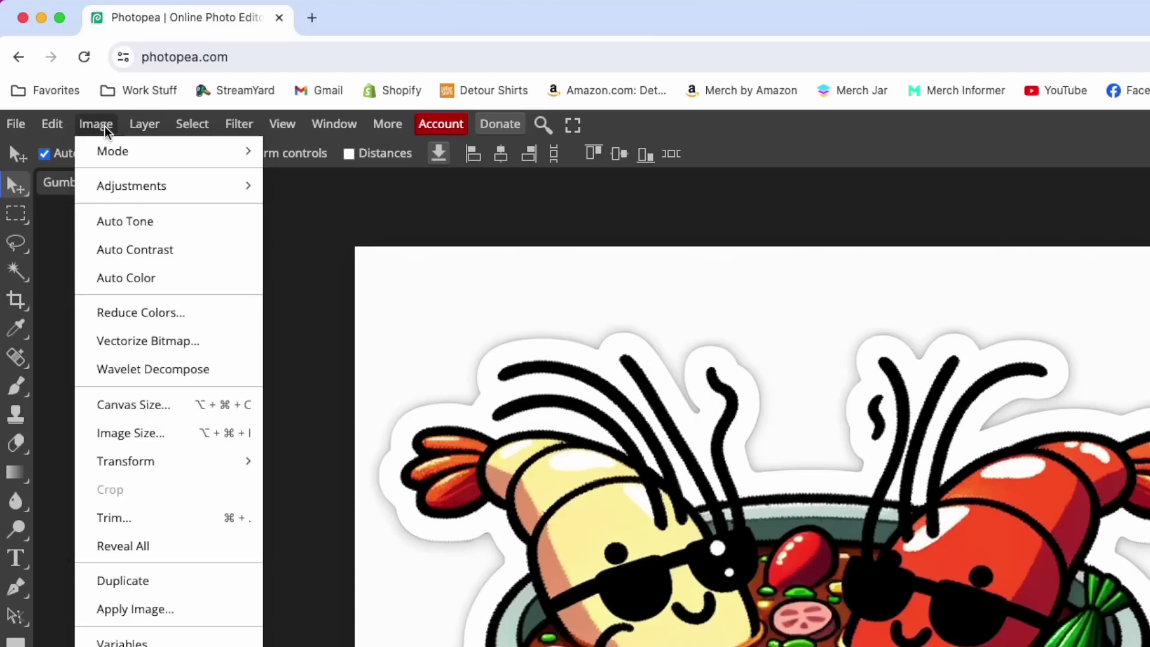
{"action": "left_click", "coordinate": [143, 342]}
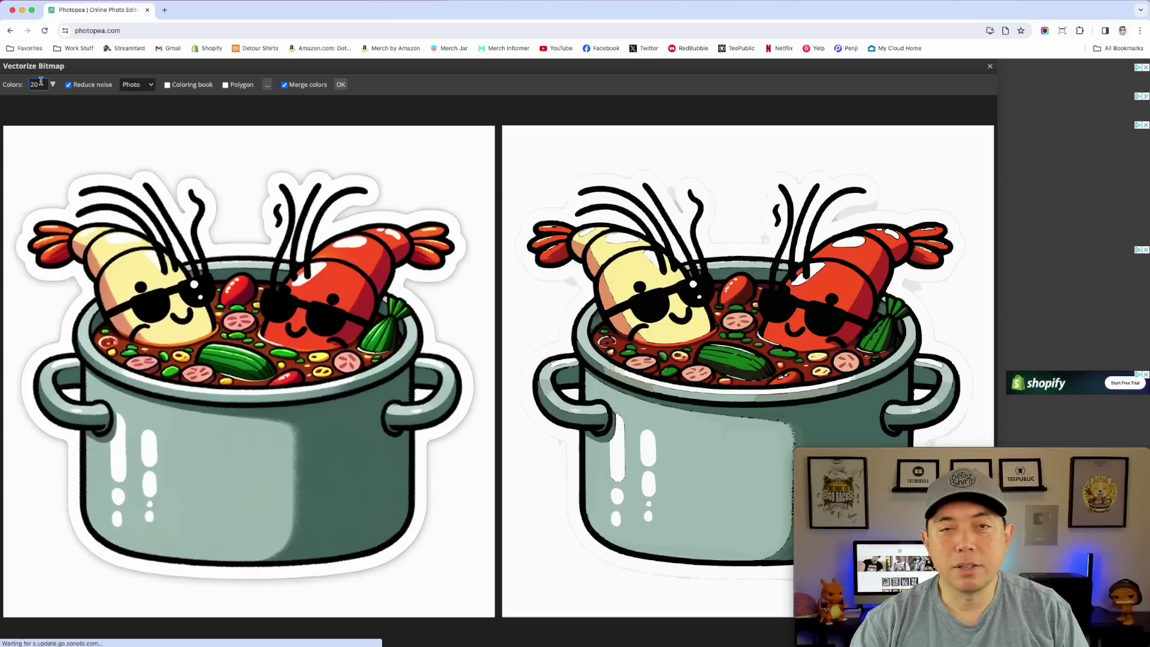
{"action": "left_click", "coordinate": [51, 87]}
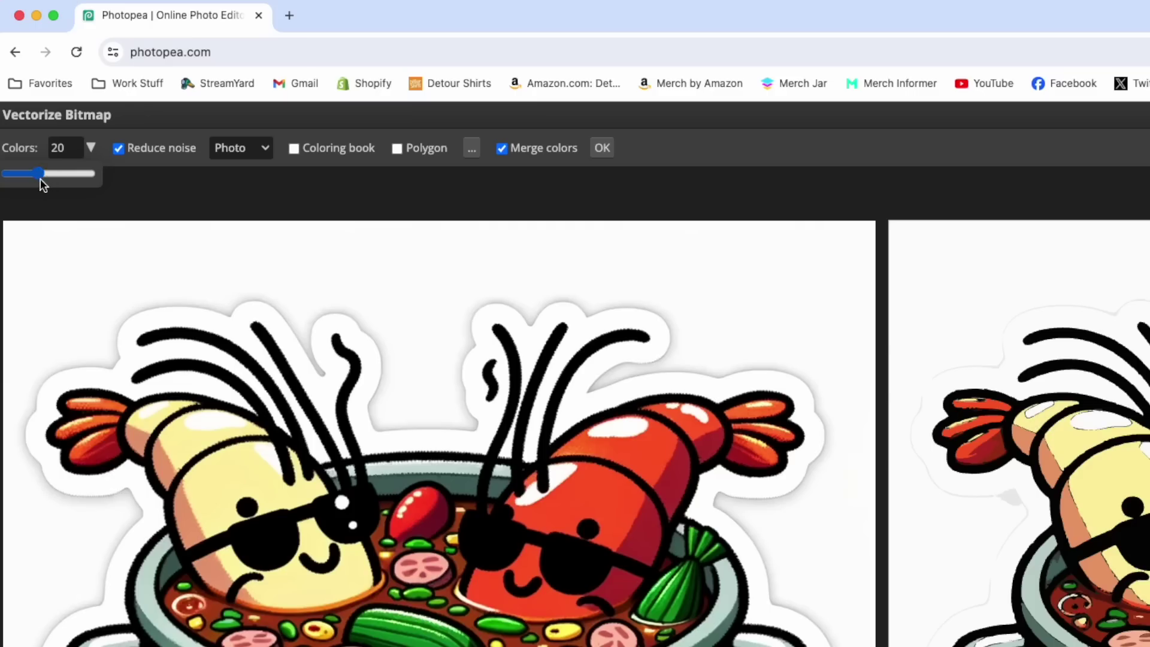
{"action": "left_click_drag", "start_coordinate": [38, 175], "coordinate": [30, 177]}
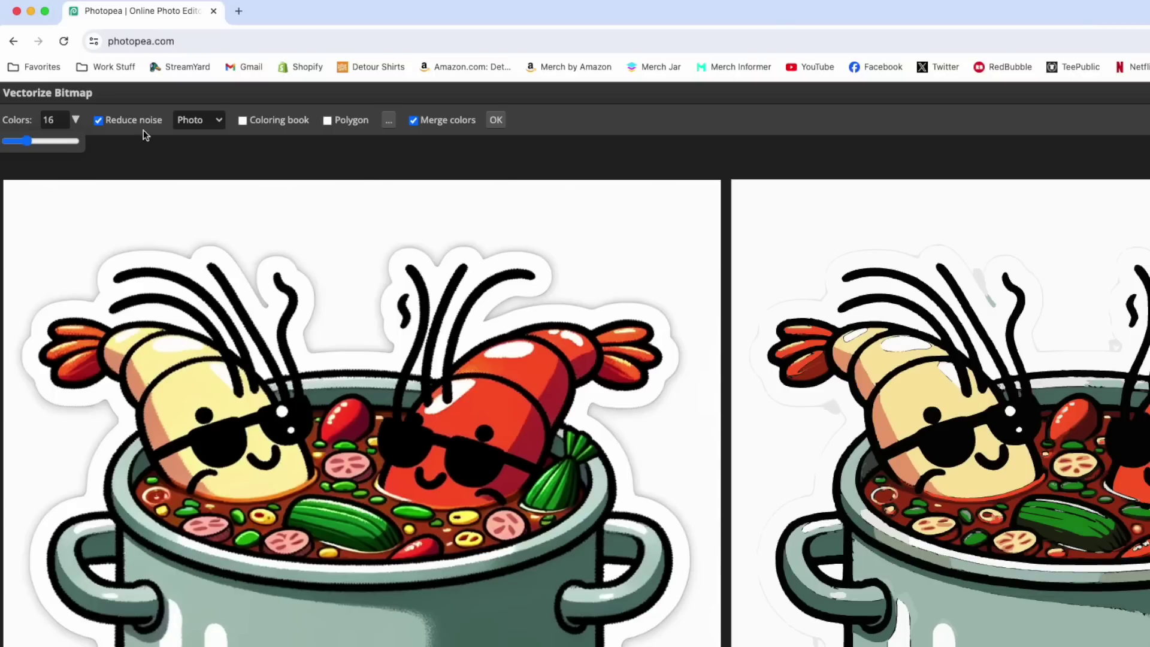
{"action": "left_click", "coordinate": [244, 123]}
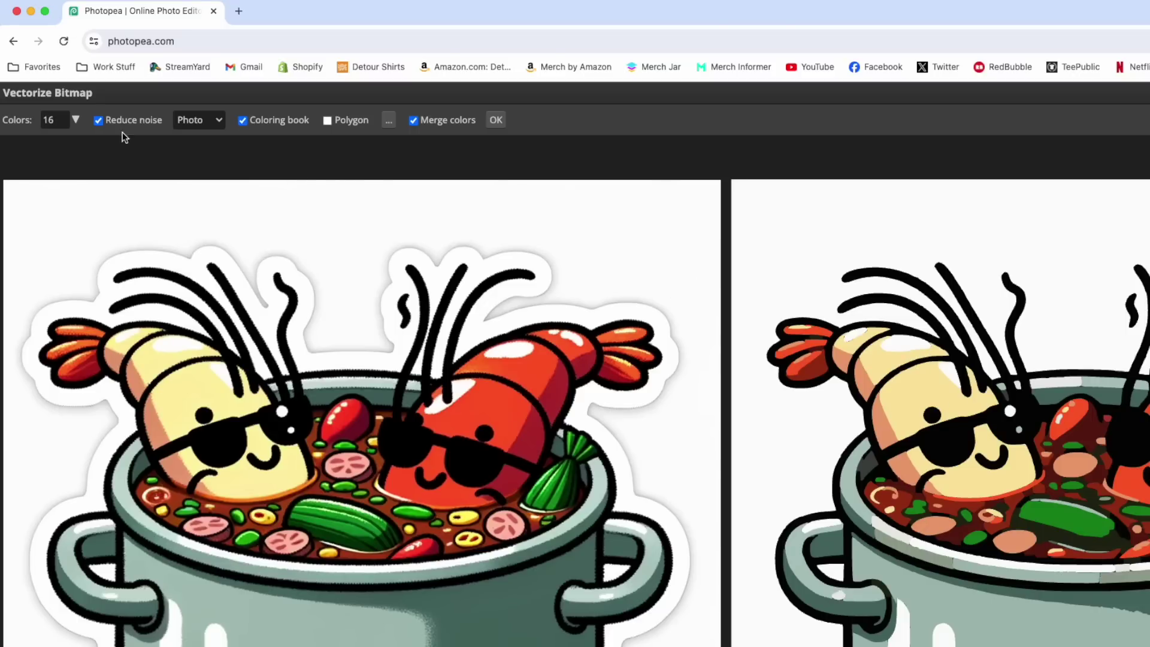
Try the vectorization preview without Reduce noise and without Merge colors, restoring each option after its test
{"action": "left_click", "coordinate": [99, 121]}
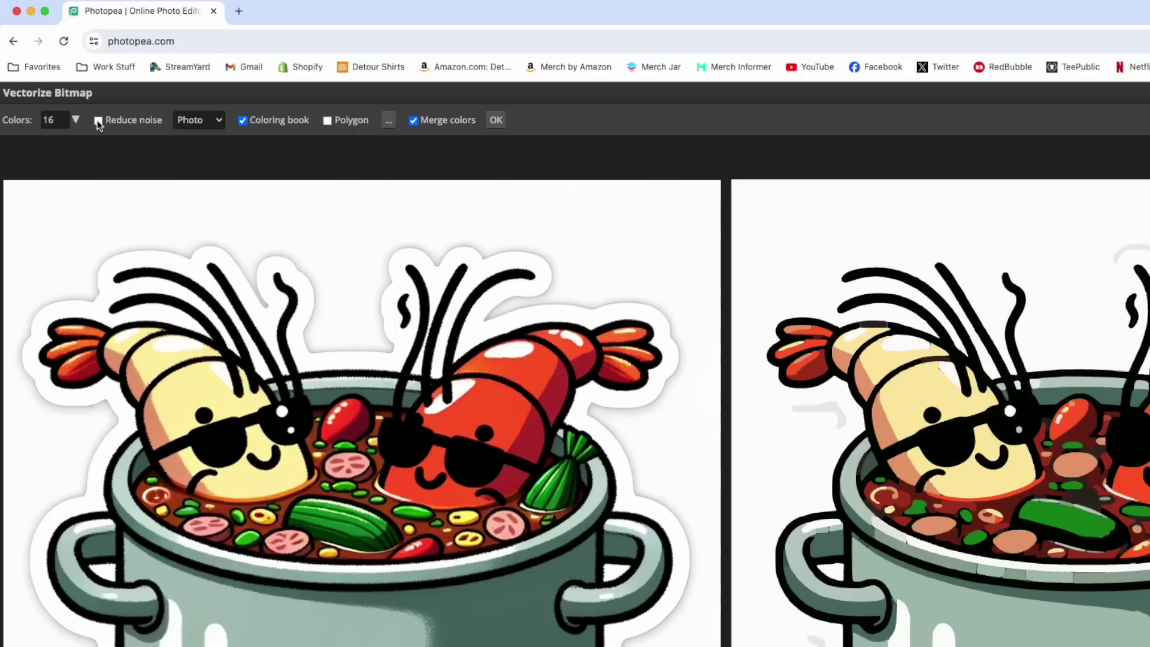
{"action": "left_click", "coordinate": [99, 122]}
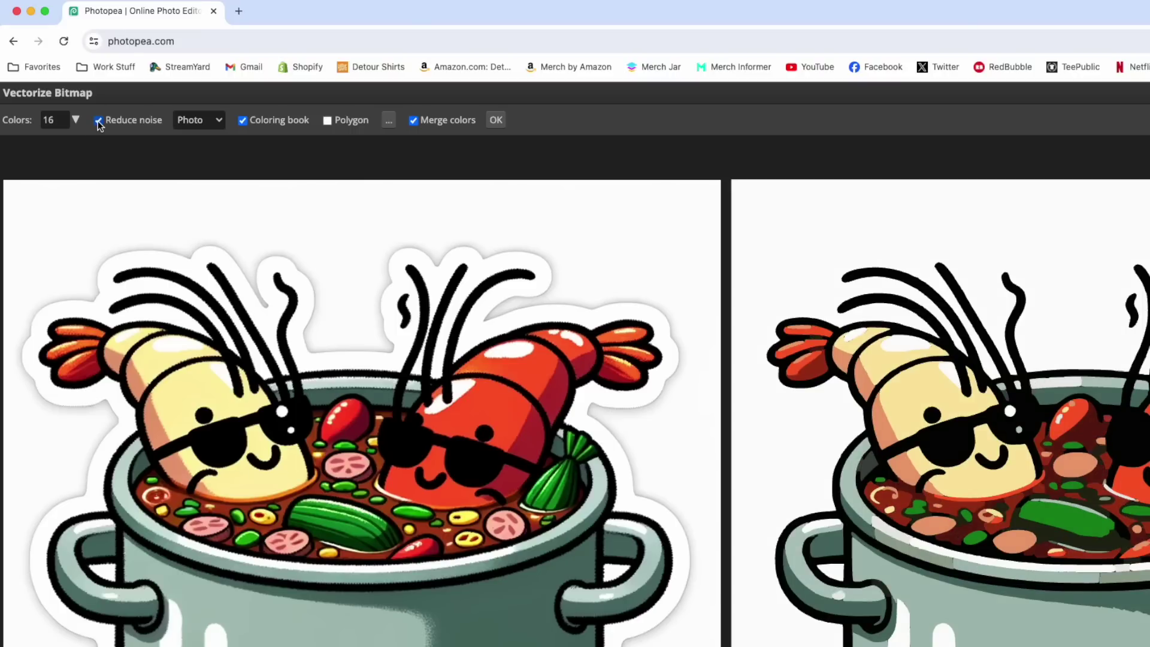
{"action": "left_click", "coordinate": [99, 122]}
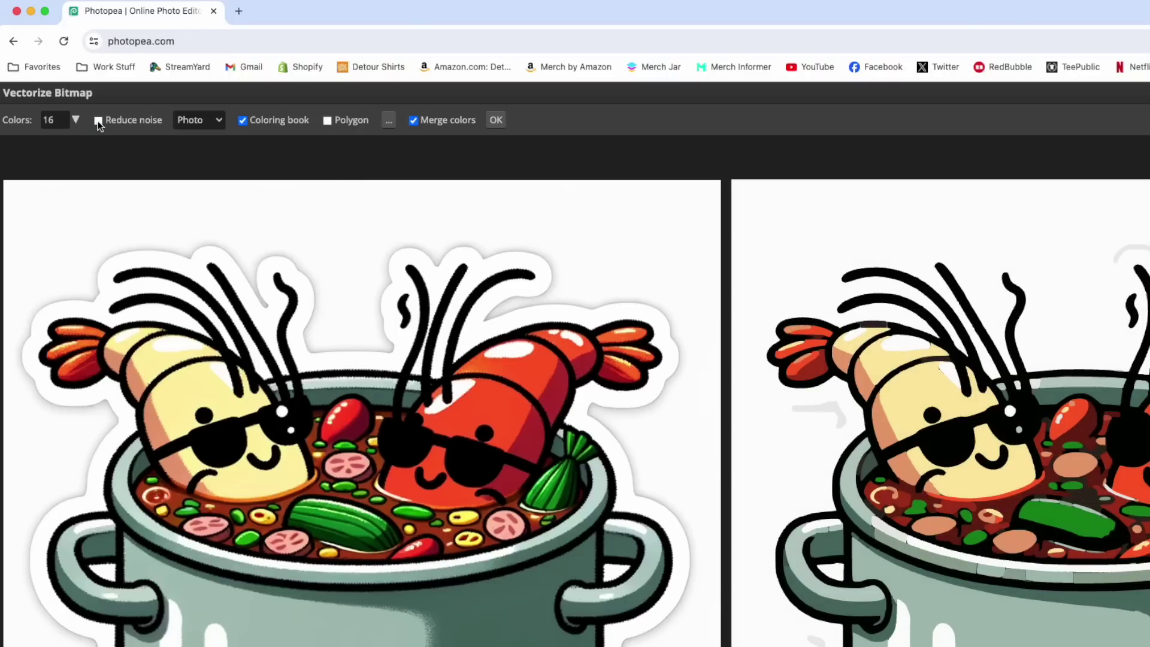
{"action": "left_click", "coordinate": [99, 121]}
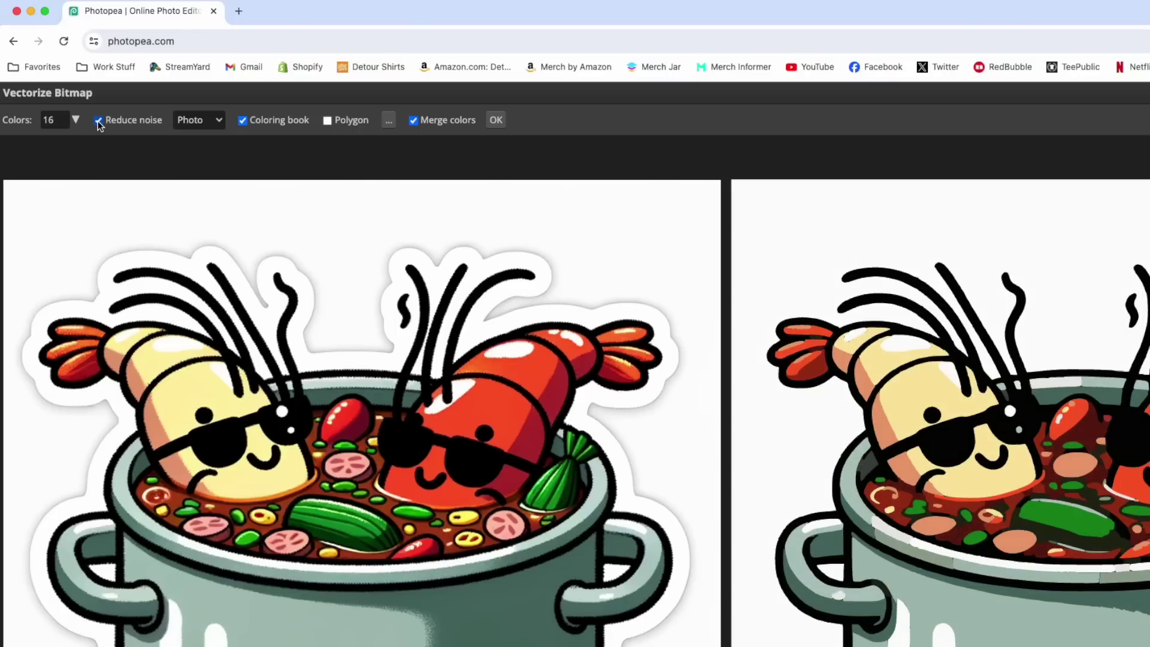
{"action": "left_click", "coordinate": [412, 121]}
{"action": "left_click", "coordinate": [413, 121]}
{"action": "left_click", "coordinate": [415, 122]}
{"action": "left_click", "coordinate": [413, 121]}
Try the Polygon option with a different roughness in the vectorization preview, ending with Polygon disabled
{"action": "left_click", "coordinate": [328, 122]}
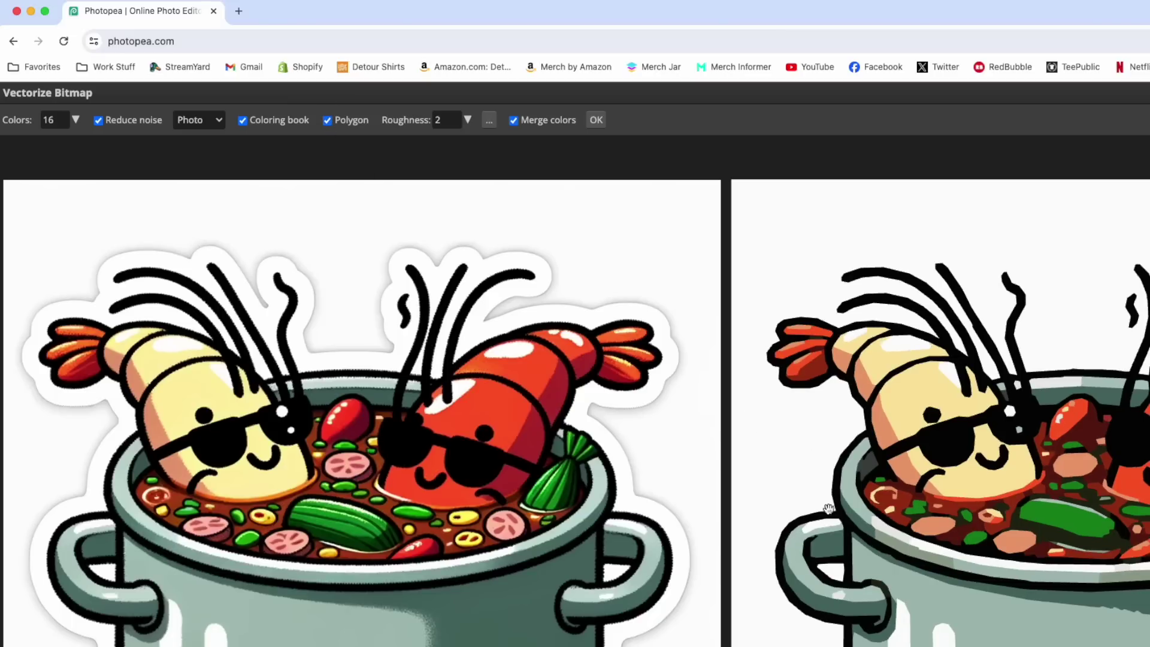
{"action": "left_click", "coordinate": [468, 120]}
{"action": "left_click_drag", "start_coordinate": [386, 143], "coordinate": [335, 140]}
{"action": "left_click", "coordinate": [328, 121]}
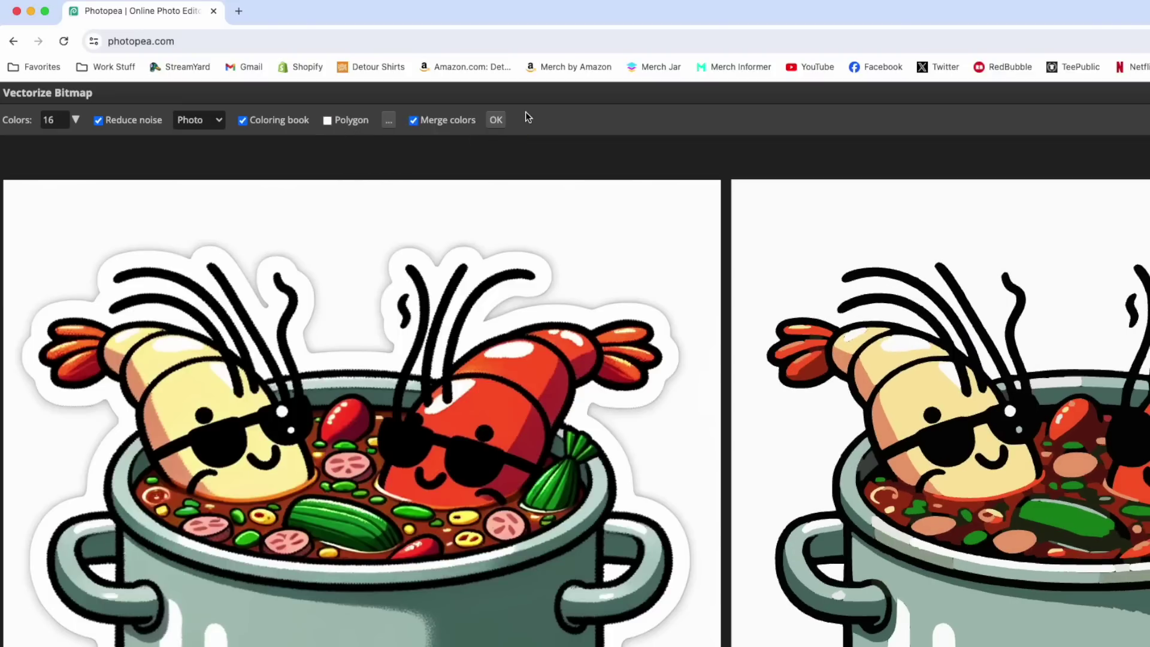
Apply the vectorization and export the traced gumbo shrimp as a 1024 x 1024 px SVG
{"action": "left_click", "coordinate": [495, 121]}
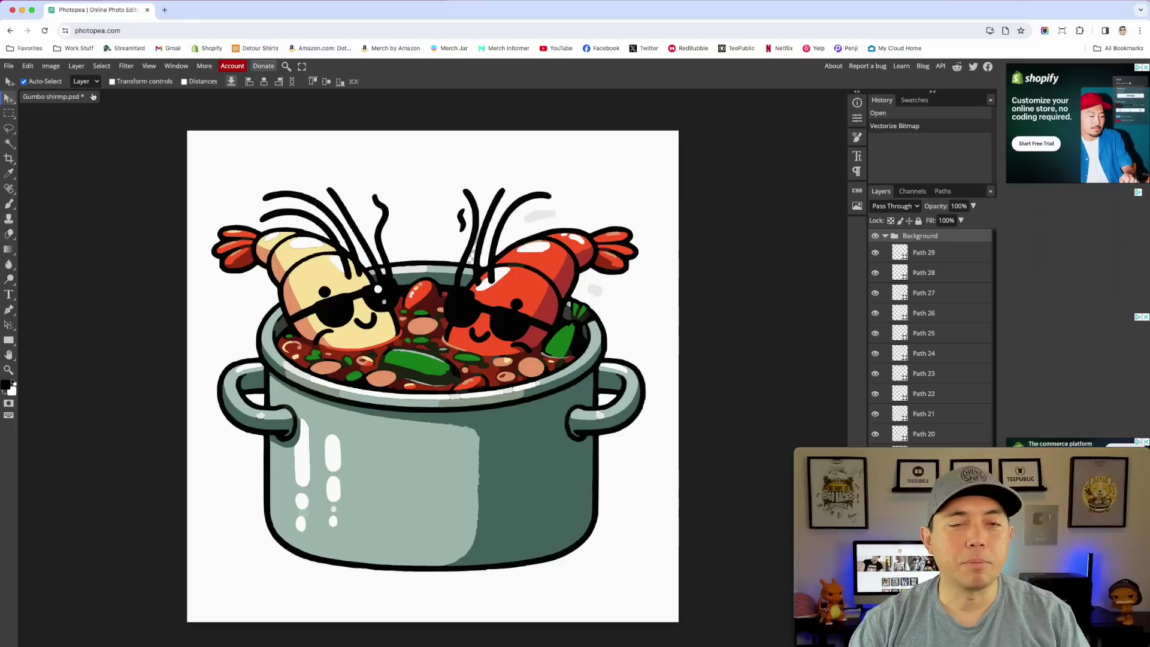
{"action": "left_click", "coordinate": [12, 67]}
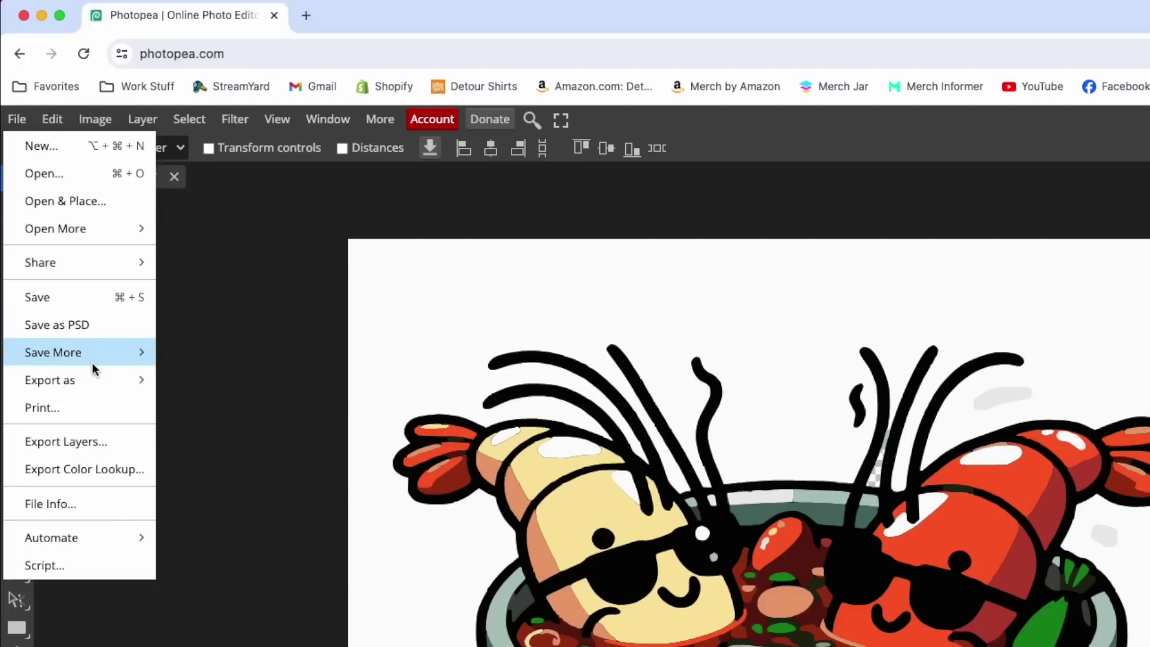
{"action": "mouse_move", "coordinate": [95, 381]}
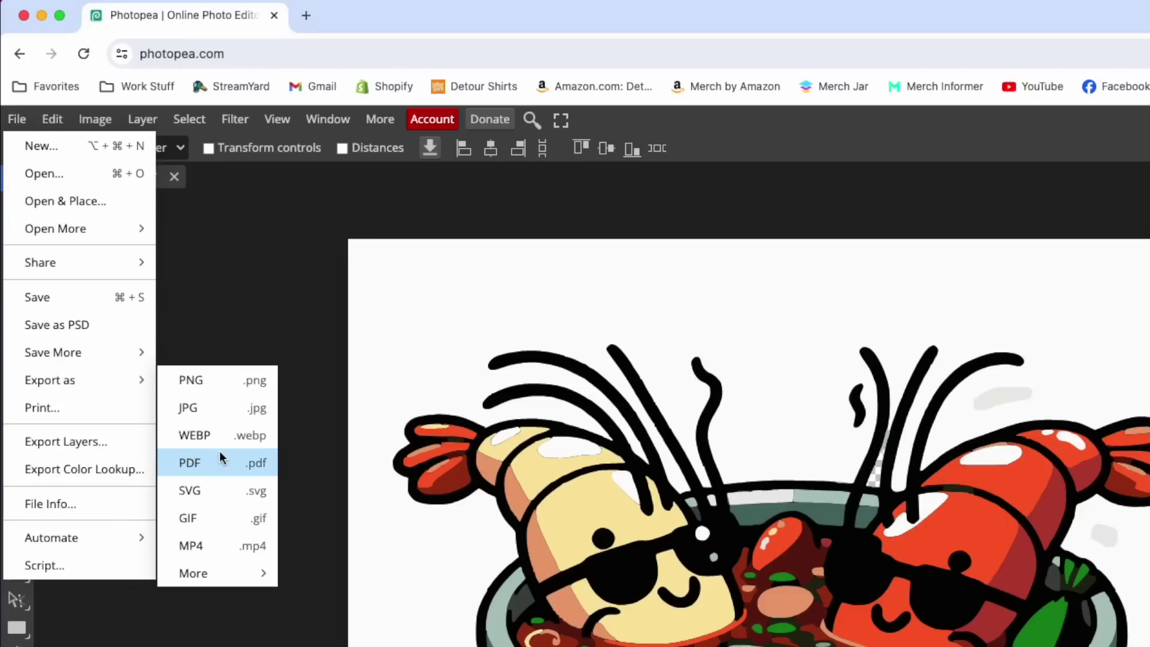
{"action": "left_click", "coordinate": [221, 501]}
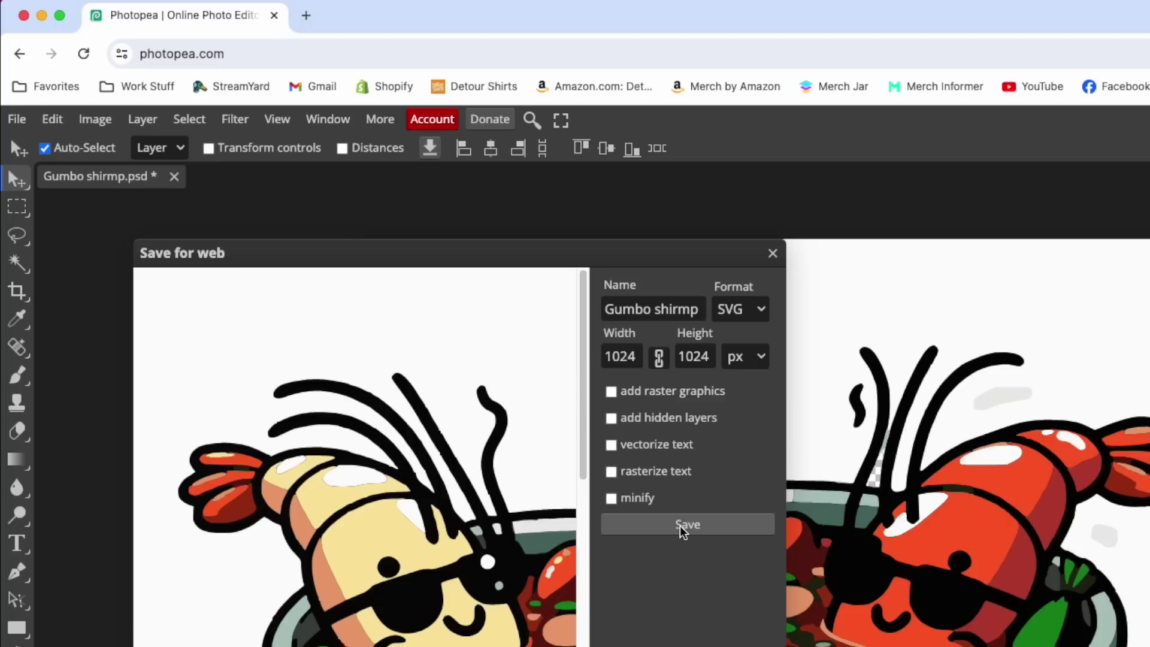
{"action": "left_click", "coordinate": [687, 524]}
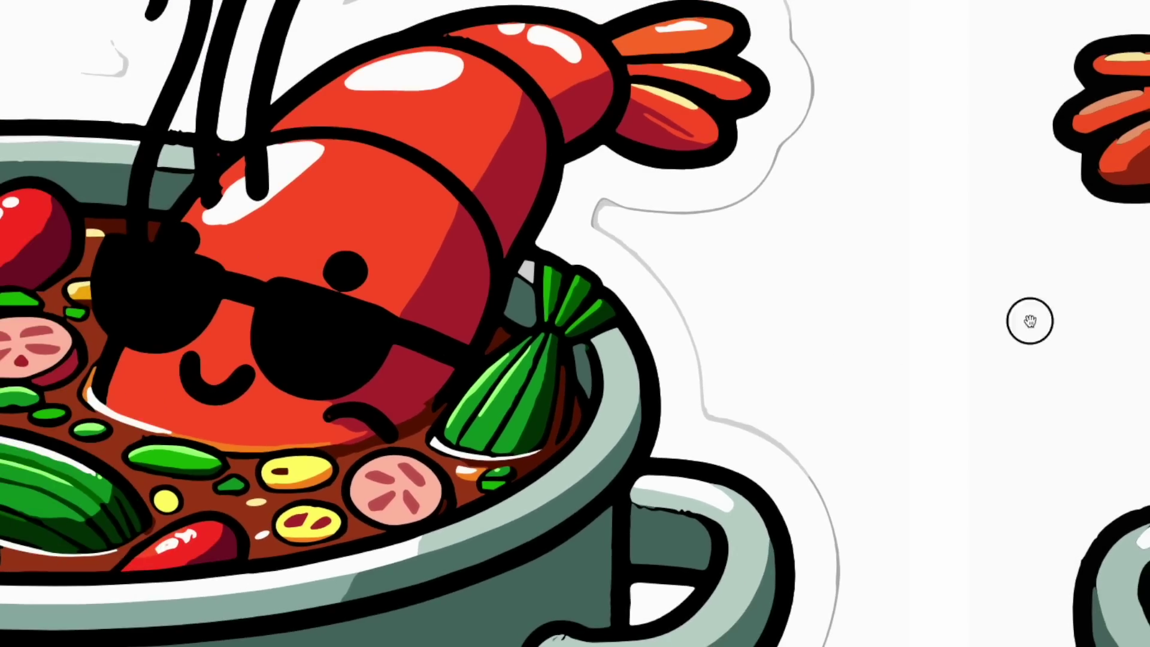
Switch to the Gumbo Vectors comparison in Affinity Designer and compare the Vectorizer.AI, Photopea, Illustrator and Kittl tracings
{"action": "left_click_drag", "start_coordinate": [1030, 320], "coordinate": [547, 293]}
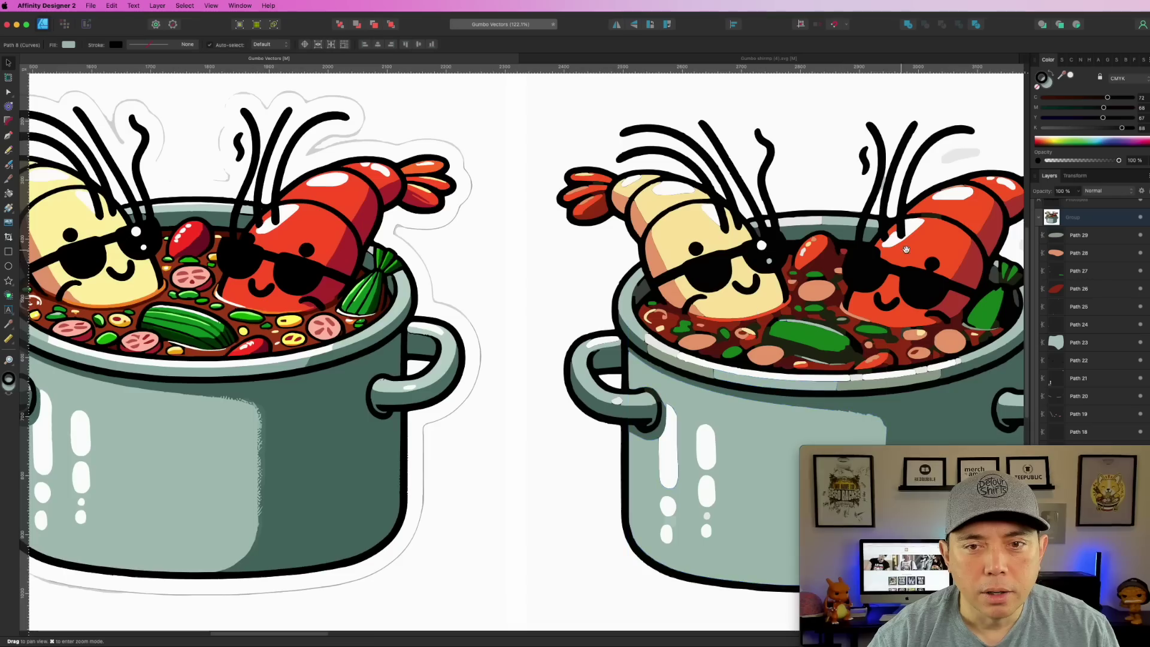
{"action": "scroll", "coordinate": [484, 217], "scroll_direction": "up", "scroll_amount": 3}
{"action": "scroll", "coordinate": [484, 217], "scroll_direction": "right", "scroll_amount": 10}
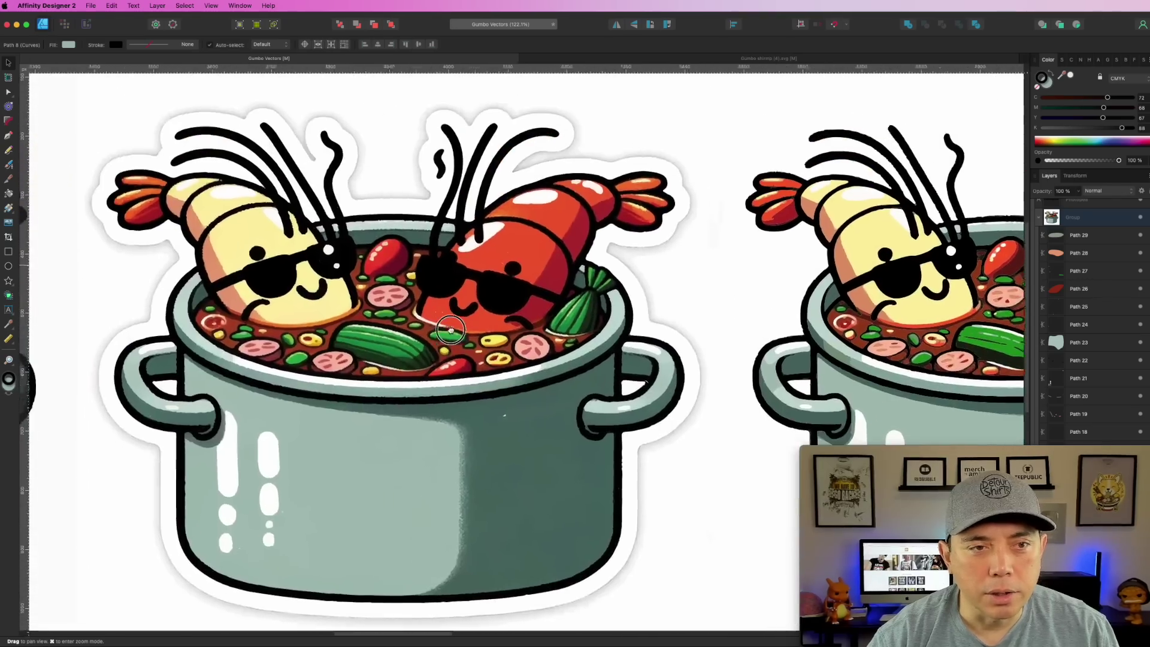
{"action": "scroll", "coordinate": [508, 298], "scroll_direction": "right", "scroll_amount": 10}
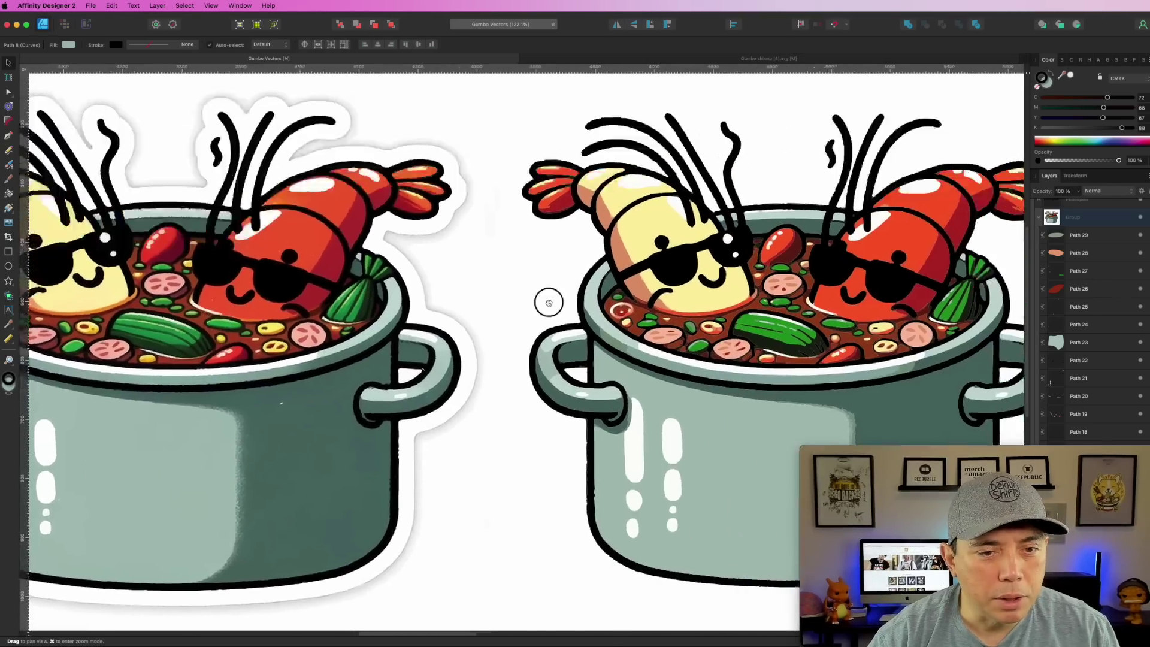
{"action": "scroll", "coordinate": [258, 309], "scroll_direction": "right", "scroll_amount": 10}
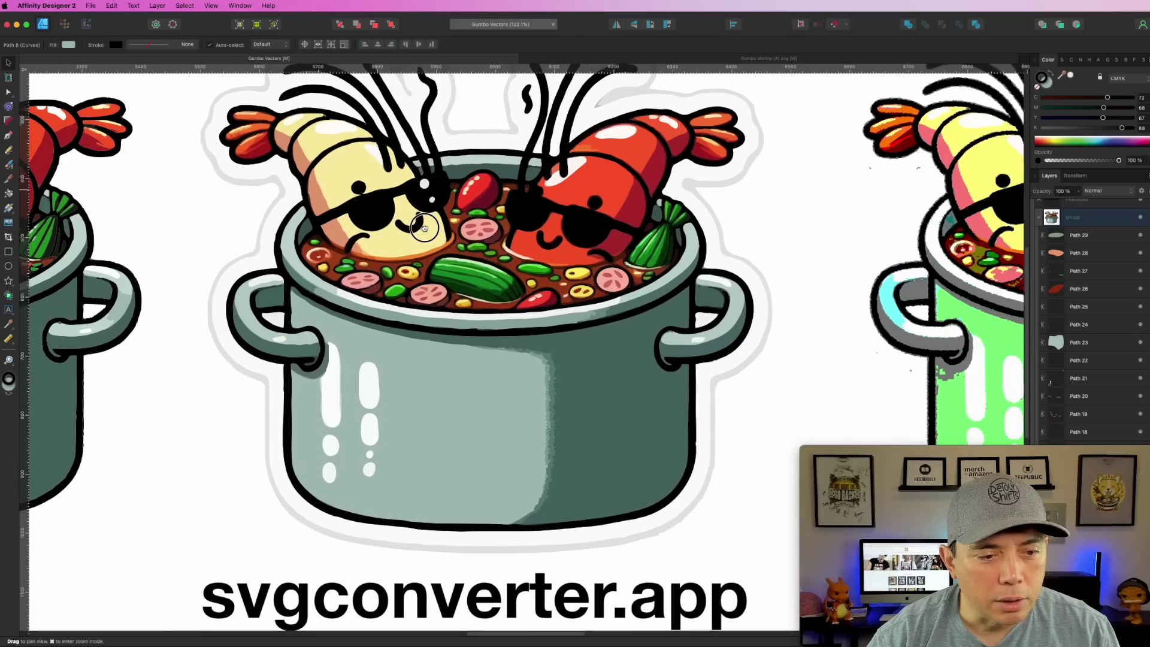
Examine the svgconverter.app tracing close up and compare it with the neighboring rastertovector.com one
{"action": "left_click_drag", "start_coordinate": [424, 227], "coordinate": [432, 272]}
{"action": "scroll", "coordinate": [468, 341], "scroll_direction": "up", "scroll_amount": 5}
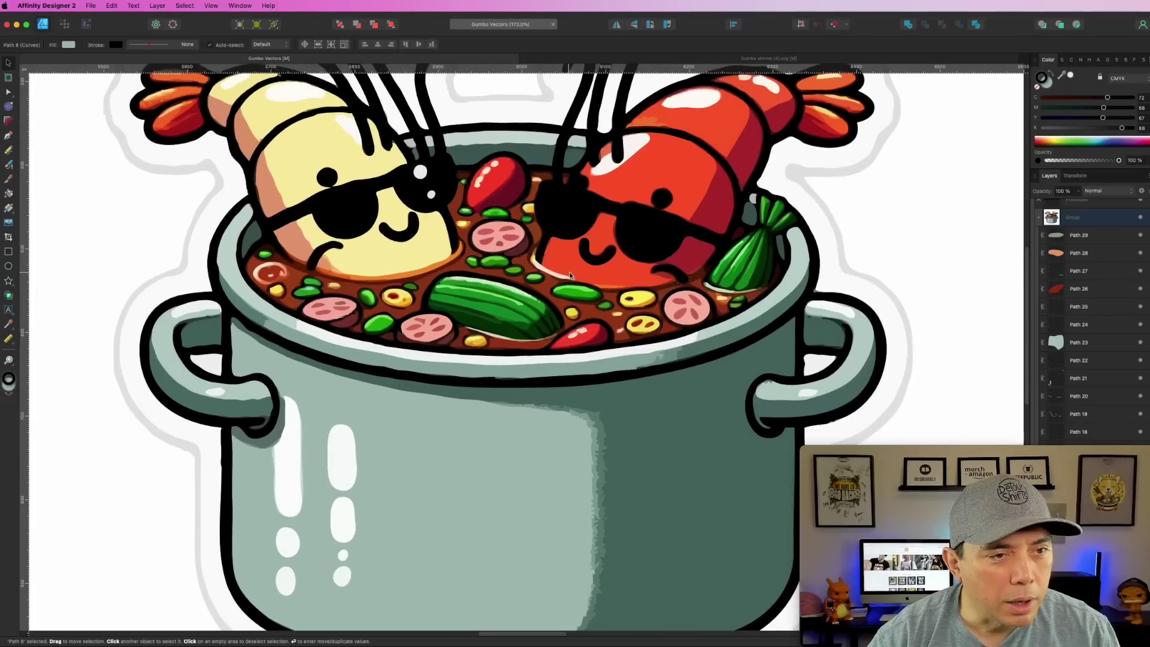
{"action": "scroll", "coordinate": [569, 275], "scroll_direction": "down", "scroll_amount": 4}
{"action": "left_click_drag", "start_coordinate": [783, 250], "coordinate": [306, 264]}
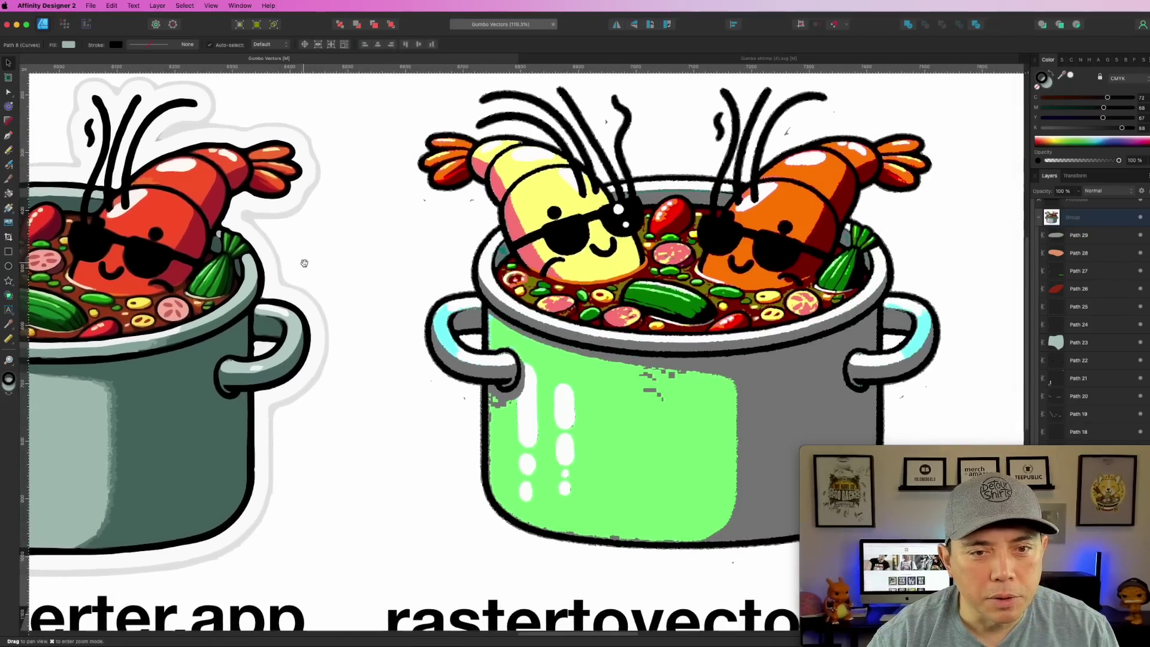
Inspect the autotracer.org and Vectorizer.com tracings, checking the Vectorizer.com pot, outlines and shading close up
{"action": "scroll", "coordinate": [306, 264], "scroll_direction": "right", "scroll_amount": 12}
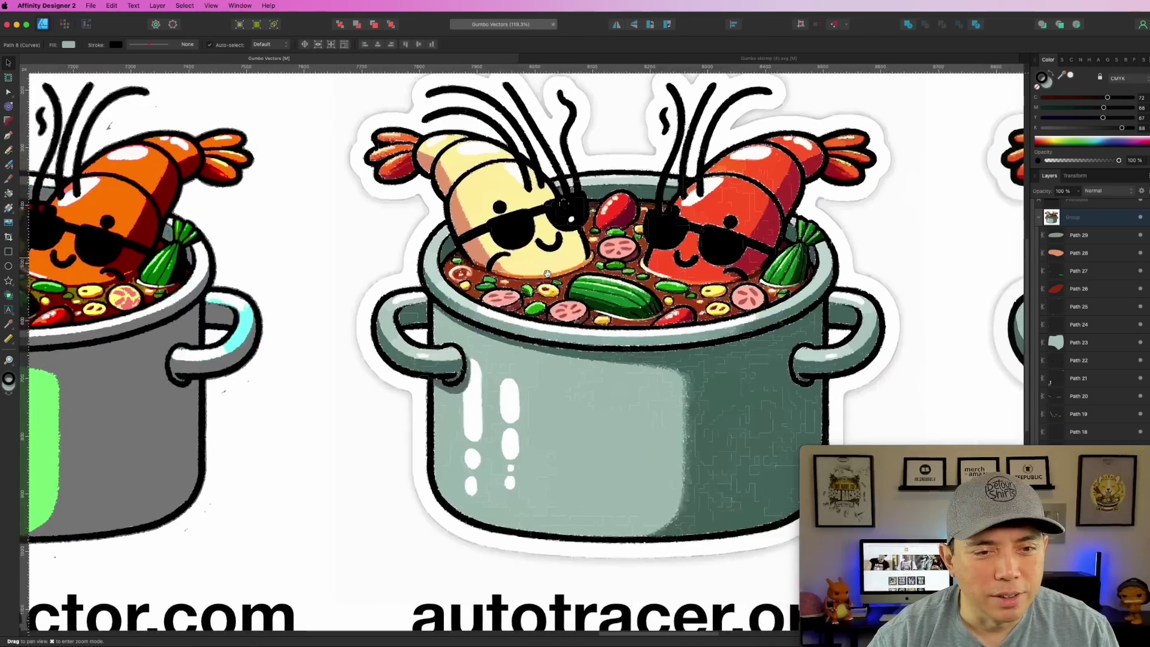
{"action": "scroll", "coordinate": [548, 274], "scroll_direction": "right", "scroll_amount": 10}
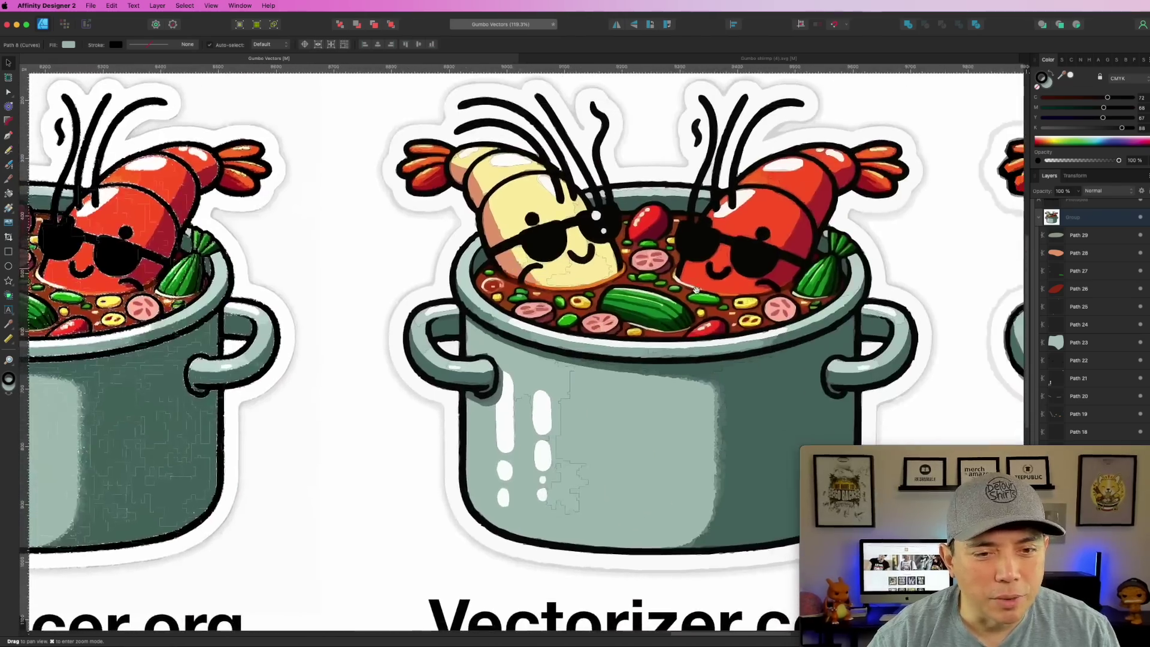
{"action": "scroll", "coordinate": [669, 288], "scroll_direction": "right", "scroll_amount": 3}
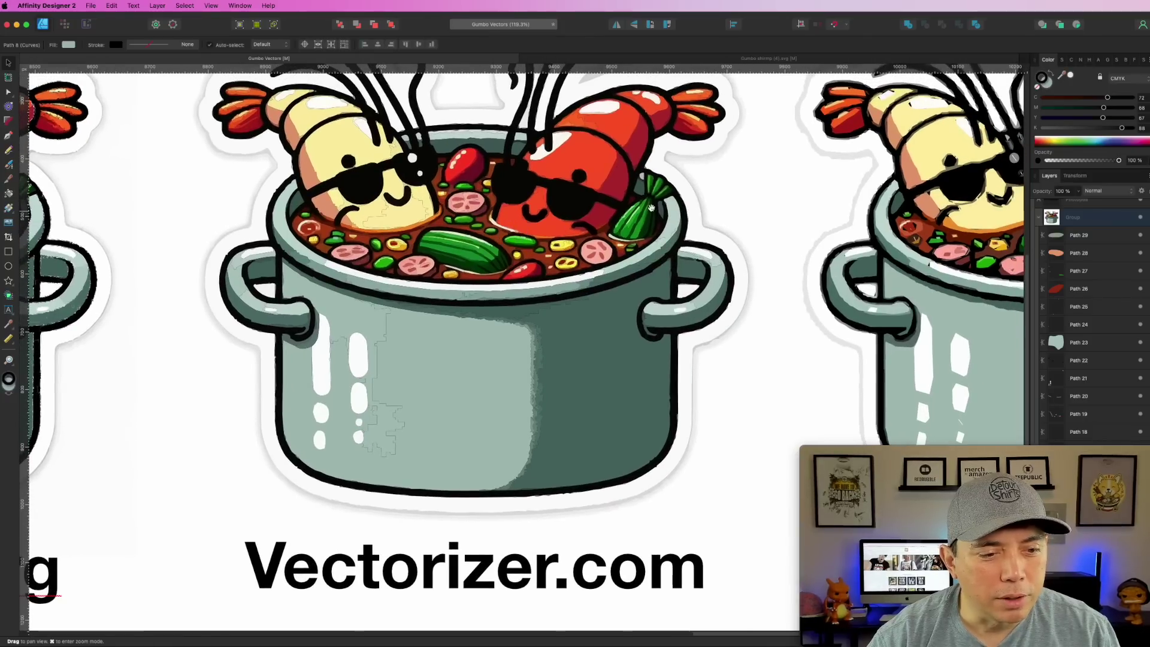
{"action": "left_click_drag", "start_coordinate": [707, 200], "coordinate": [706, 257]}
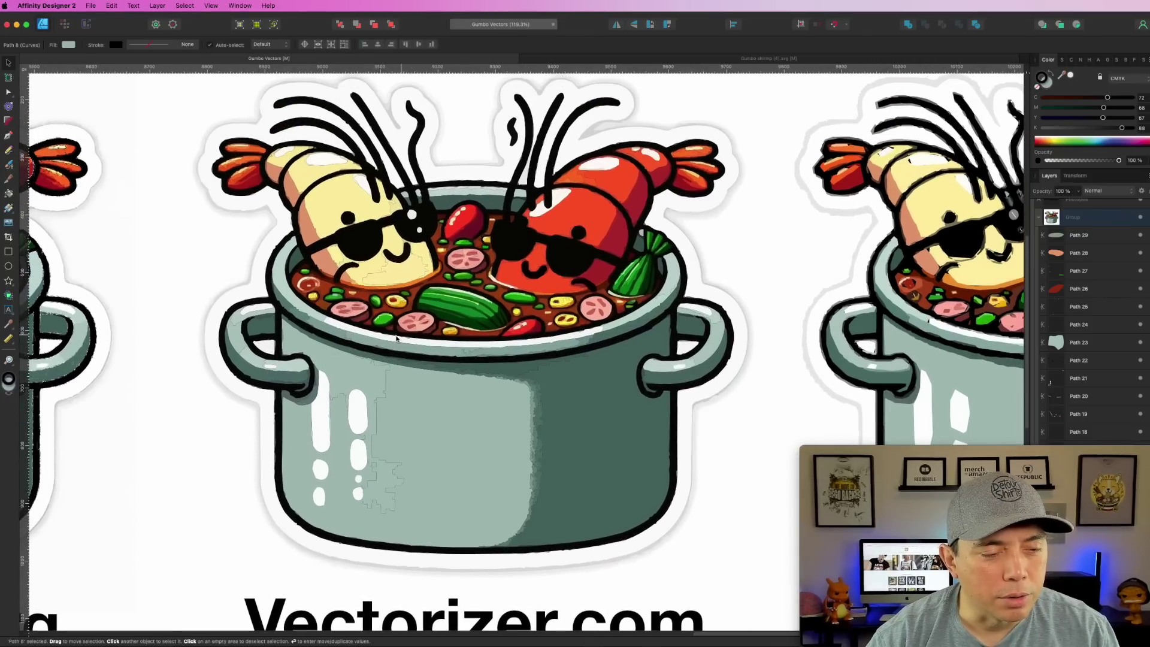
{"action": "scroll", "coordinate": [382, 338], "scroll_direction": "up", "scroll_amount": 6}
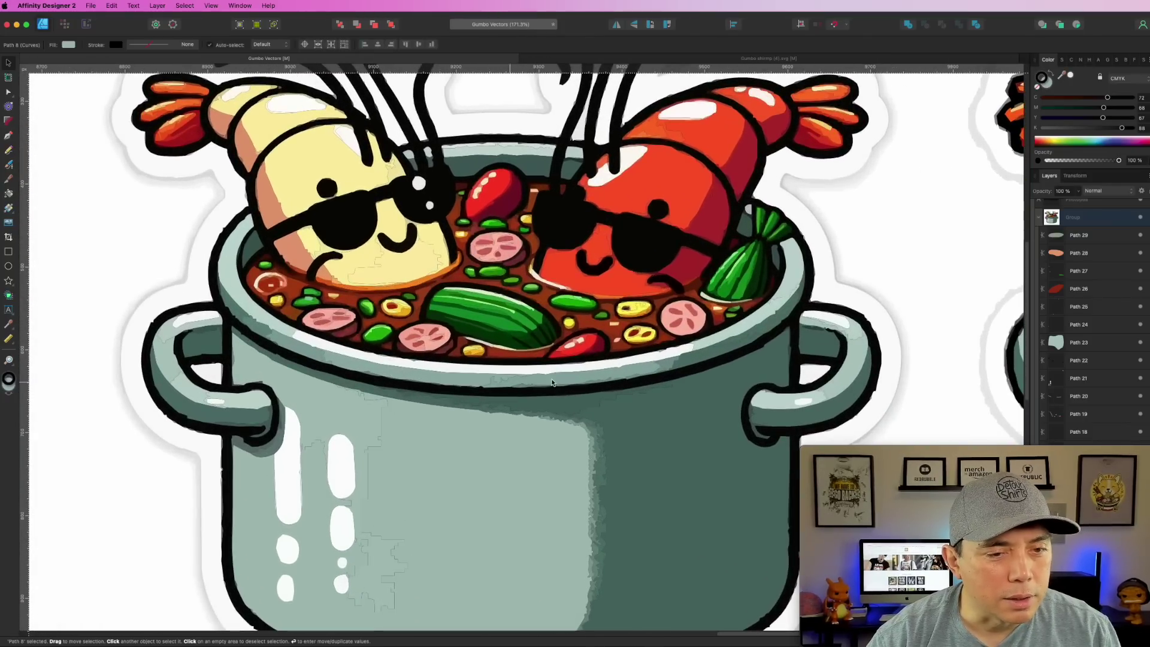
{"action": "scroll", "coordinate": [464, 219], "scroll_direction": "down", "scroll_amount": 1}
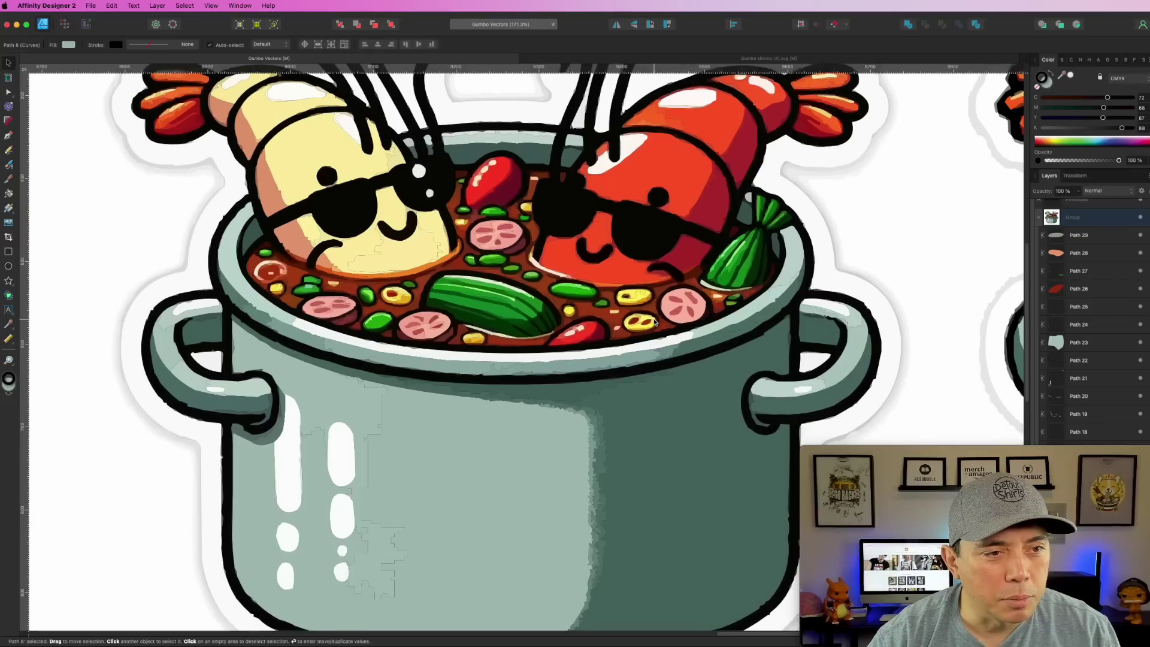
{"action": "scroll", "coordinate": [624, 226], "scroll_direction": "down", "scroll_amount": 6}
{"action": "left_click_drag", "start_coordinate": [796, 258], "coordinate": [451, 277]}
Go back to the Photopea tracing and examine its pot contents, rim and shading beside the Vectorizer.AI version
{"action": "scroll", "coordinate": [398, 295], "scroll_direction": "left", "scroll_amount": 15}
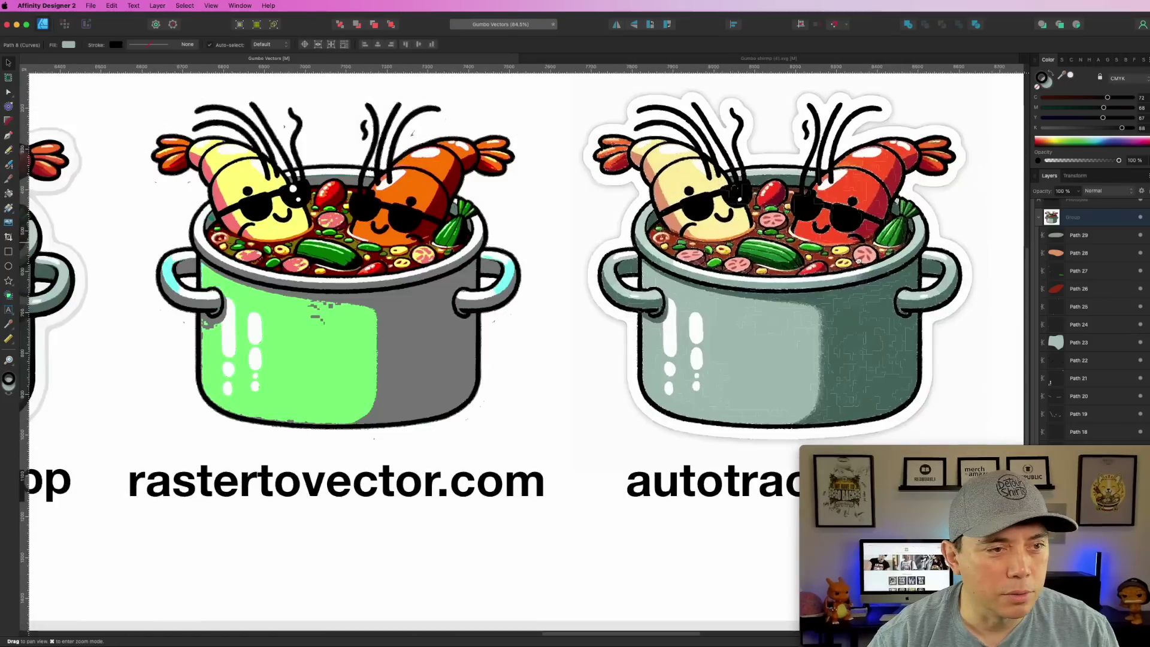
{"action": "scroll", "coordinate": [695, 267], "scroll_direction": "left", "scroll_amount": 15}
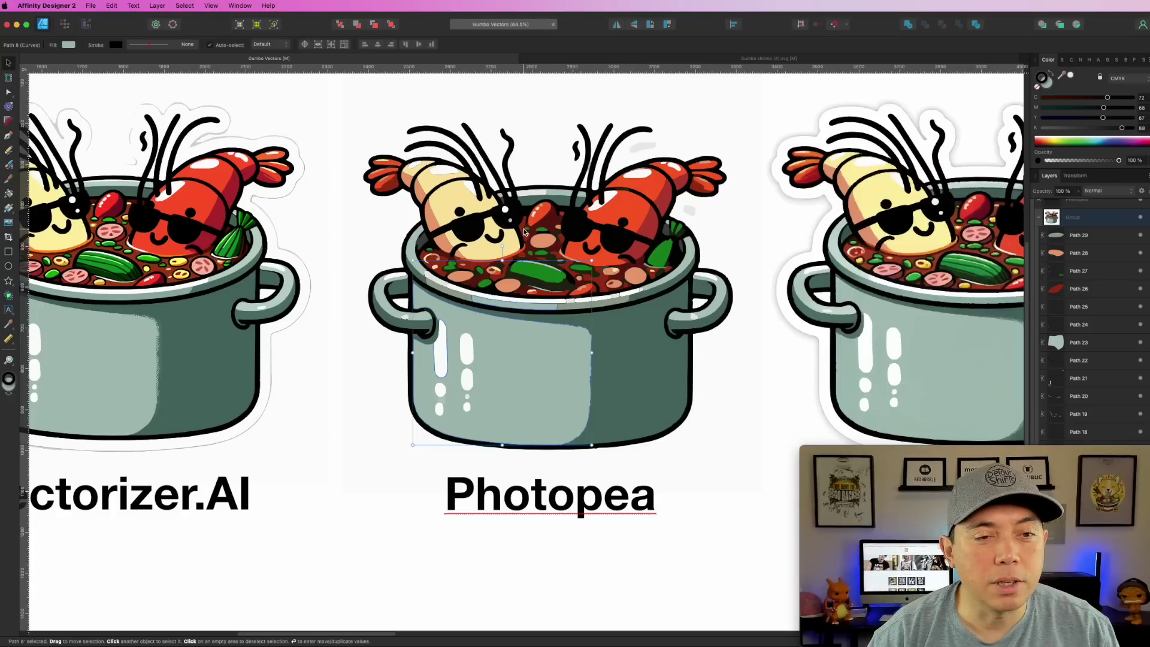
{"action": "scroll", "coordinate": [532, 252], "scroll_direction": "up", "scroll_amount": 5}
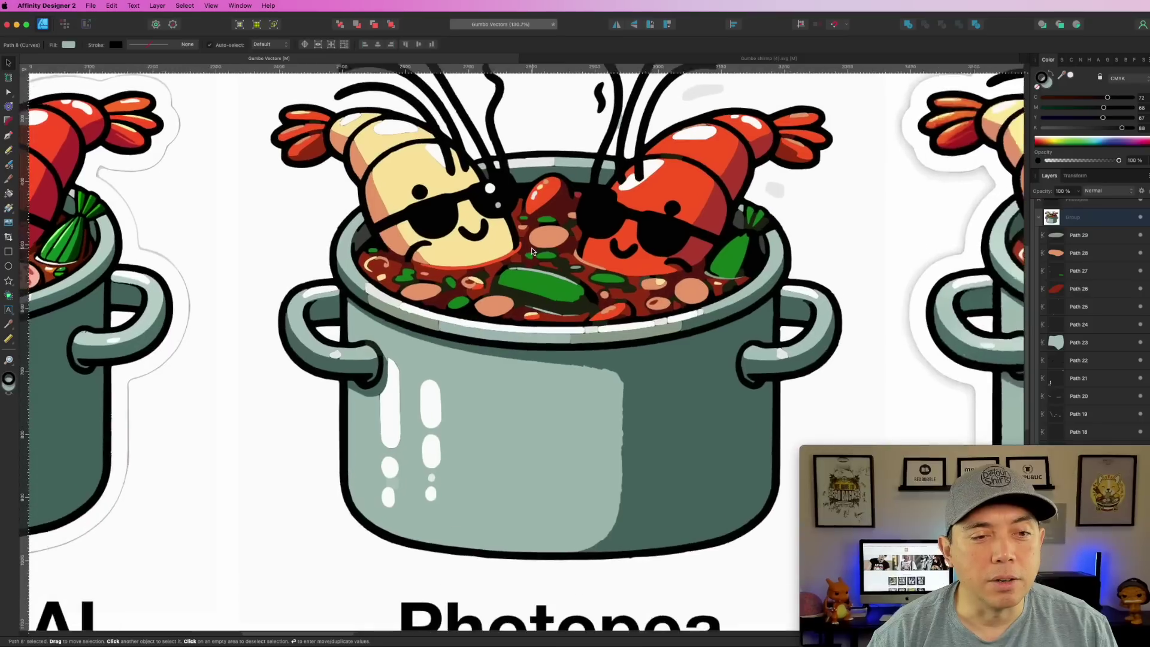
{"action": "scroll", "coordinate": [532, 252], "scroll_direction": "up", "scroll_amount": 2}
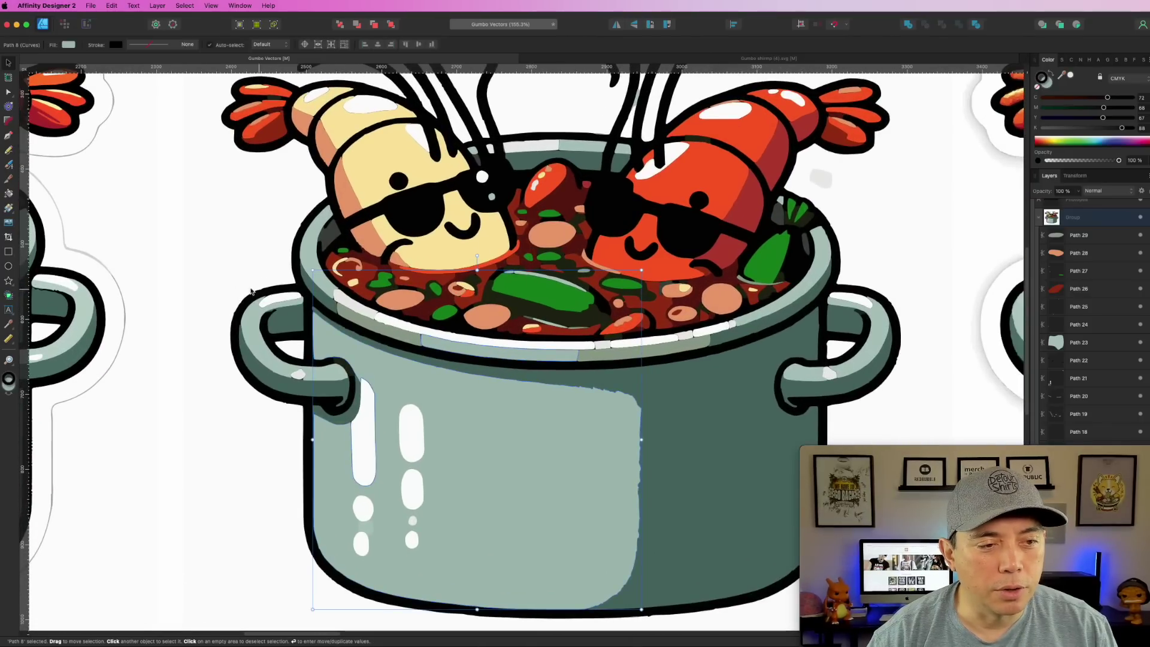
{"action": "scroll", "coordinate": [219, 299], "scroll_direction": "down", "scroll_amount": 3}
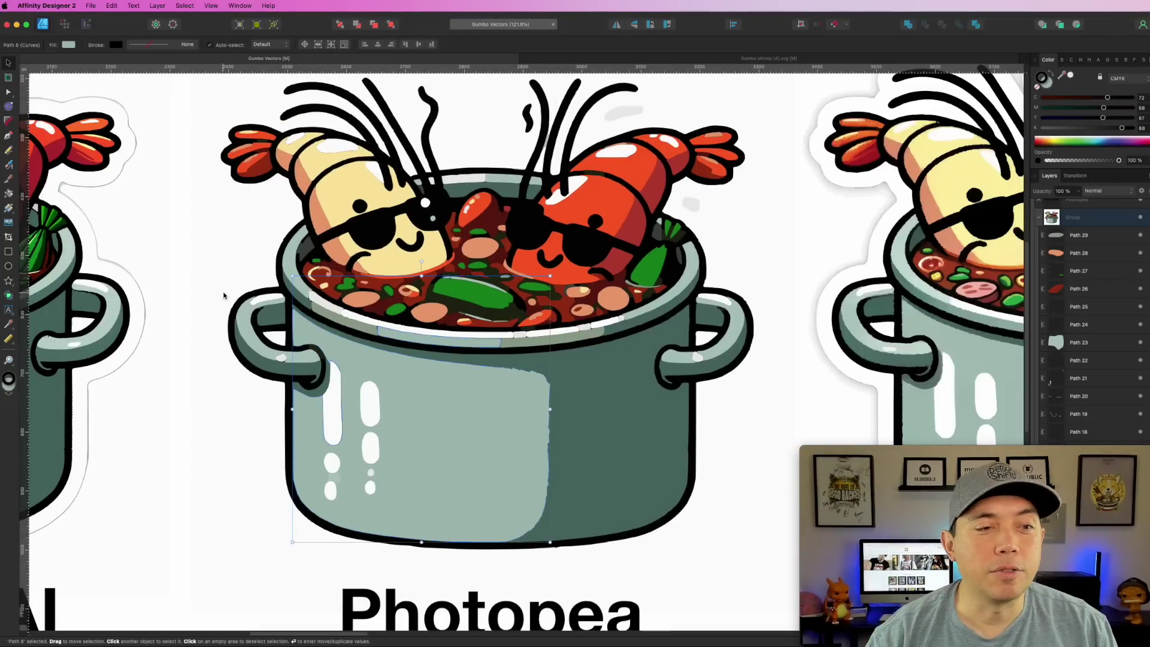
{"action": "scroll", "coordinate": [224, 295], "scroll_direction": "down", "scroll_amount": 2}
{"action": "scroll", "coordinate": [570, 322], "scroll_direction": "left", "scroll_amount": 5}
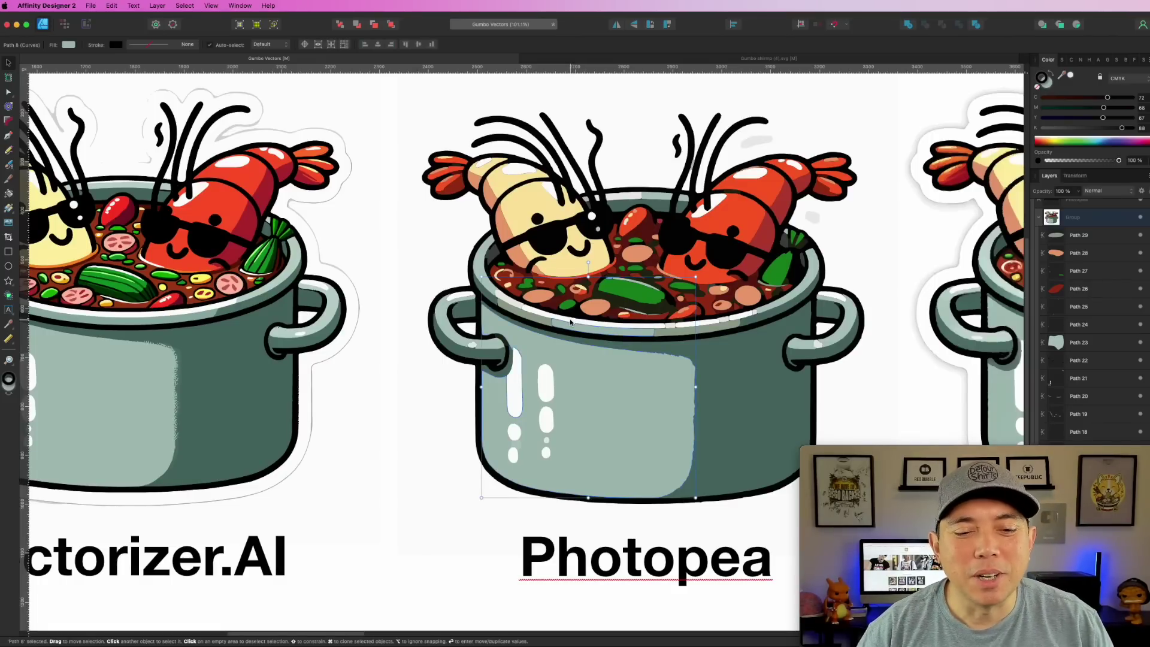
Review the whole row of labeled tracings side by side, from Vectorizer.AI through DGB.lol
{"action": "scroll", "coordinate": [570, 322], "scroll_direction": "down", "scroll_amount": 2}
{"action": "scroll", "coordinate": [571, 321], "scroll_direction": "right", "scroll_amount": 3}
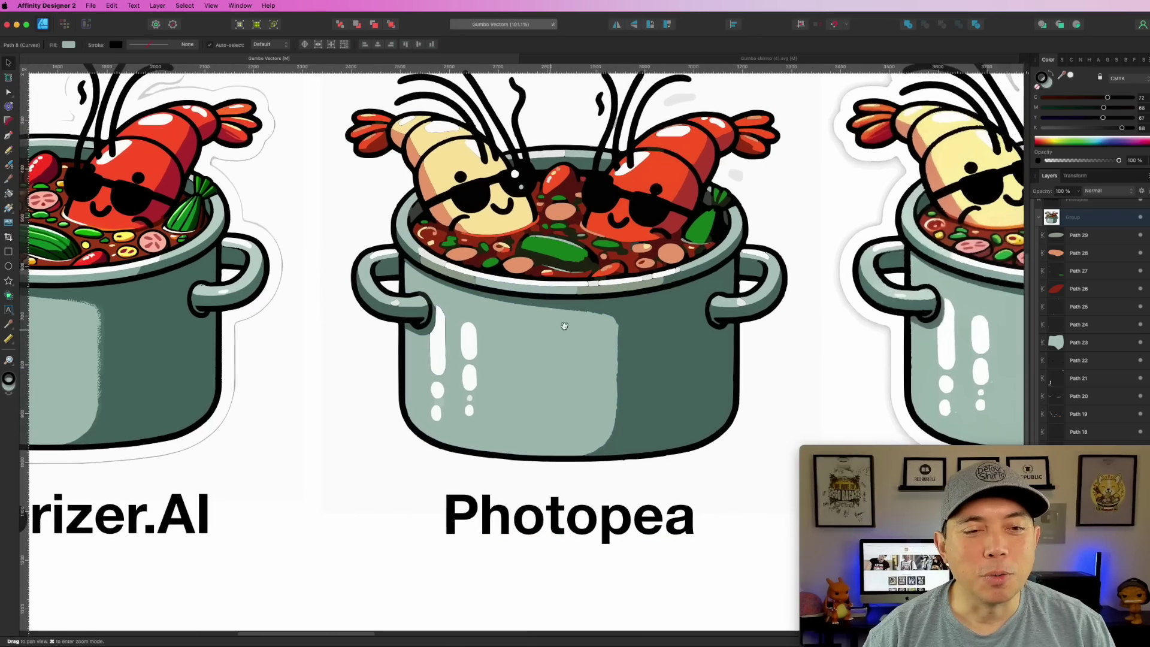
{"action": "scroll", "coordinate": [572, 315], "scroll_direction": "down", "scroll_amount": 5}
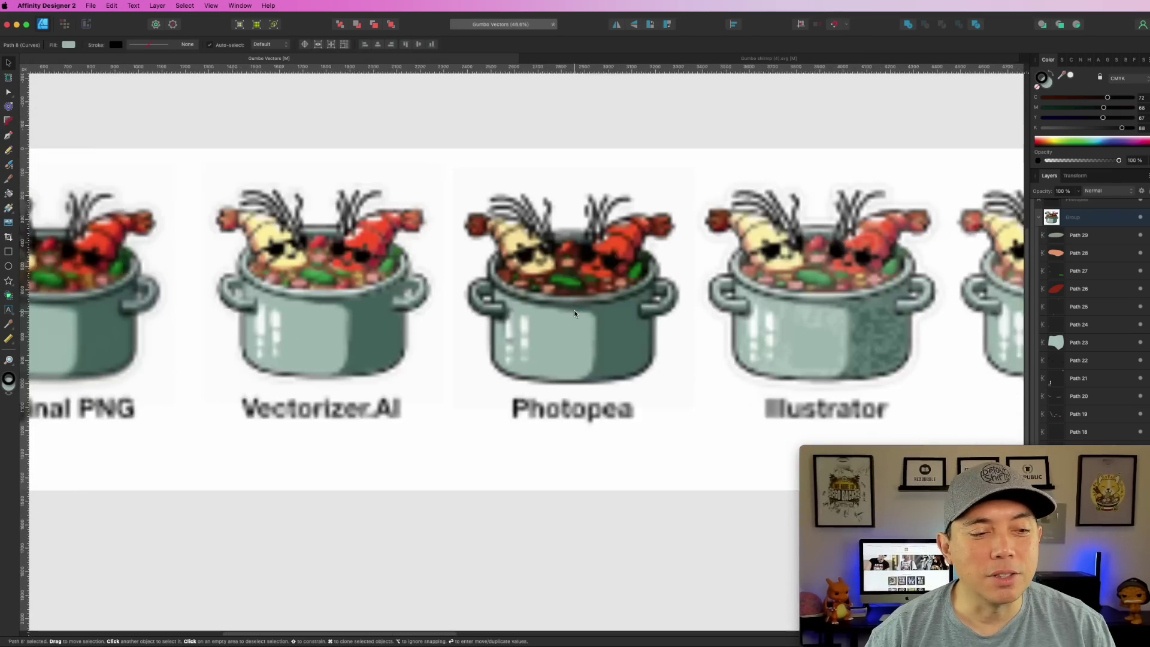
{"action": "scroll", "coordinate": [574, 311], "scroll_direction": "down", "scroll_amount": 2}
{"action": "left_click_drag", "start_coordinate": [812, 362], "coordinate": [661, 356]}
{"action": "scroll", "coordinate": [662, 356], "scroll_direction": "right", "scroll_amount": 10}
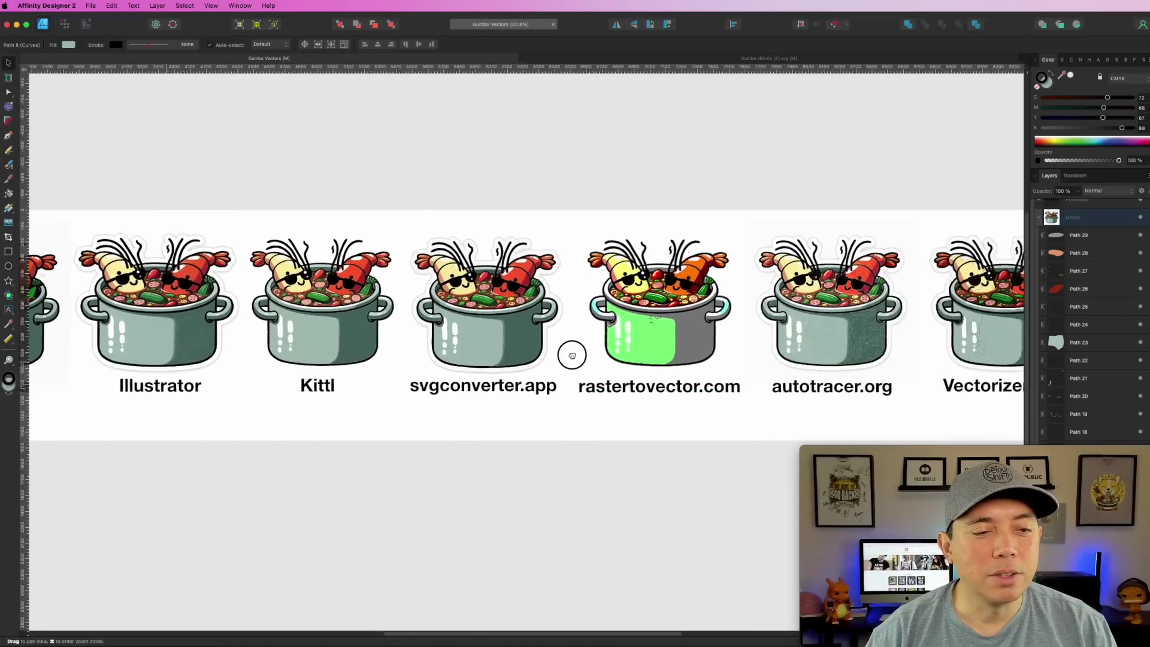
{"action": "scroll", "coordinate": [553, 351], "scroll_direction": "right", "scroll_amount": 8}
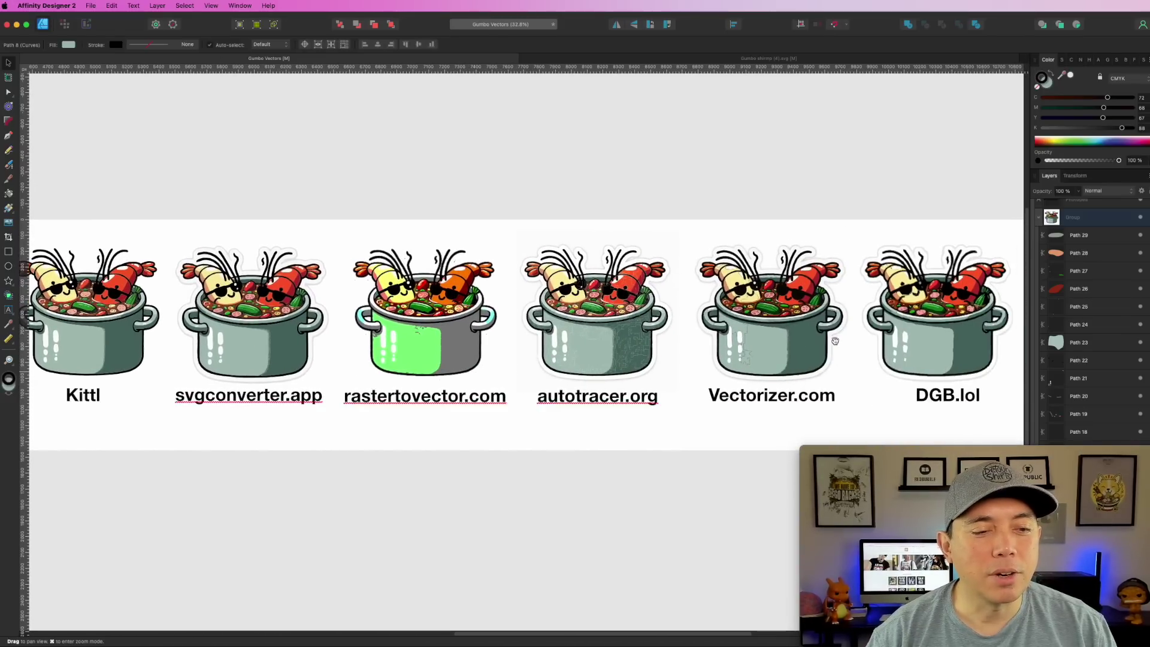
{"action": "scroll", "coordinate": [672, 344], "scroll_direction": "right", "scroll_amount": 2}
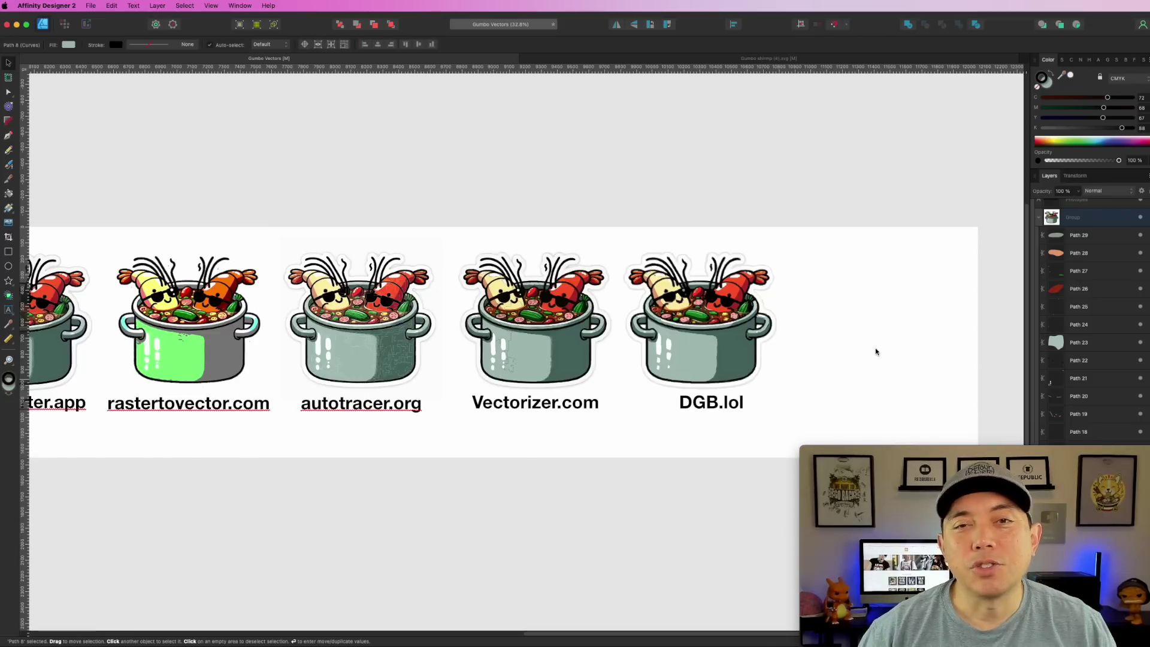
{"action": "scroll", "coordinate": [737, 393], "scroll_direction": "left", "scroll_amount": 14}
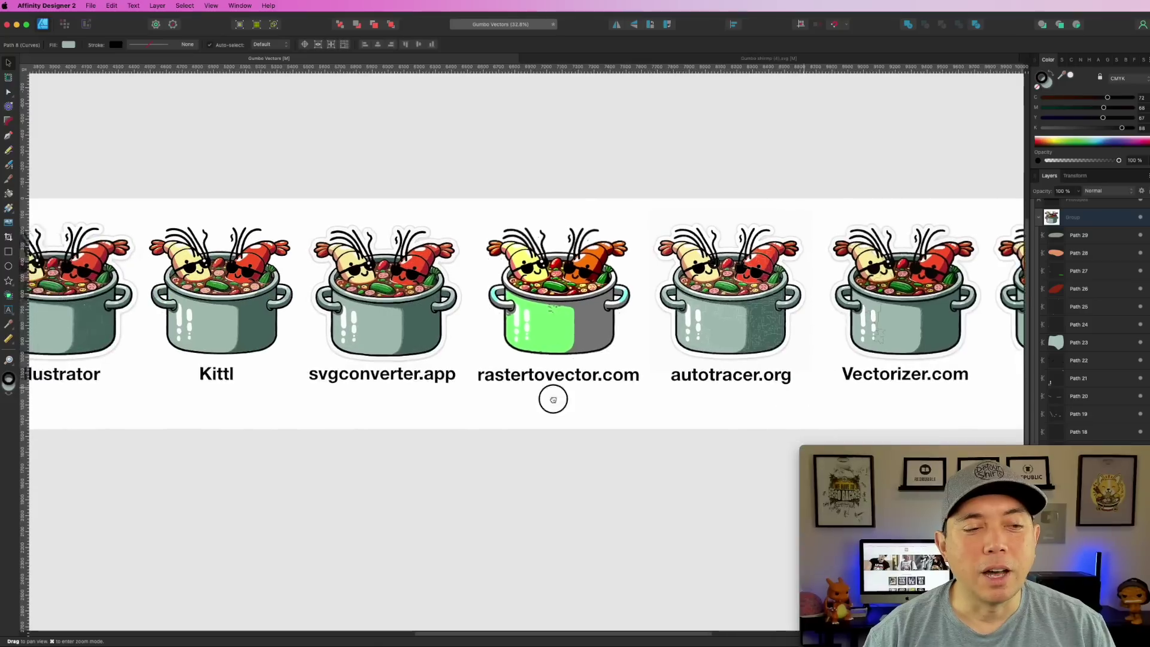